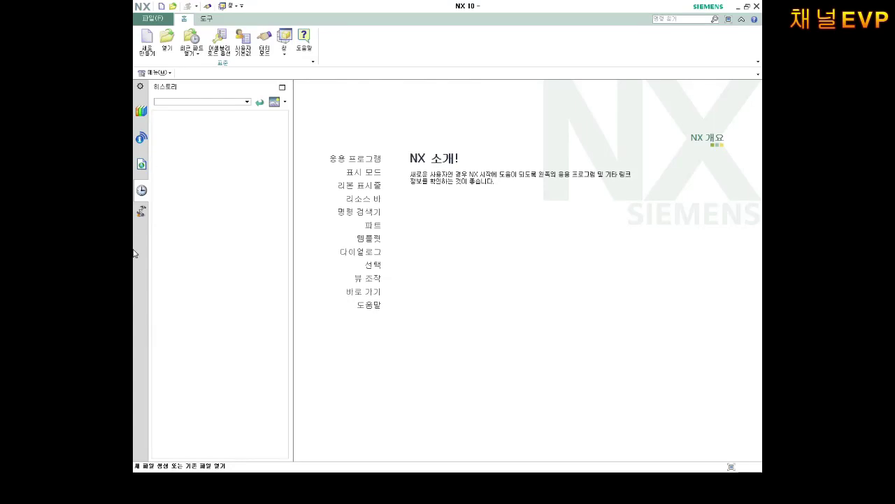
Step: Start a new Model part 2022-05-20-1.prt with its save folder set to E:\3-CAD
left_click(153, 18)
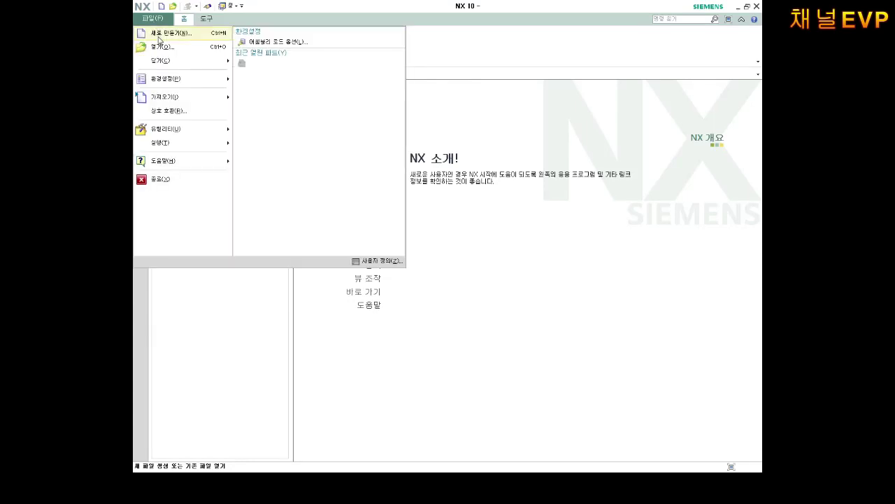
left_click(164, 32)
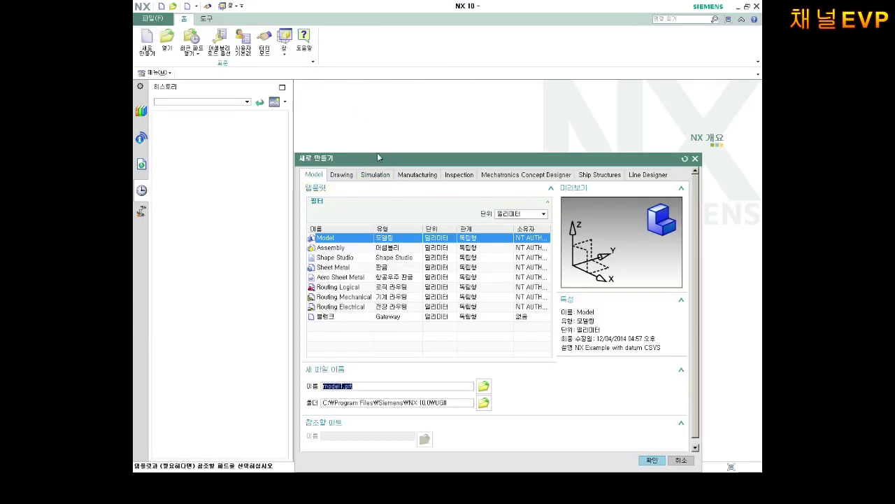
left_click_drag(378, 158, 361, 64)
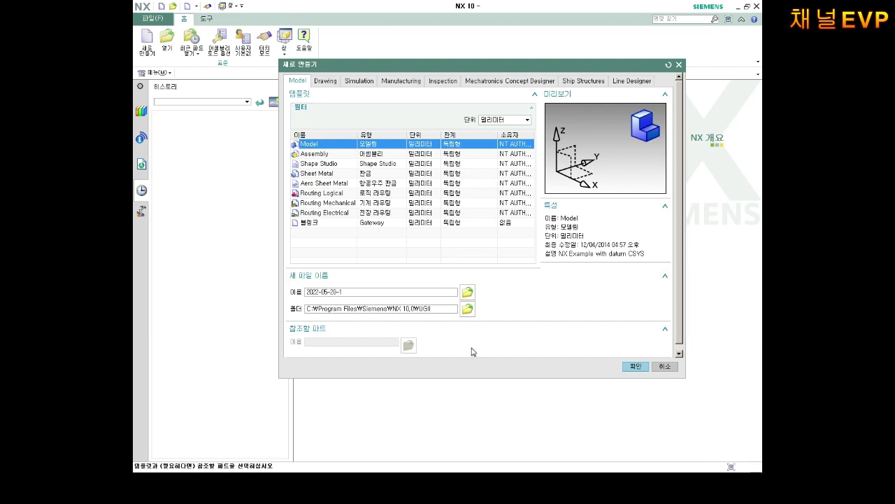
left_click(467, 309)
left_click_drag(587, 280, 318, 126)
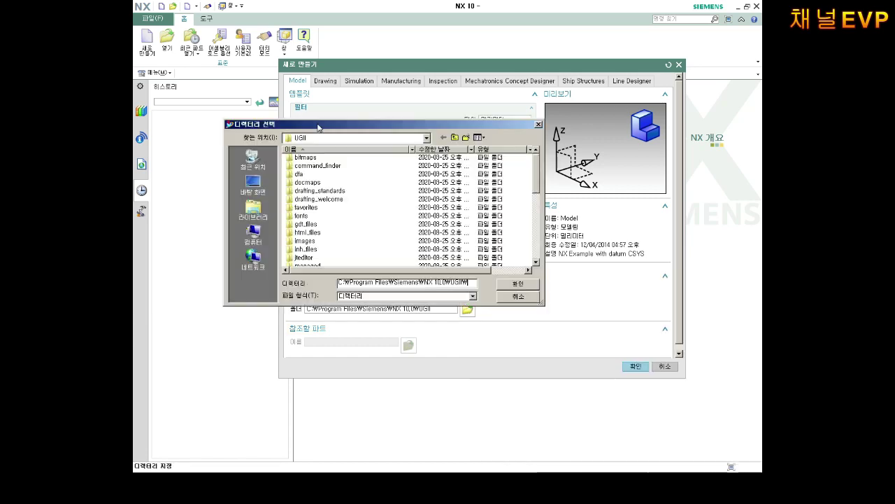
left_click(426, 138)
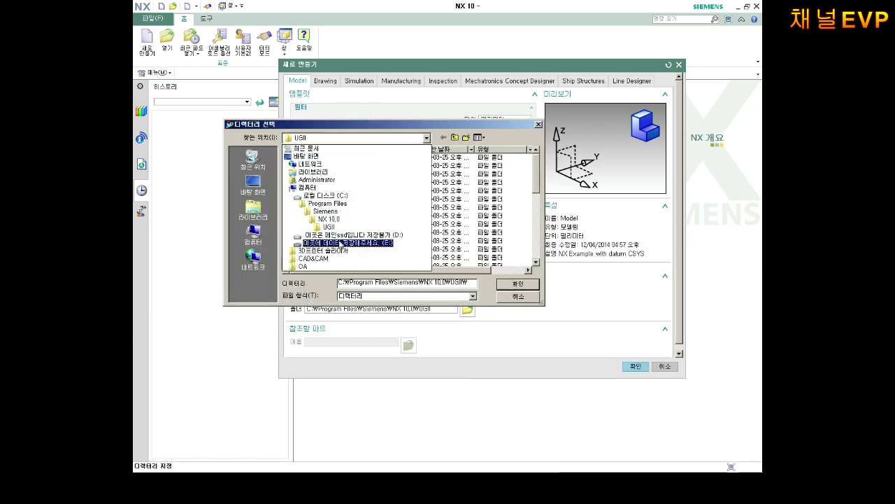
left_click(337, 243)
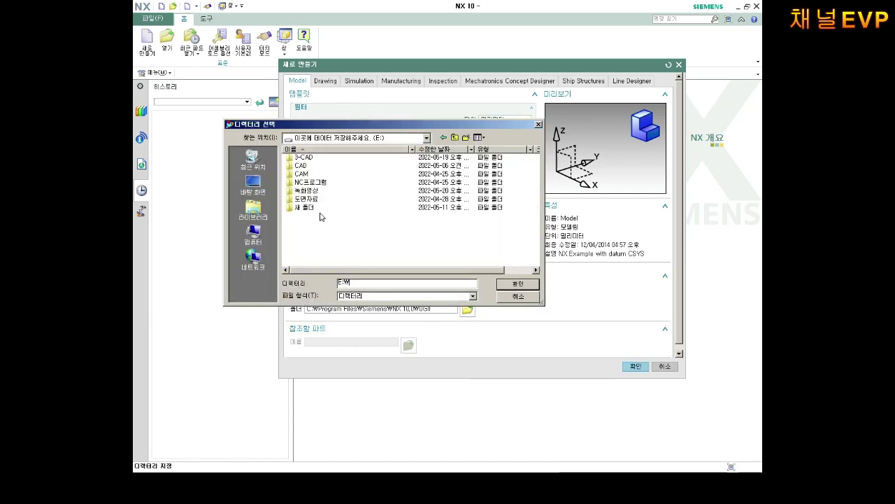
double_click(304, 158)
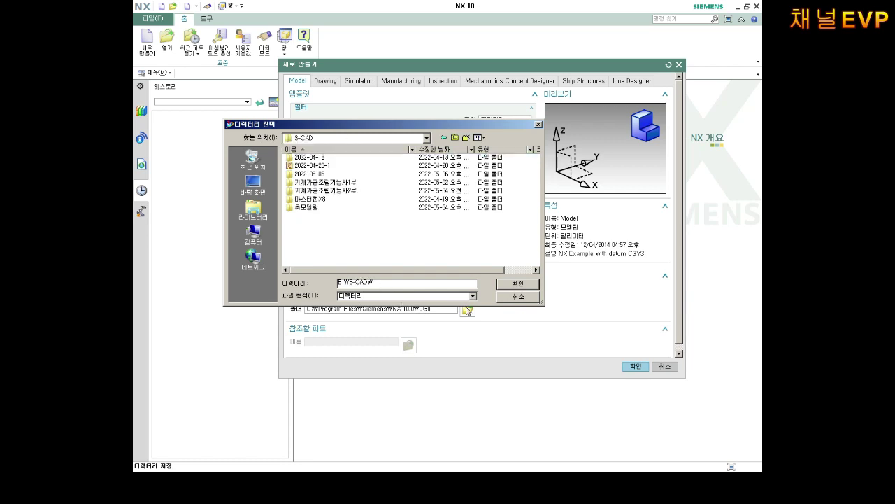
left_click(518, 284)
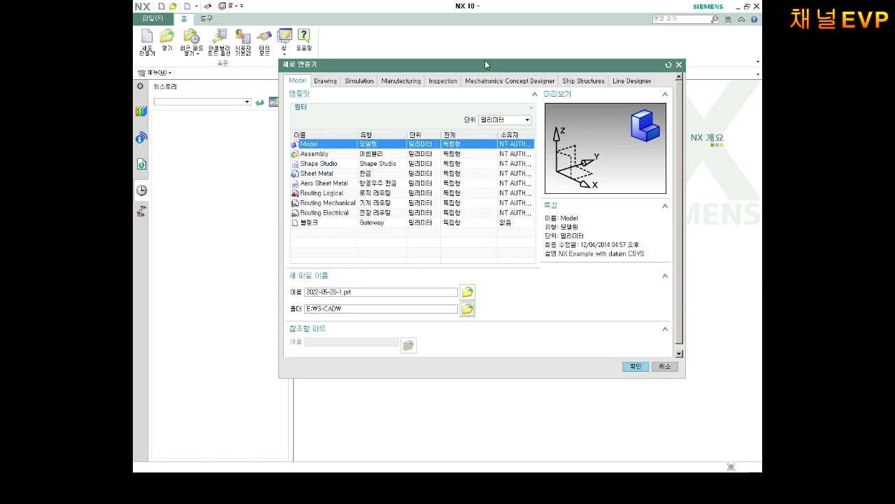
Step: Create the part, then turn off continuous auto-dimensioning in the Sketch preferences
left_click(623, 340)
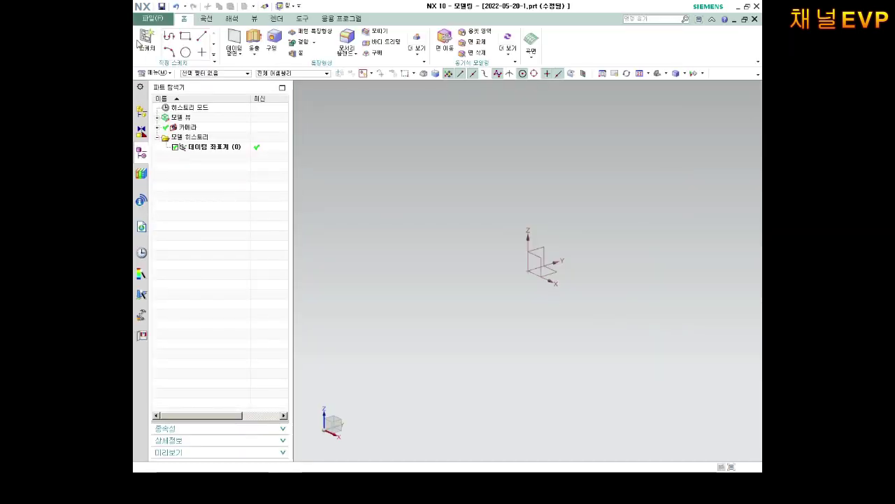
left_click(153, 18)
mouse_move(166, 97)
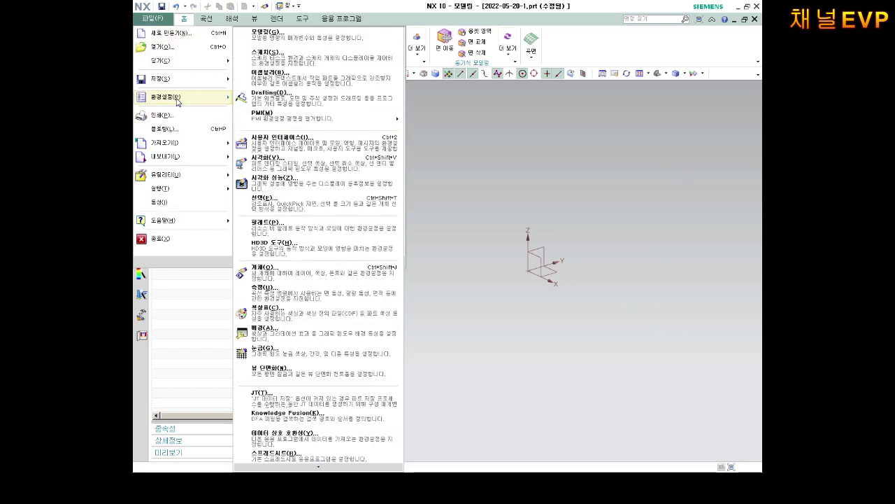
left_click(262, 58)
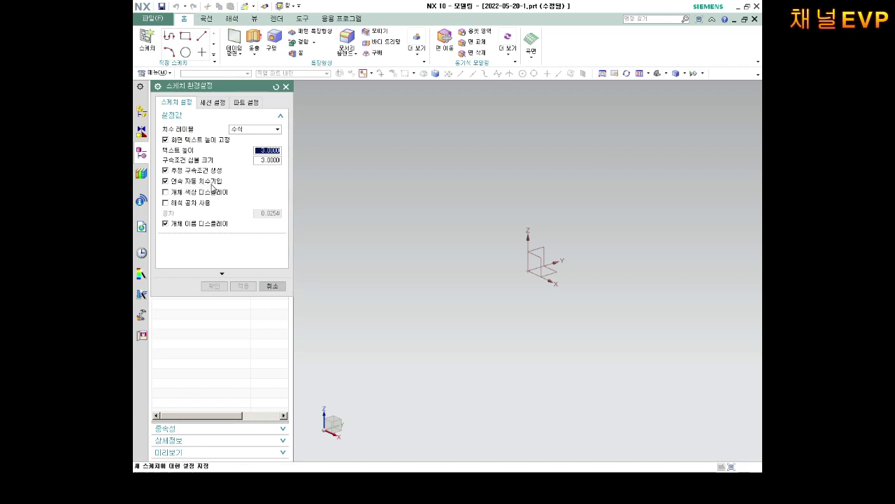
left_click(205, 188)
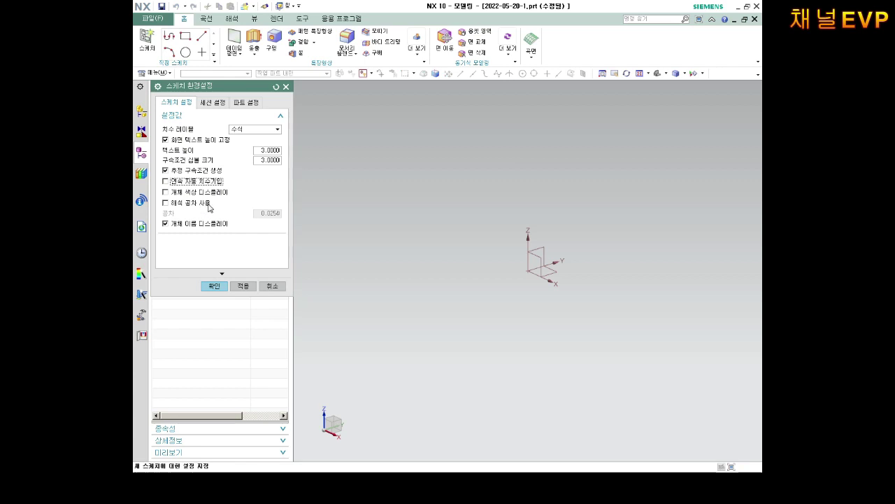
left_click(223, 287)
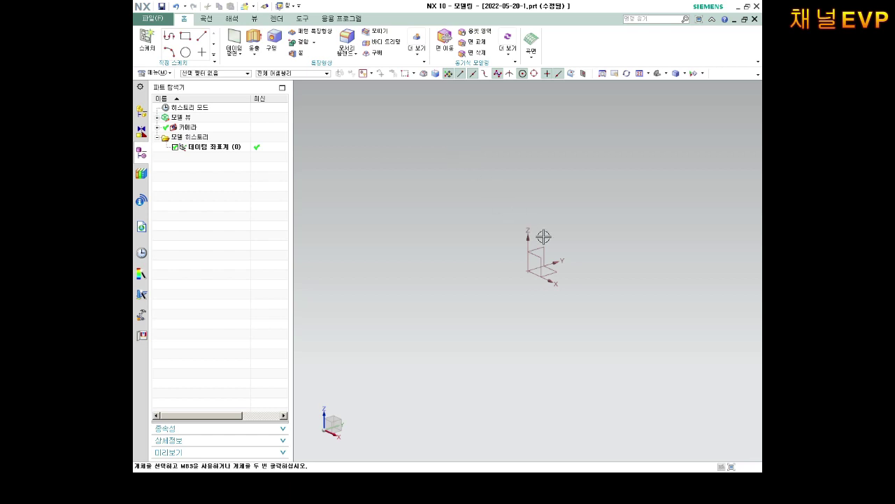
Step: Create Sketch (1) on the datum CSYS's XZ plane
middle_click_drag(565, 289, 528, 269, "shift")
left_click(505, 236)
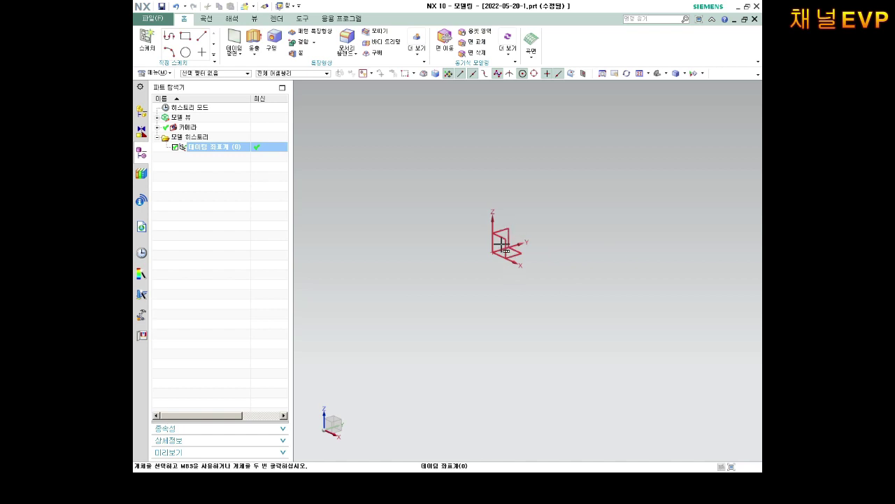
left_click(148, 43)
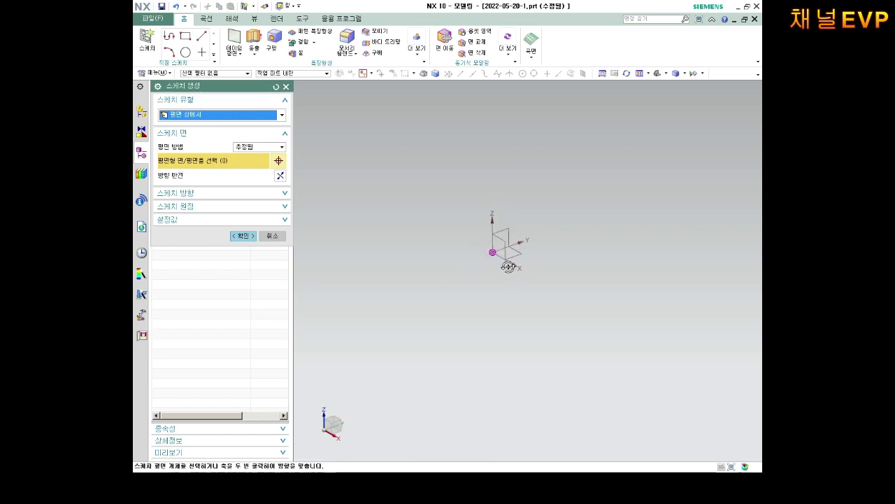
left_click(508, 243)
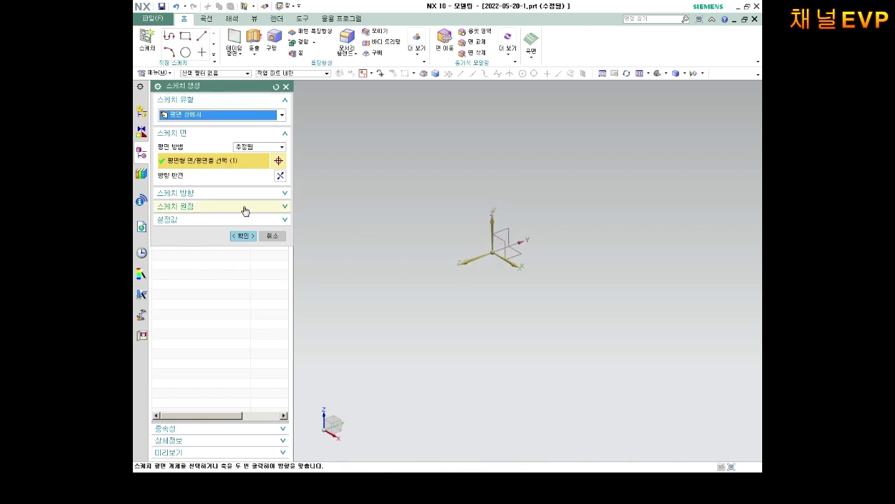
left_click(237, 242)
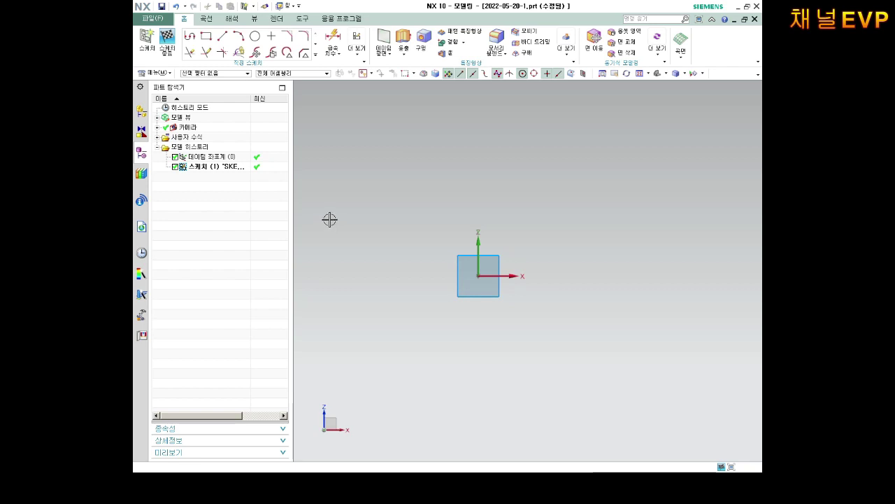
Step: Draw a circle centred at the sketch origin and dimension it to Ø50
left_click(255, 36)
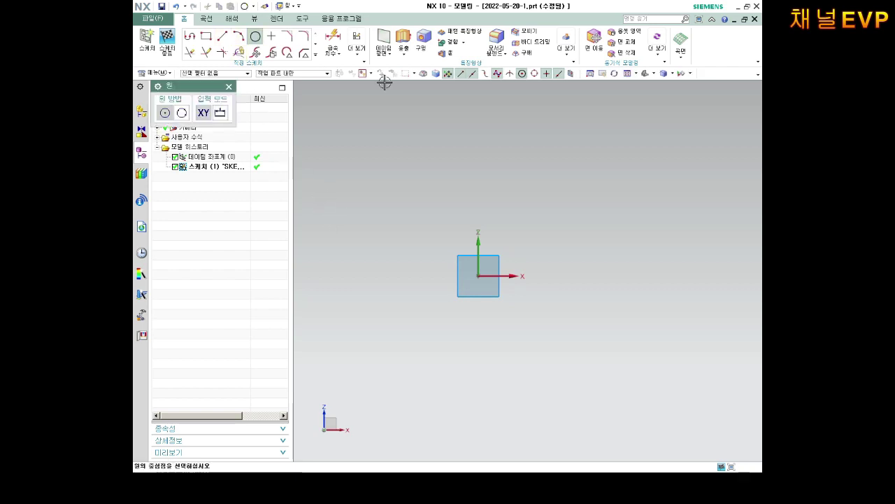
left_click(478, 276)
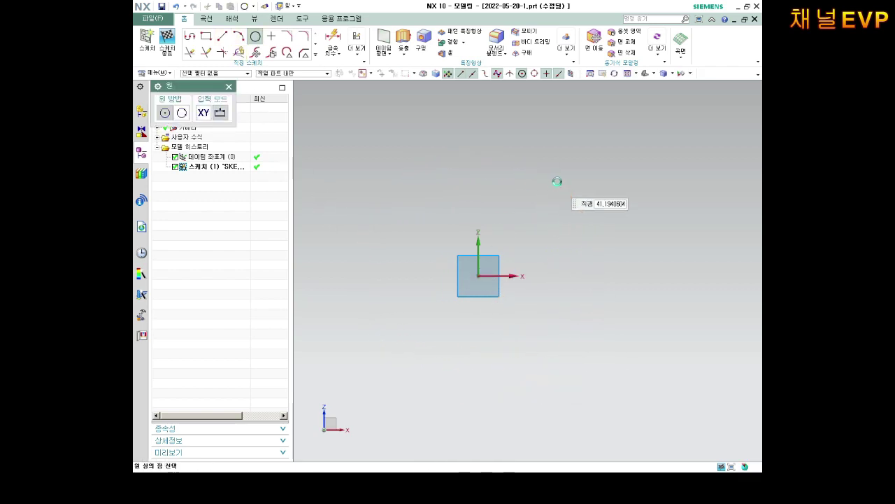
left_click(557, 180)
key("Escape")
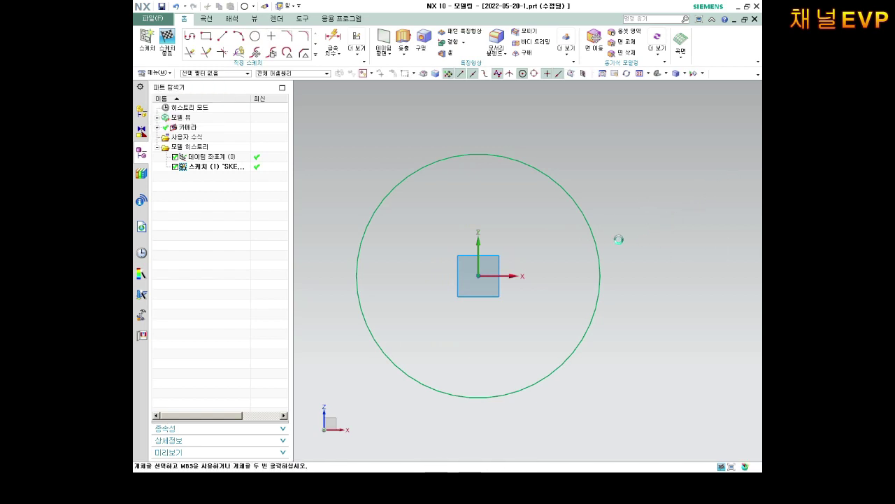
key("d")
left_click(566, 189)
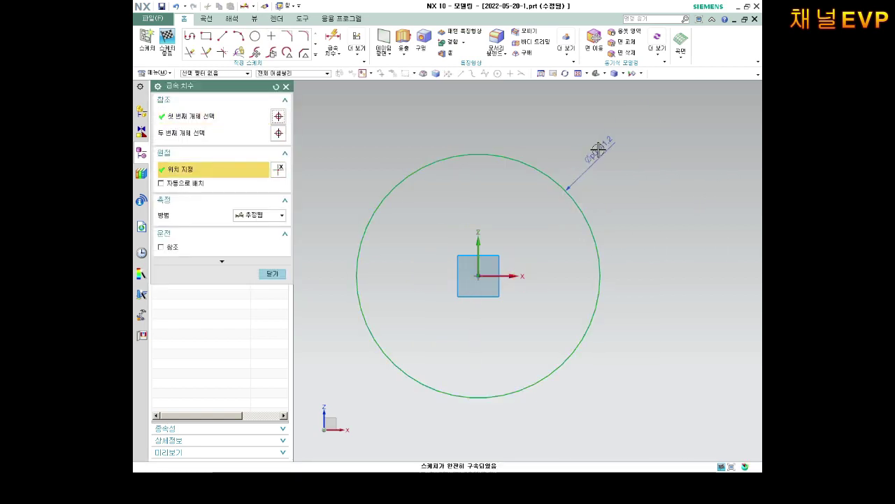
left_click(599, 149)
type("50")
key("Return")
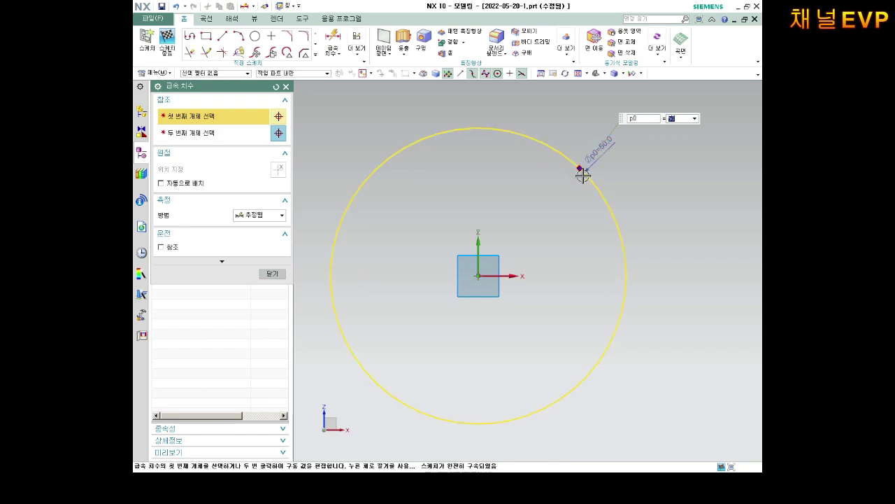
scroll(588, 211, "down", 2)
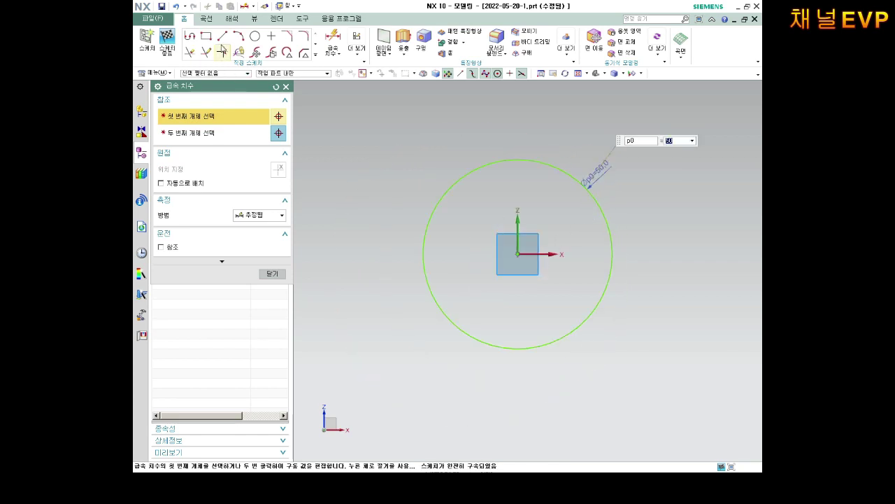
key("Escape")
Step: Draw a horizontal line across the circle from its left to right quadrant
key("l")
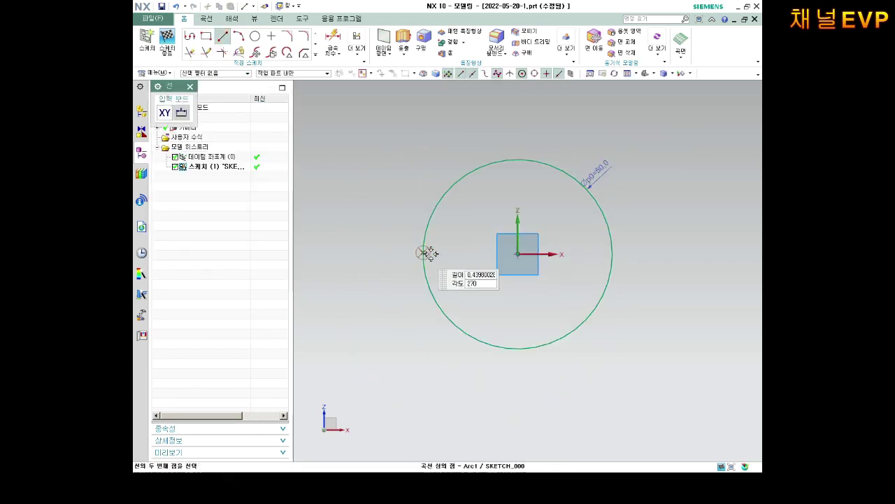
left_click(422, 252)
left_click(613, 253)
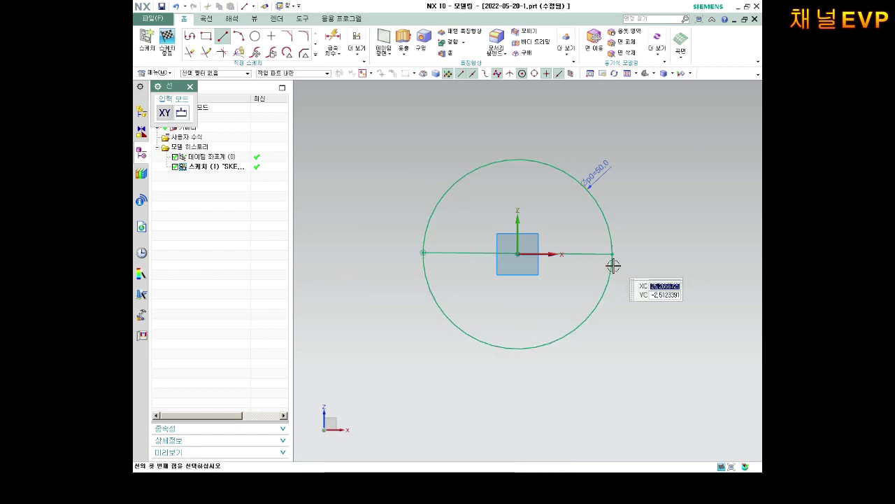
key("Escape")
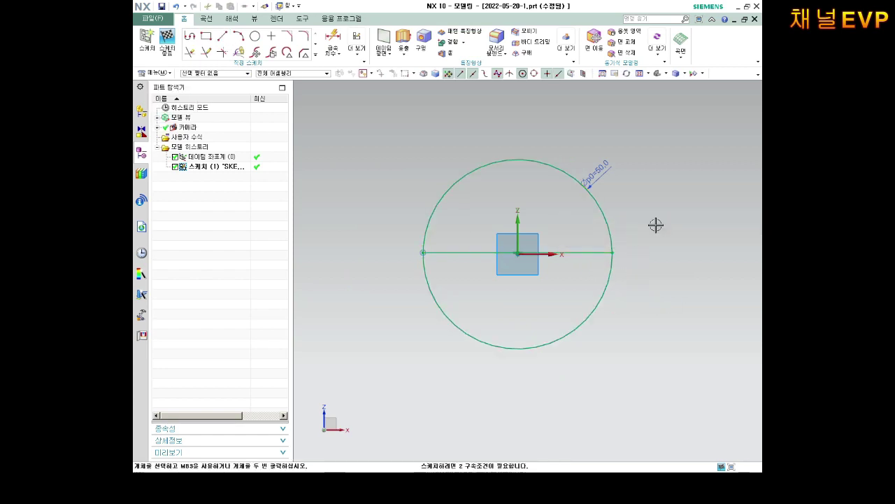
Step: Constrain the horizontal line to pass through the sketch origin
scroll(533, 259, "up", 3)
scroll(496, 249, "up", 3)
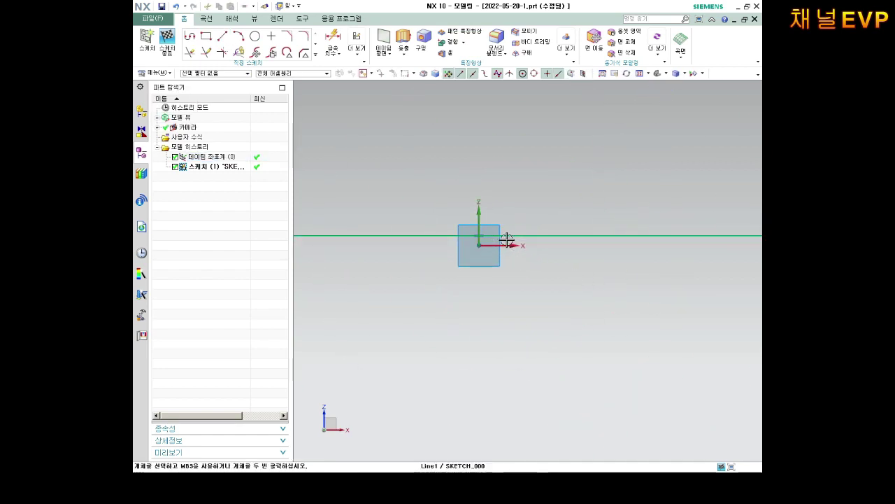
left_click(518, 236)
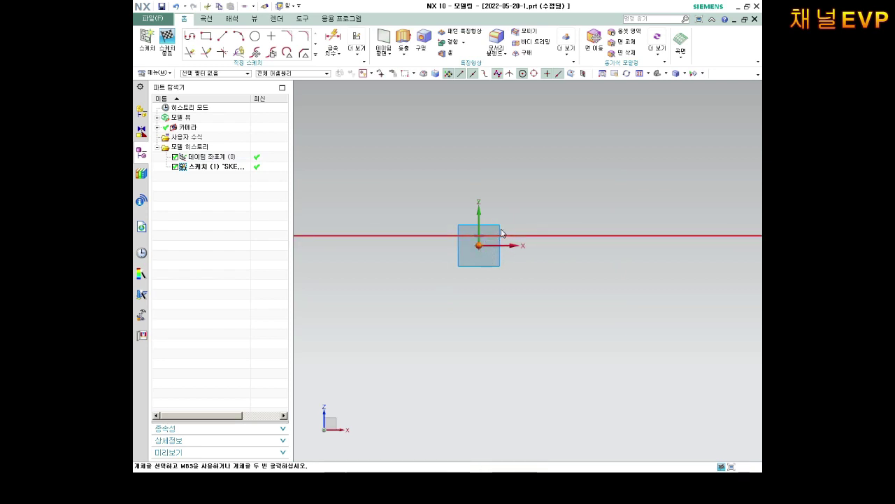
mouse_move(498, 237)
left_mouse_down()
mouse_move(499, 246)
mouse_move(501, 221)
left_mouse_up()
left_click(498, 205)
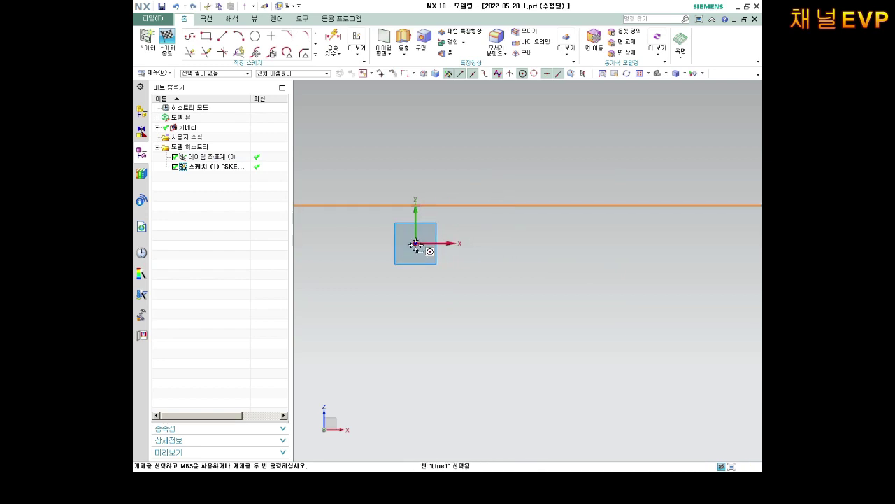
left_click(415, 243)
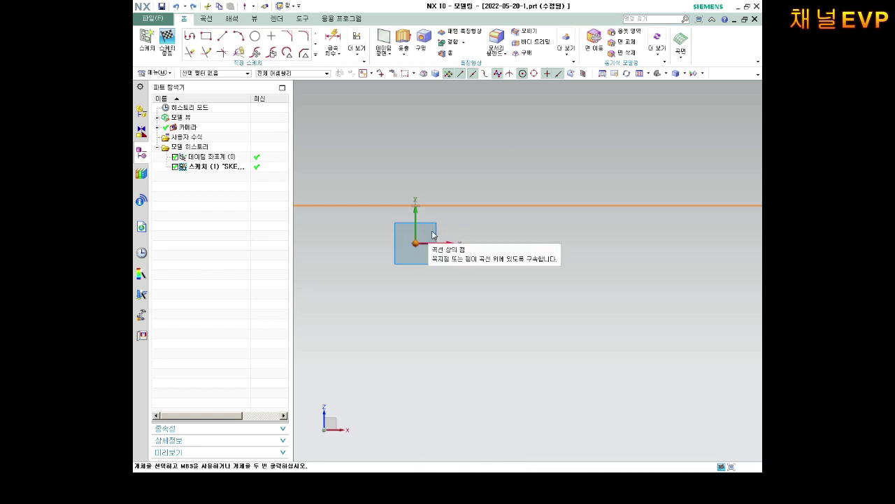
left_click(434, 233)
scroll(414, 244, "down", 2)
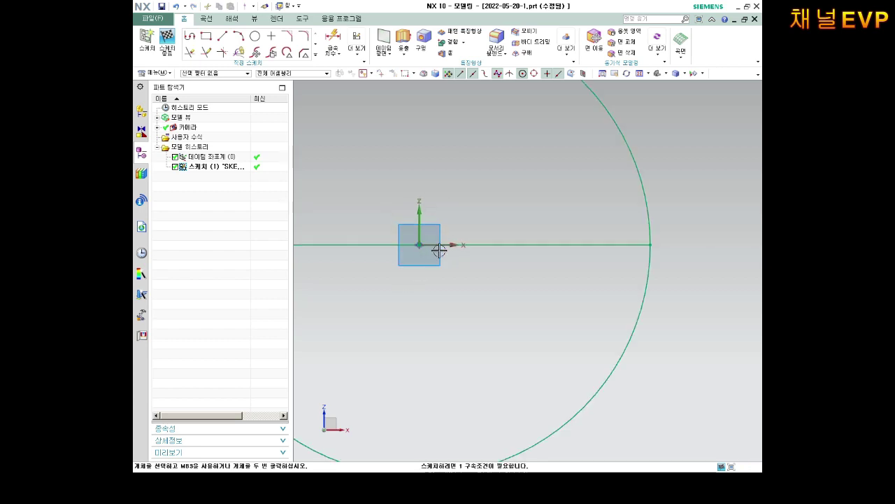
scroll(428, 242, "down", 2)
left_click(508, 249)
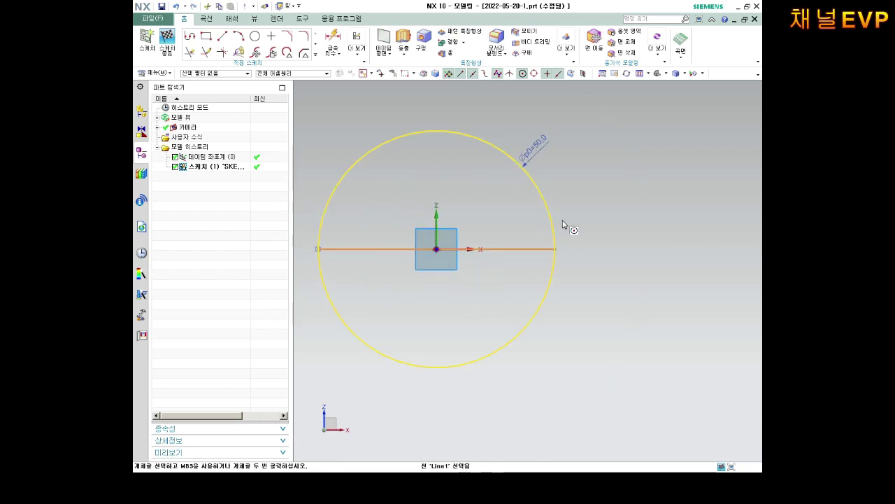
key("Escape")
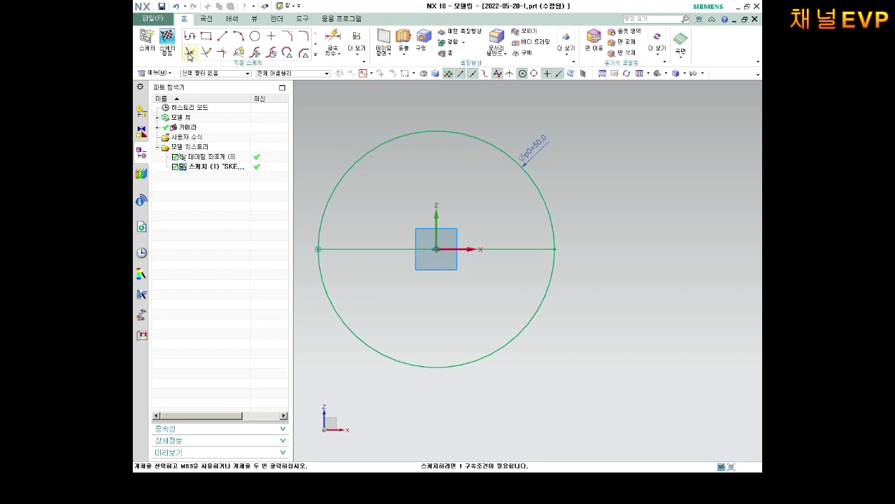
Step: Trim away the circle's lower half and convert the baseline to a reference line
left_click(189, 53)
left_click(540, 302)
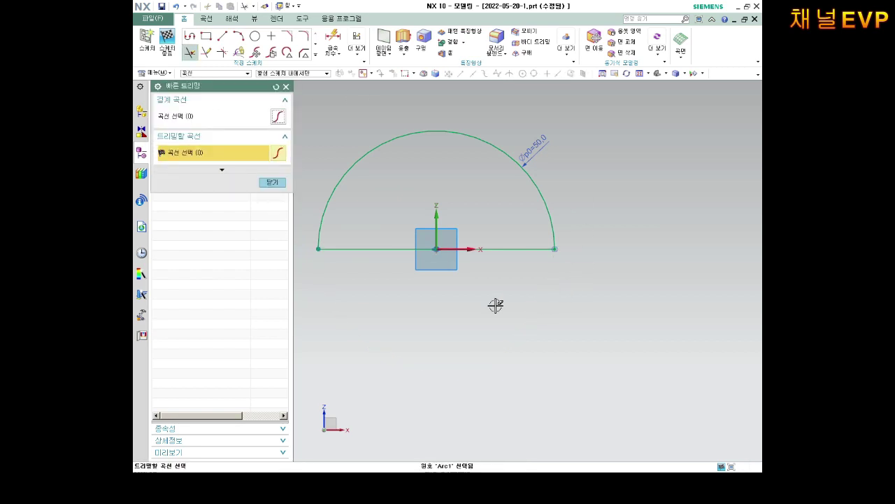
middle_click(504, 258)
left_click(517, 249)
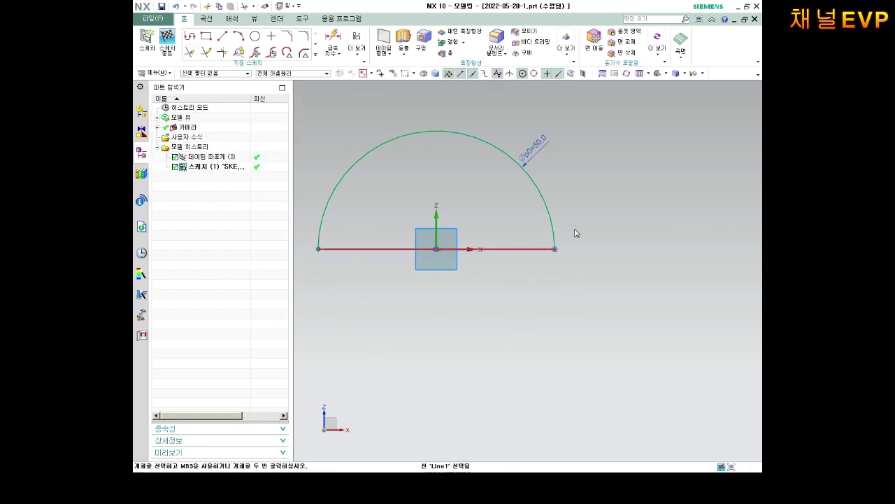
key("ctrl+r")
scroll(489, 252, "down", 3)
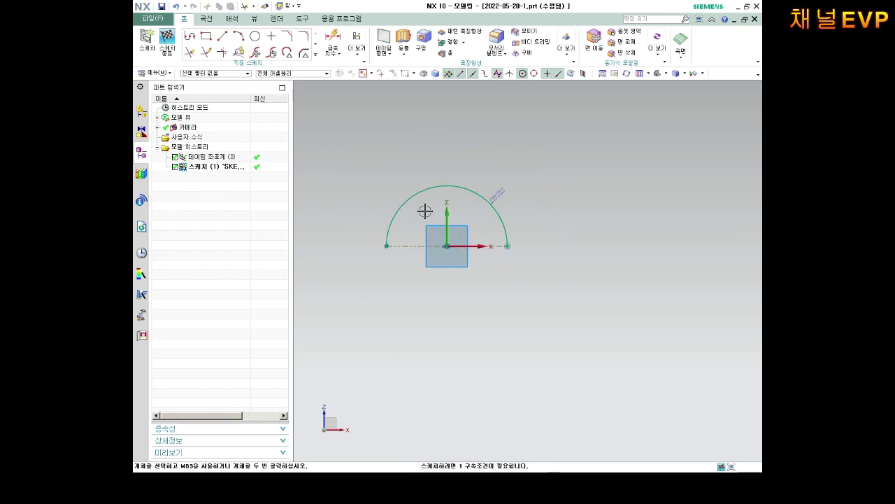
scroll(412, 224, "up", 2)
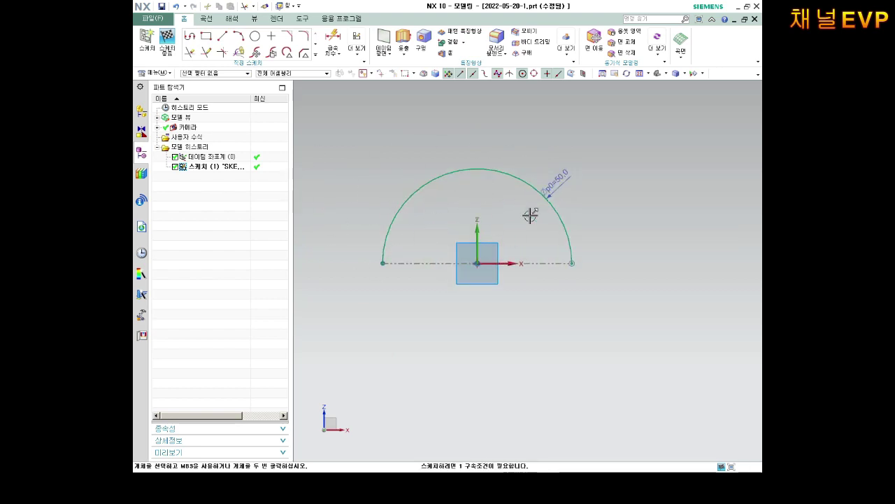
Step: Move the Ø50 dimension clear of the arc, finish the sketch and start Extrude
mouse_move(568, 178)
left_mouse_down()
mouse_move(593, 174)
mouse_move(593, 183)
left_mouse_up()
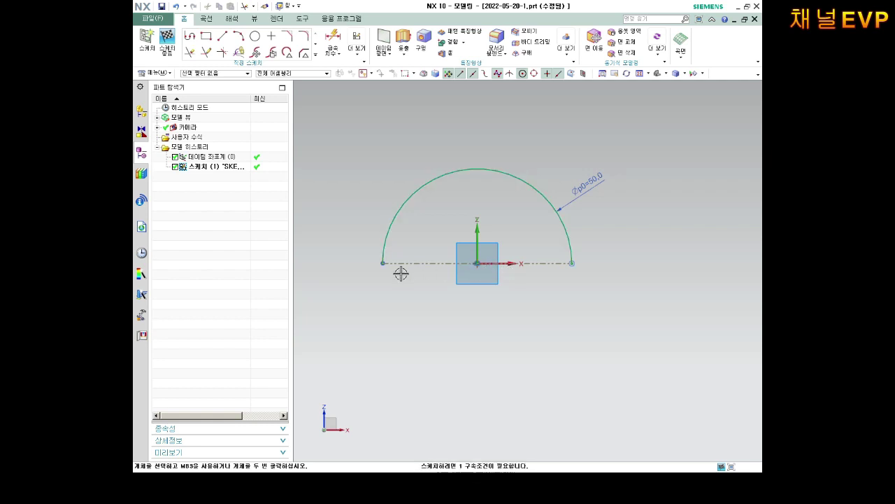
scroll(379, 232, "up", 1)
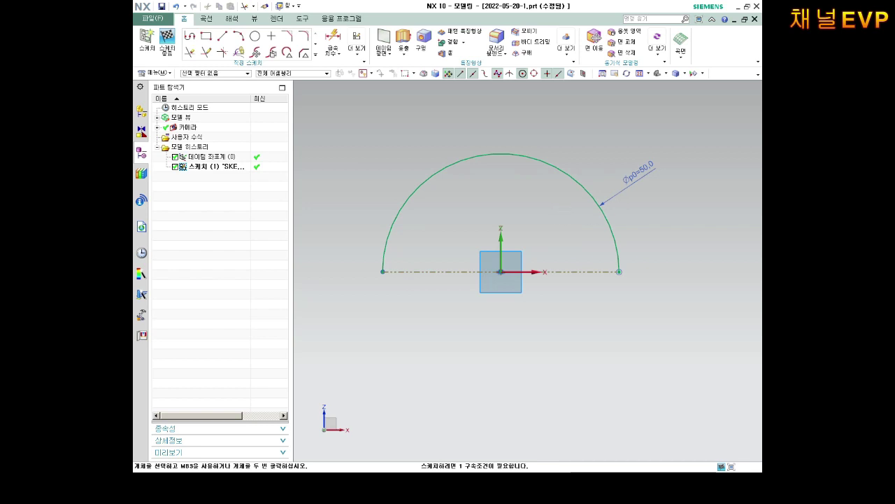
scroll(478, 244, "up", 1)
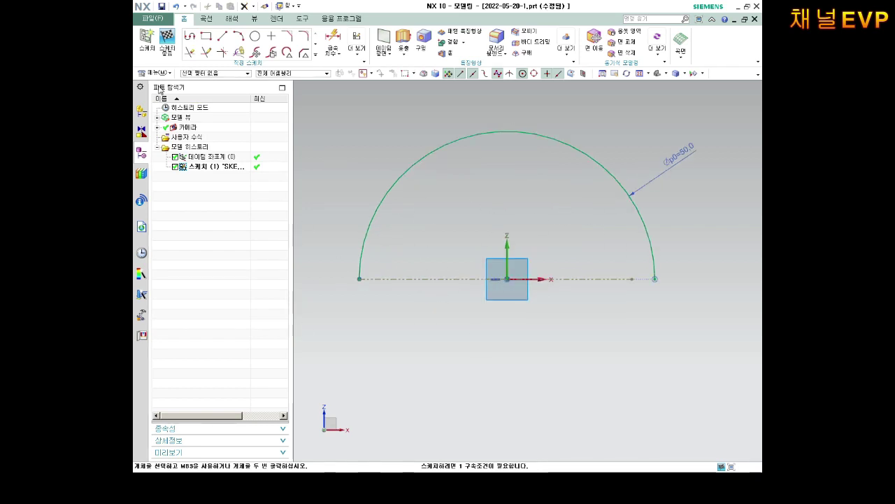
left_click(166, 42)
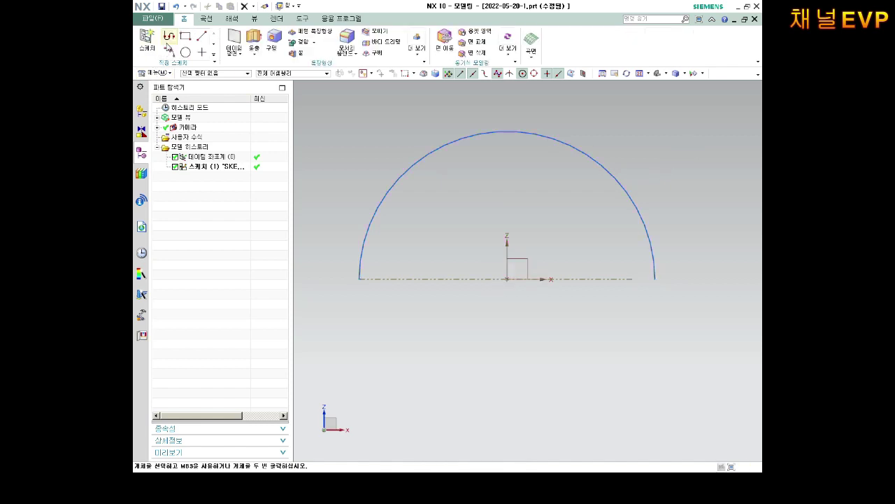
mouse_move(540, 173)
middle_mouse_down()
mouse_move(506, 178)
mouse_move(511, 188)
middle_mouse_up()
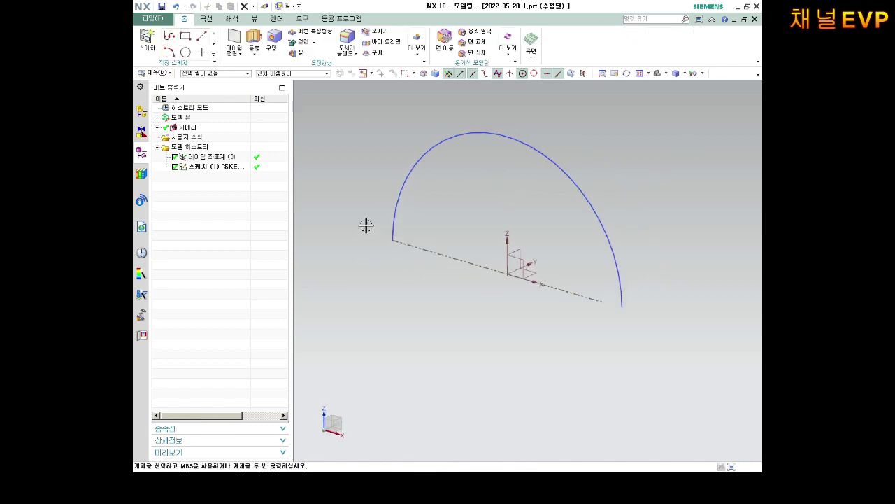
middle_click_drag(366, 224, 378, 152)
left_click(254, 41)
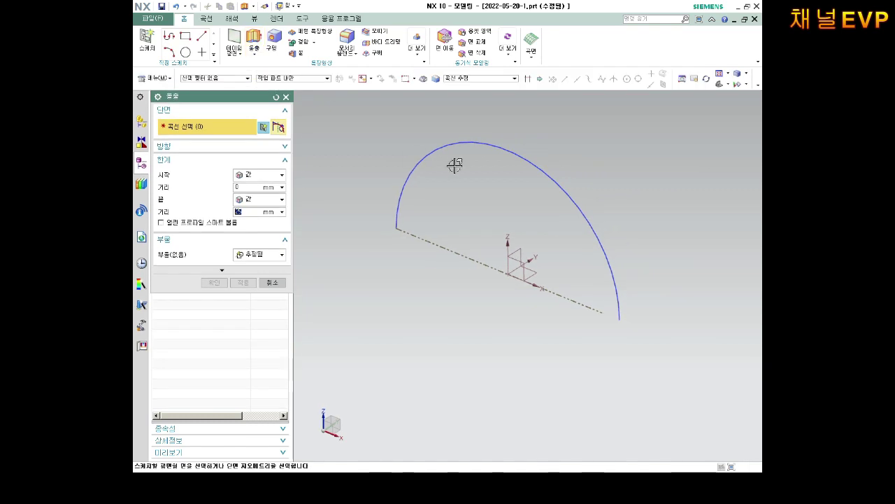
Step: Extrude the Ø50 semicircular arc 25 mm into a curved arch sheet
left_click(480, 144)
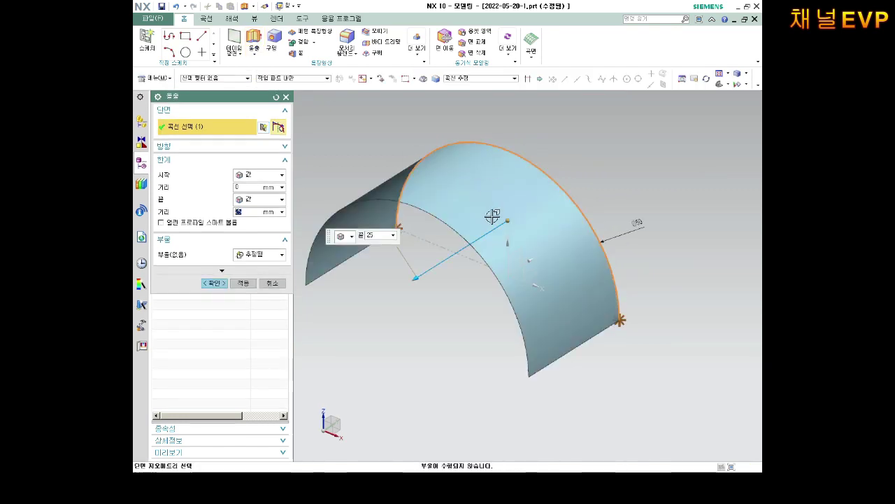
mouse_move(489, 213)
middle_mouse_down()
mouse_move(516, 175)
mouse_move(529, 180)
mouse_move(473, 203)
mouse_move(516, 196)
mouse_move(489, 202)
mouse_move(539, 171)
mouse_move(480, 186)
mouse_move(489, 182)
middle_mouse_up()
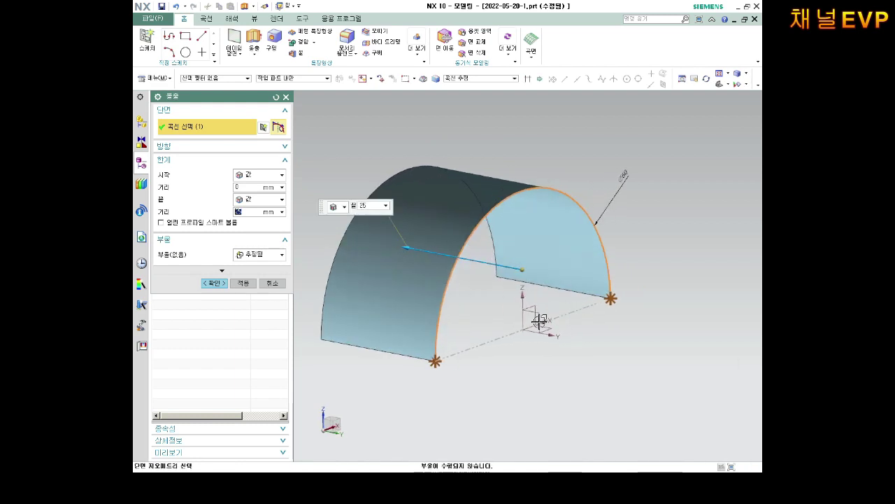
mouse_move(550, 234)
middle_mouse_down()
mouse_move(580, 203)
mouse_move(483, 196)
mouse_move(536, 207)
middle_mouse_up()
middle_click(440, 285)
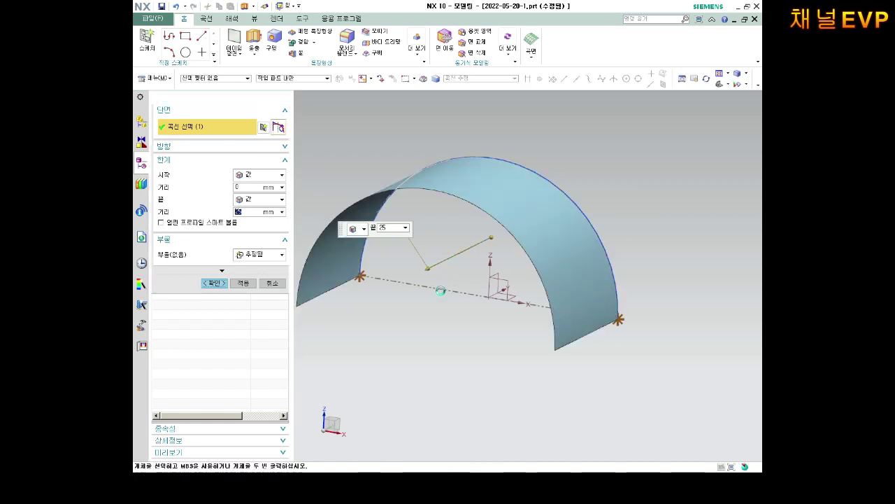
Step: Edit the arch extrusion to a symmetric 10 mm value with Boolean set to None
right_click(202, 179)
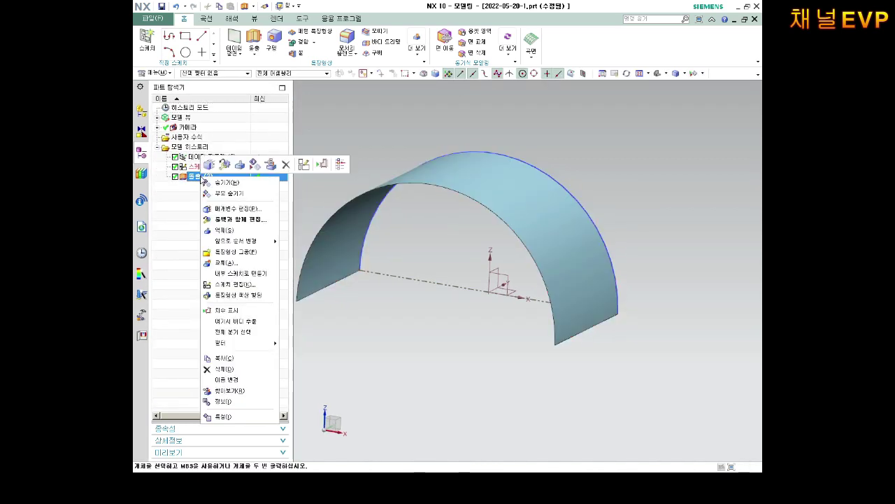
left_click(227, 212)
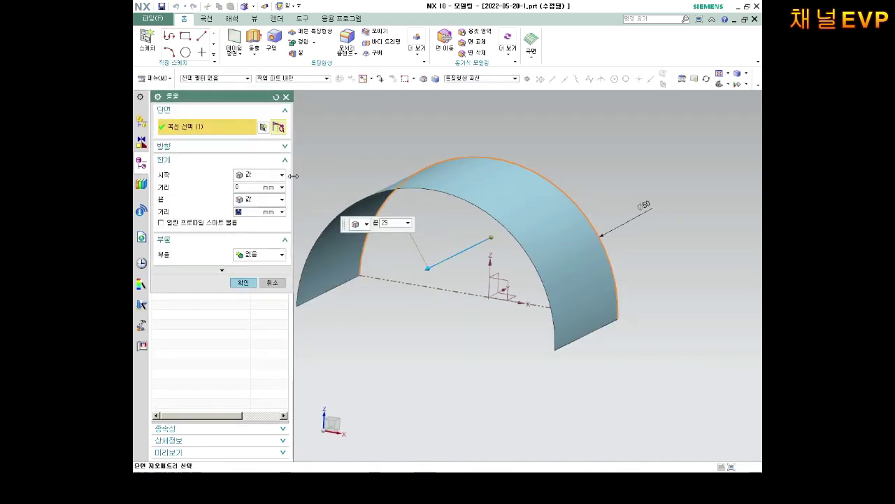
left_click(264, 181)
left_click(260, 201)
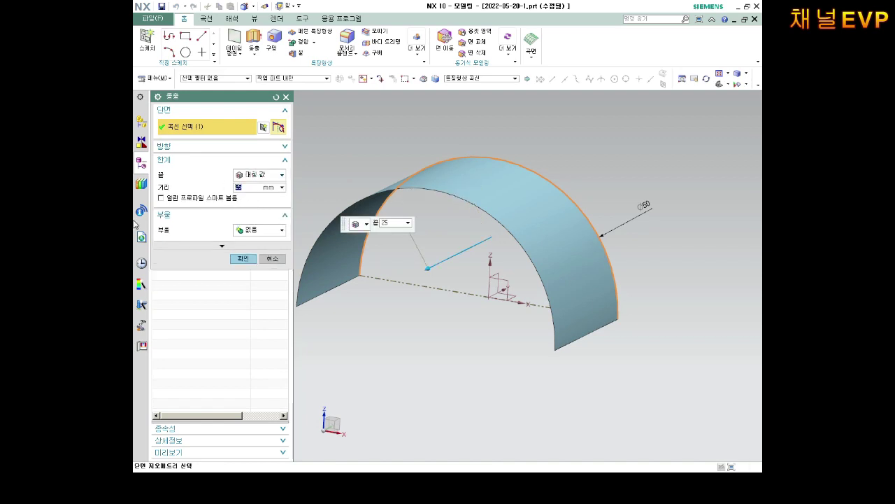
type("10")
key("Return")
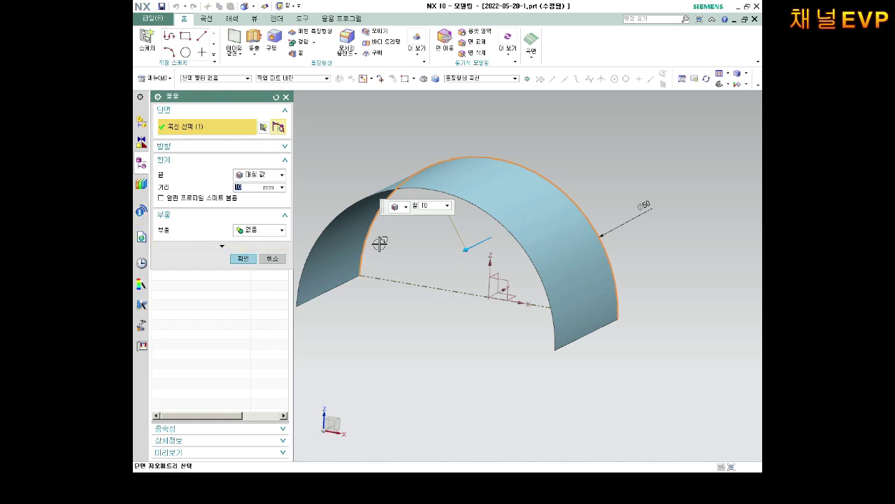
middle_click_drag(462, 254, 470, 282)
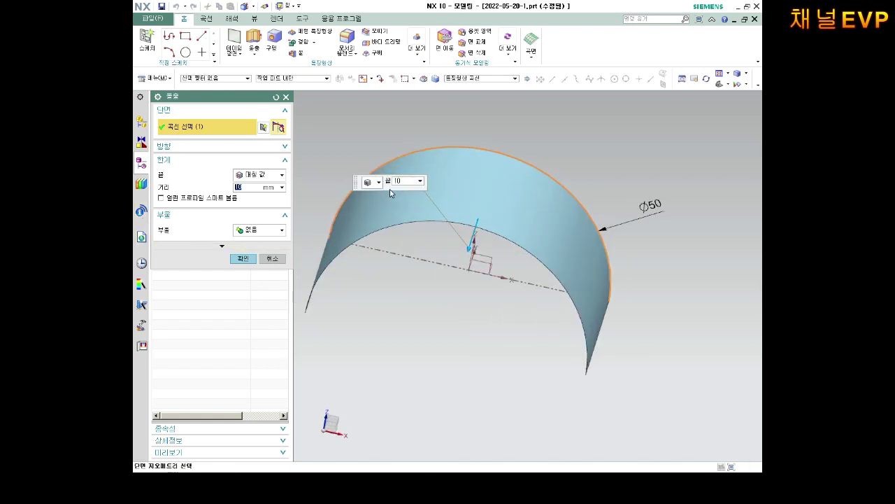
left_click(245, 234)
left_click(256, 241)
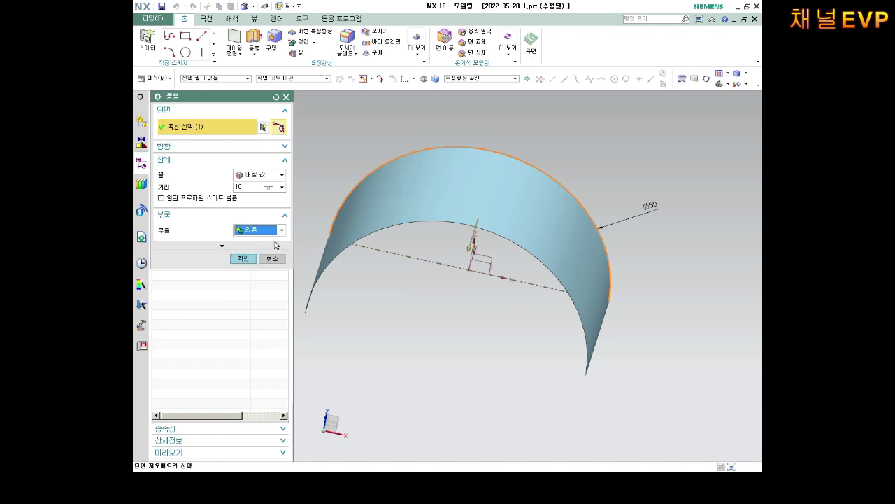
left_click(222, 247)
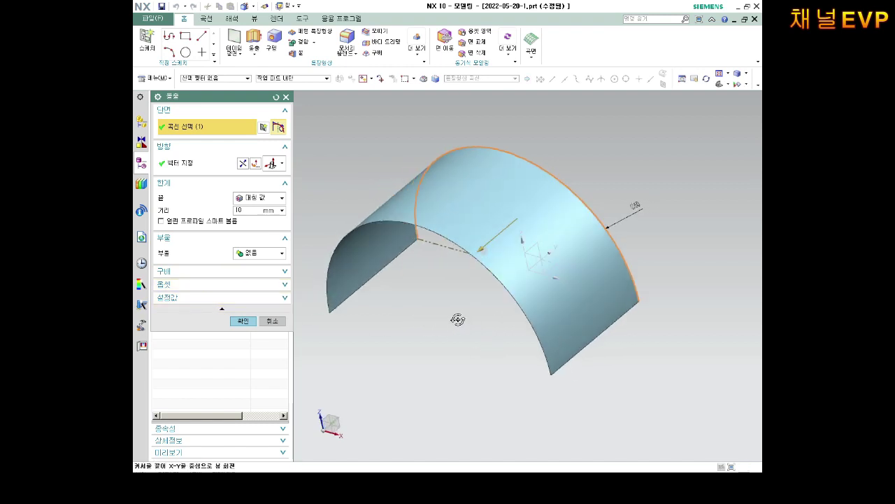
Step: Expand the Extrude Offset options and try a two-sided offset
middle_click_drag(484, 325, 458, 316)
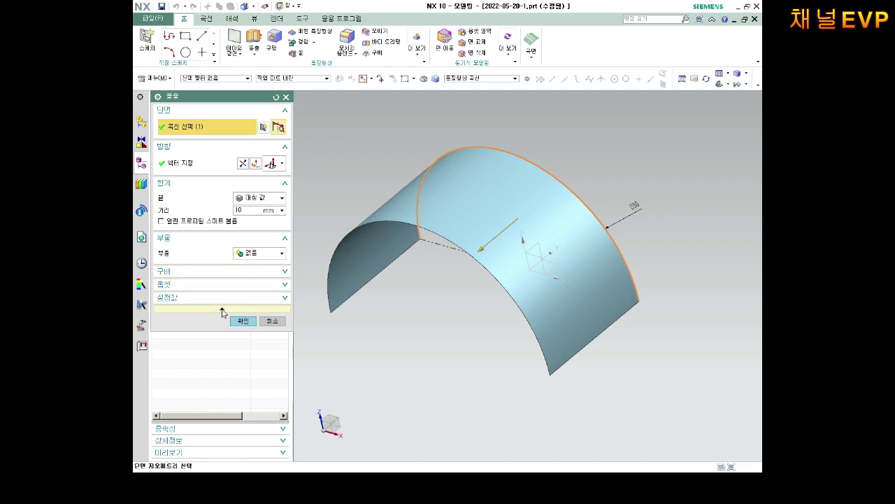
left_click(222, 309)
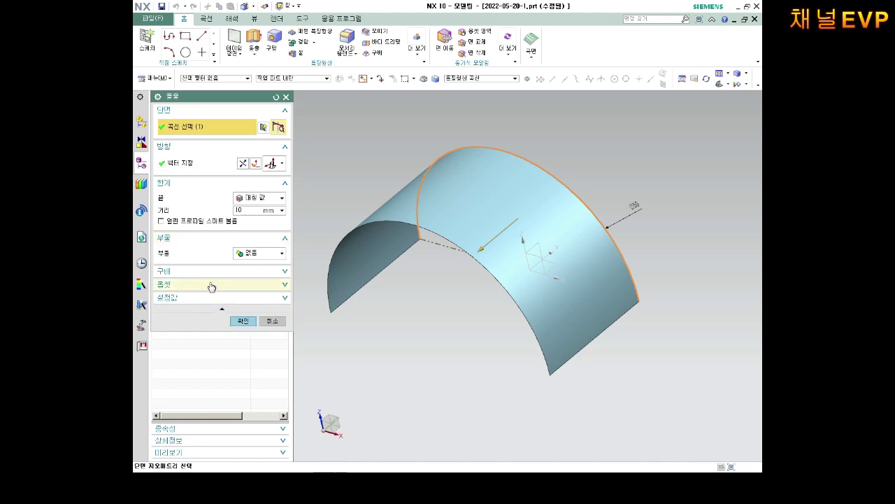
left_click(199, 284)
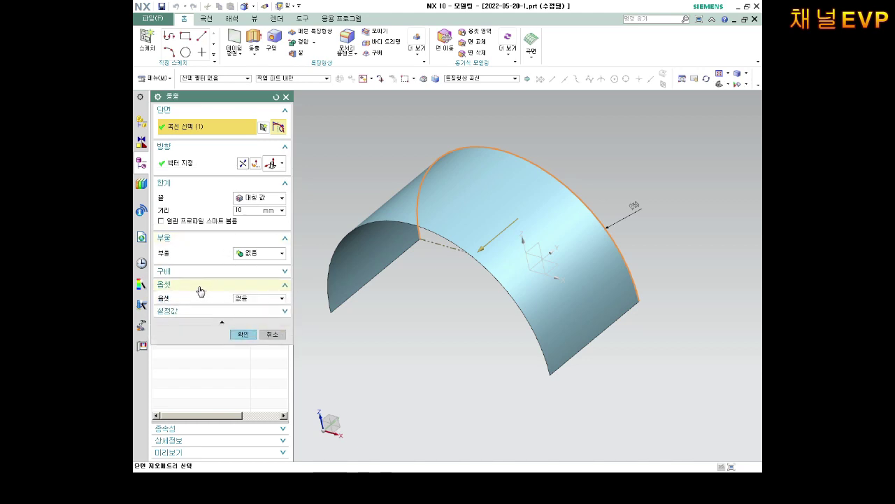
left_click(259, 298)
left_click(135, 329)
left_click(245, 300)
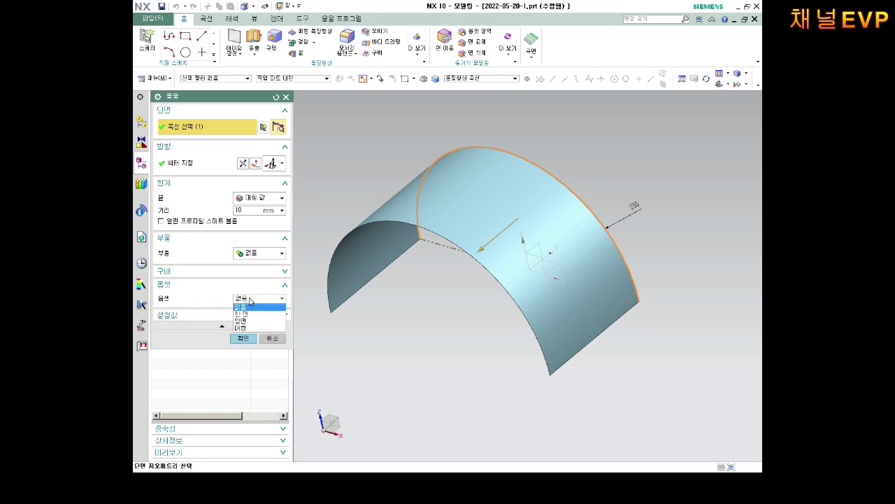
left_click(249, 321)
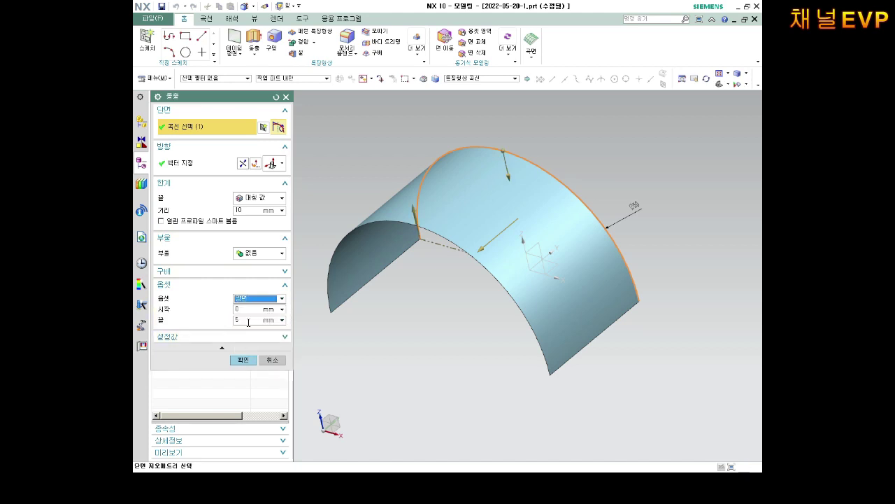
Step: Switch to a symmetric 9 mm offset and confirm the solid half-ring
middle_click_drag(385, 294, 383, 272)
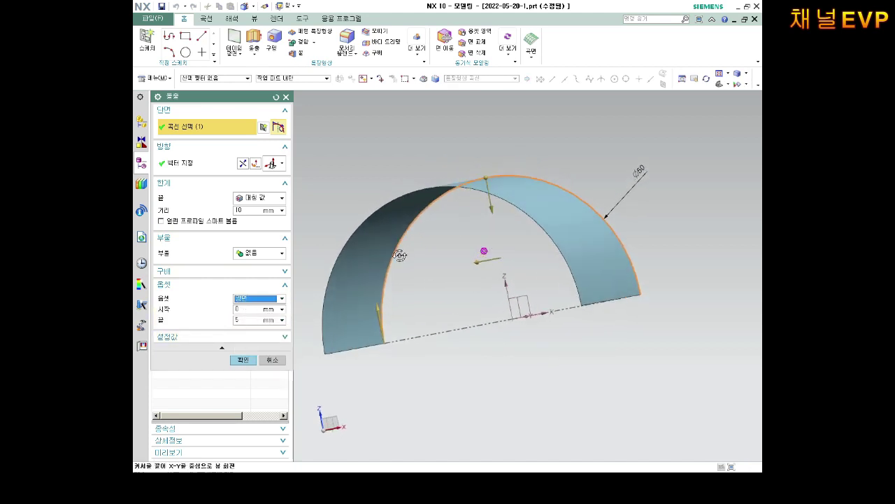
left_click(251, 299)
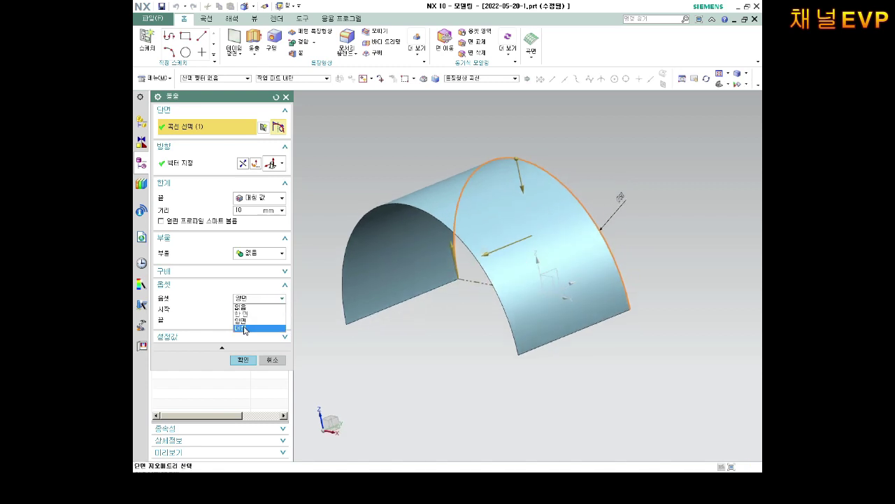
left_click(251, 326)
middle_click_drag(419, 297, 438, 287)
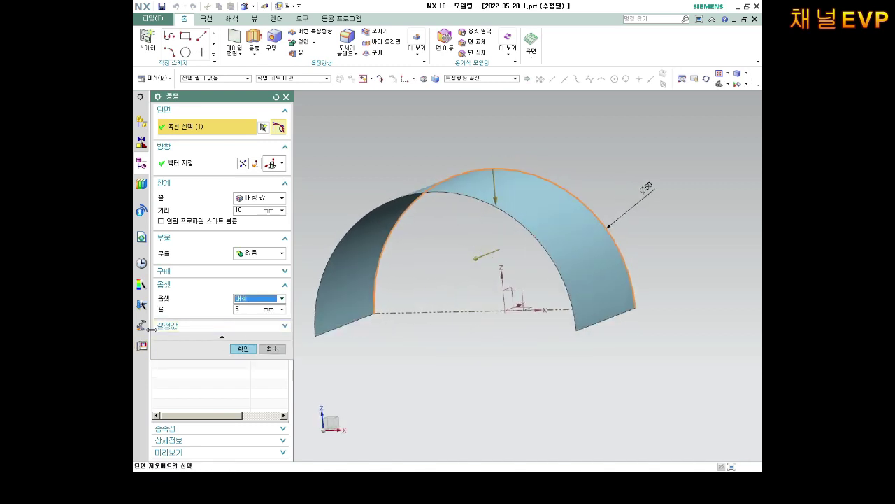
key("Tab")
type("9")
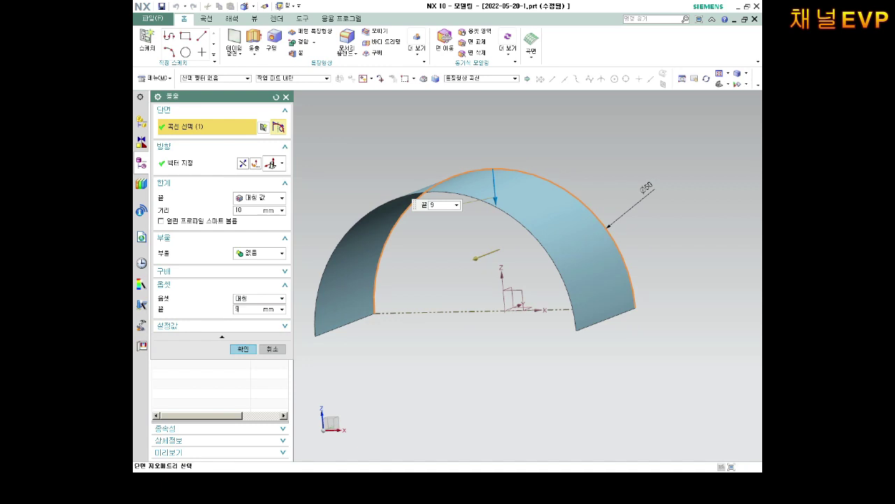
key("Return")
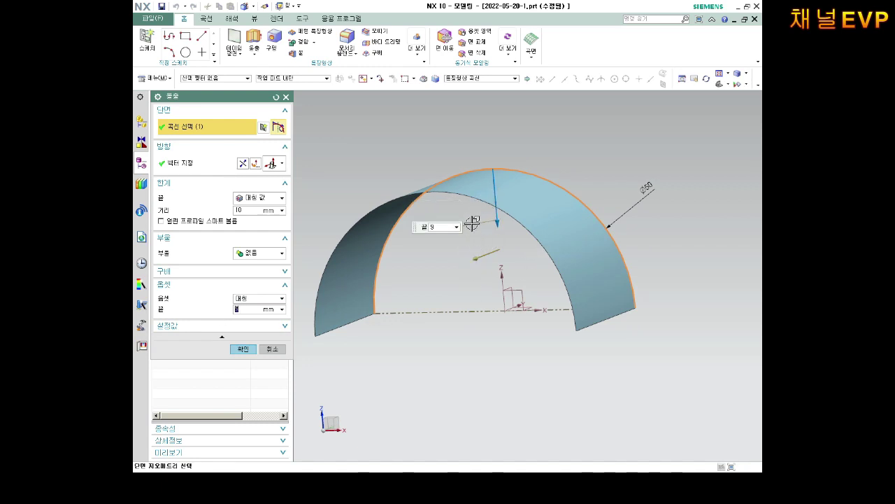
mouse_move(480, 245)
middle_mouse_down()
mouse_move(475, 221)
mouse_move(498, 210)
mouse_move(262, 201)
middle_mouse_up()
middle_click(467, 221)
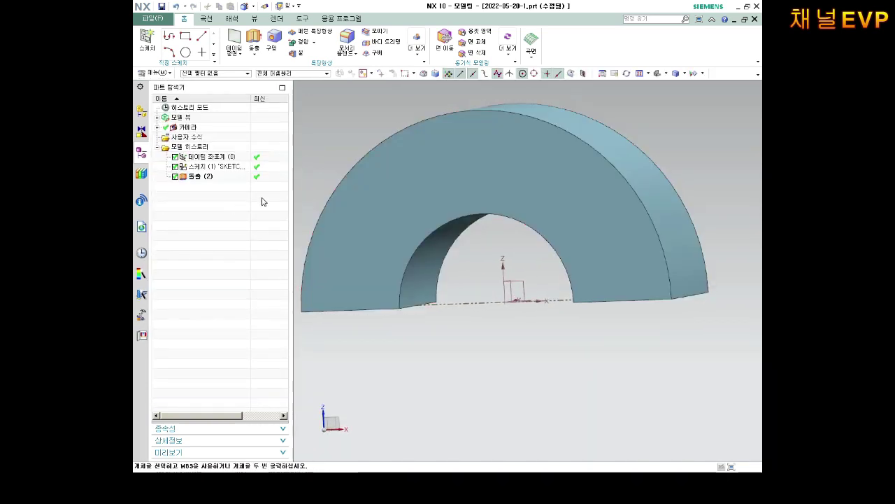
Step: Change Extrude (2) to a two-sided offset running from 0 to 9 mm
right_click(203, 176)
left_click(238, 206)
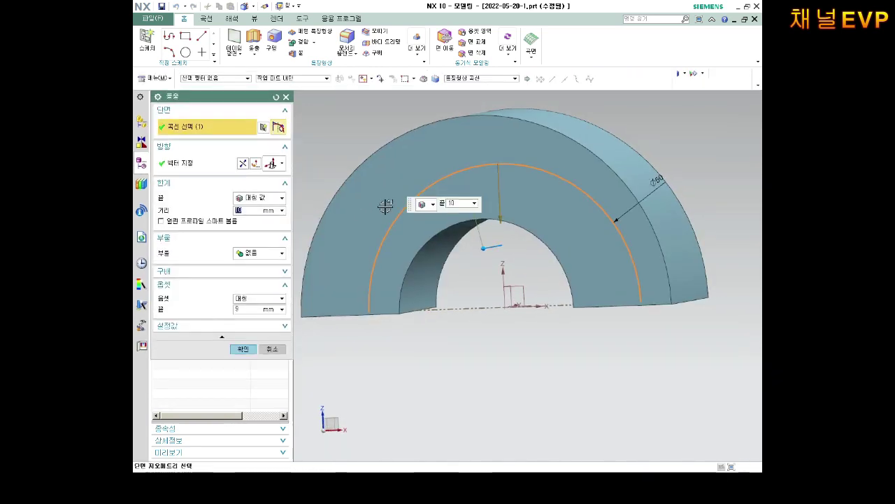
middle_click_drag(385, 205, 333, 254)
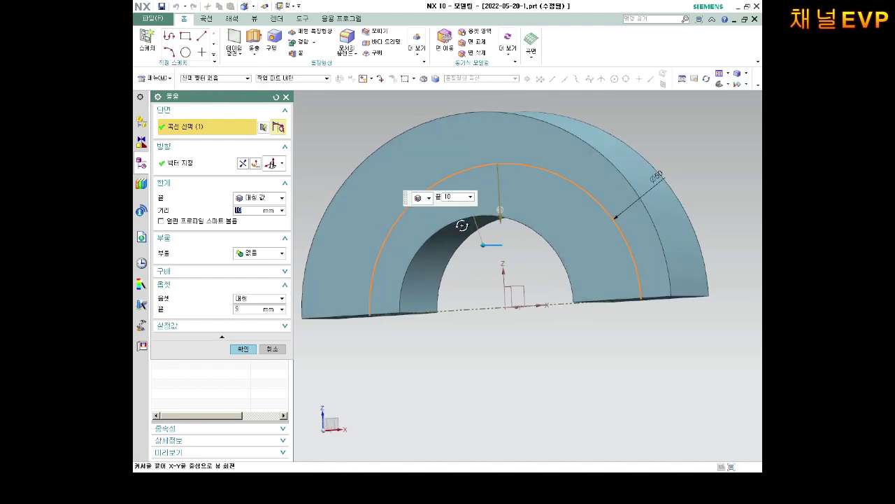
left_click(258, 298)
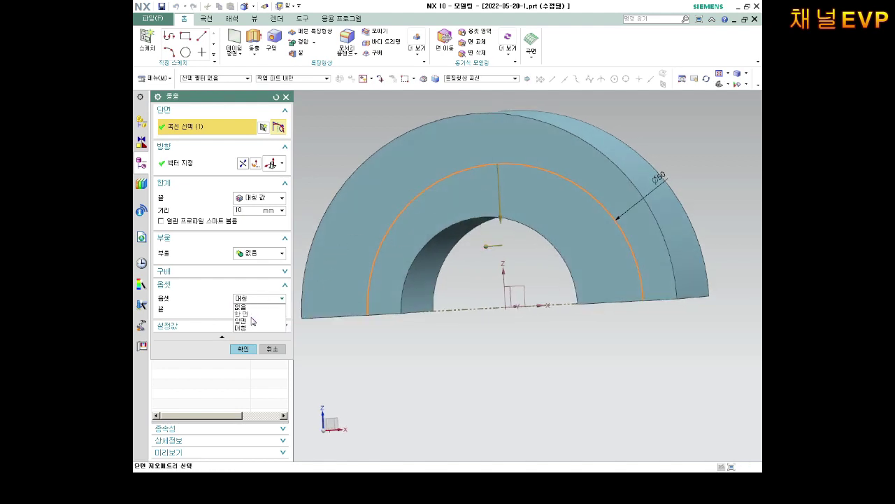
left_click(262, 312)
middle_click_drag(448, 281, 364, 293)
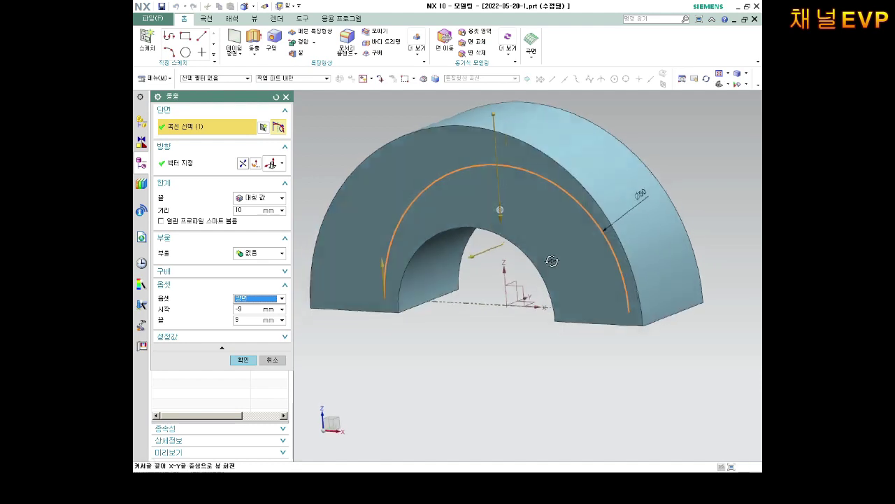
left_click(249, 310)
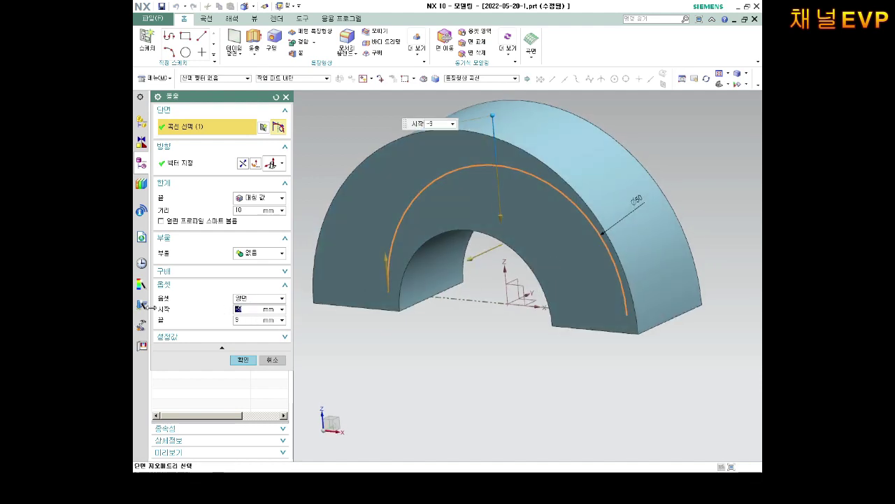
type("0")
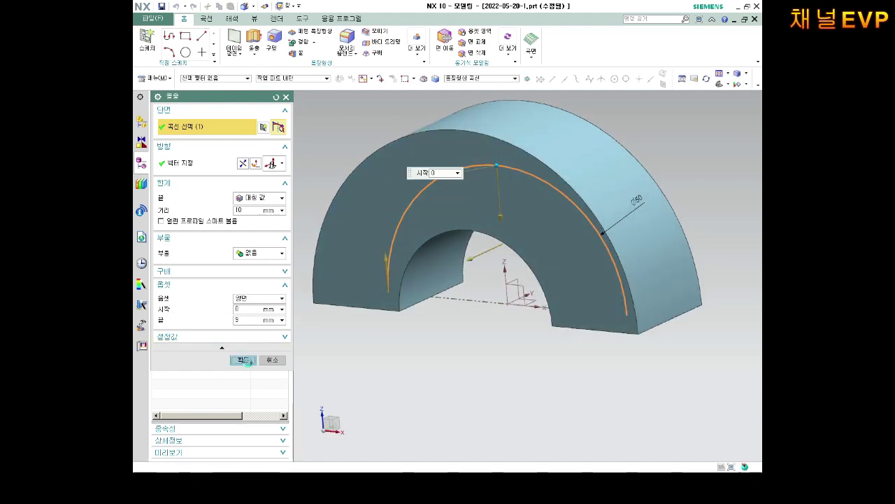
left_click(242, 359)
mouse_move(480, 266)
middle_mouse_down()
mouse_move(505, 263)
mouse_move(274, 225)
middle_mouse_up()
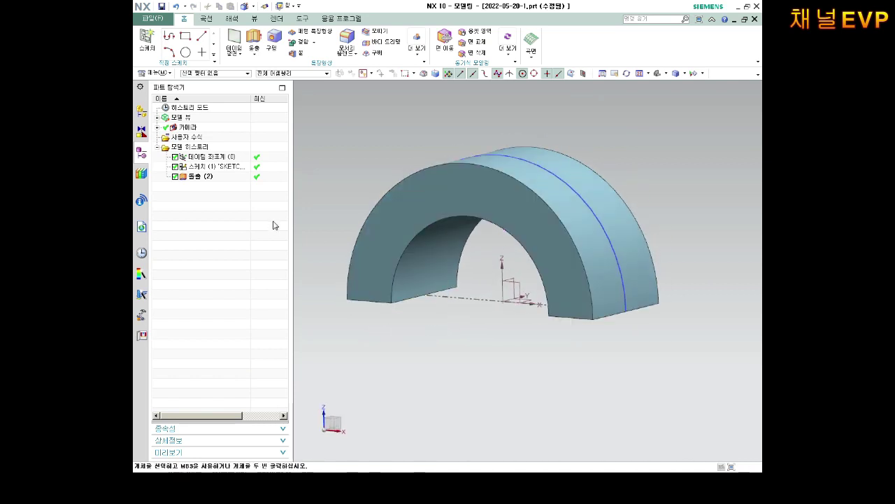
Step: Reverse Extrude (2)'s direction so the 9 mm wall lies outside the Ø50 arc
right_click(203, 181)
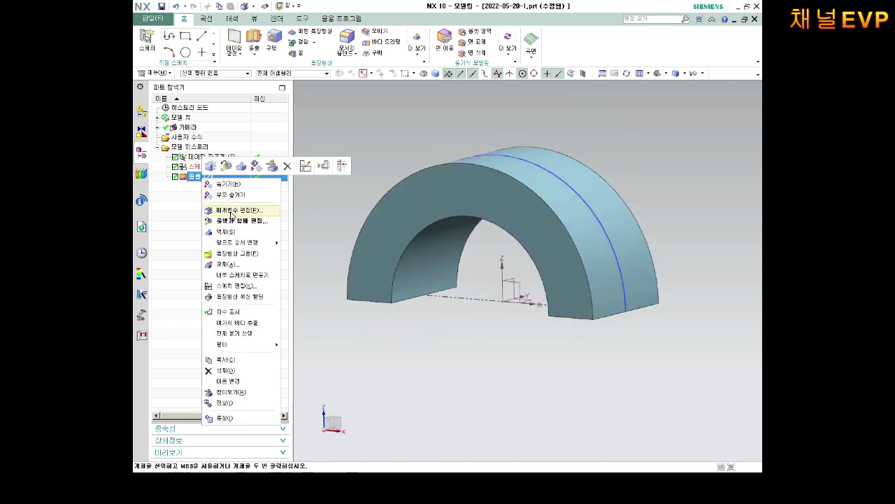
left_click(233, 213)
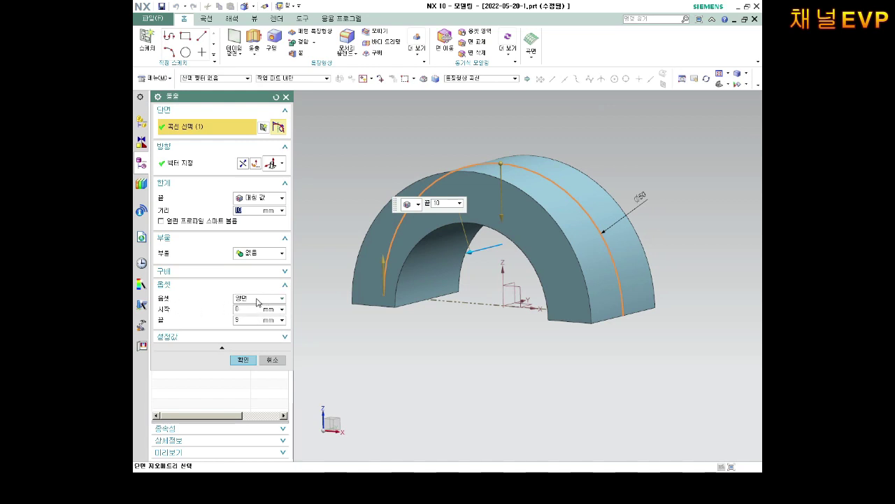
left_click(241, 308)
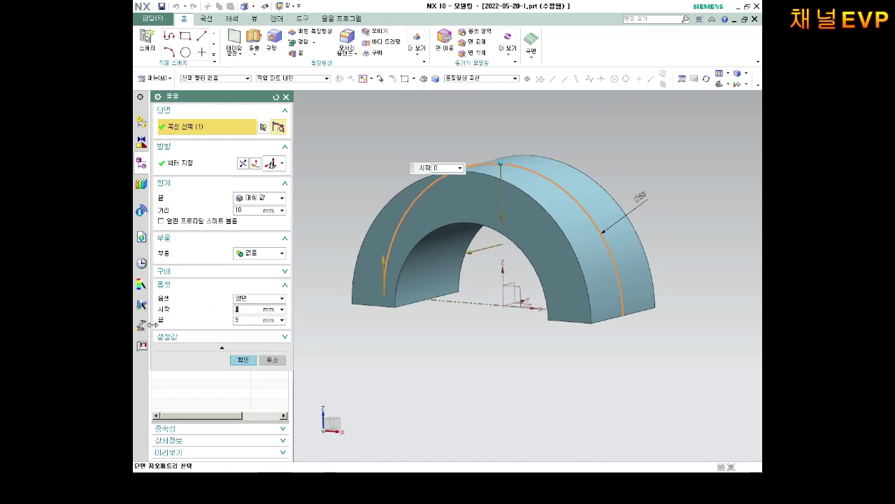
left_click(243, 163)
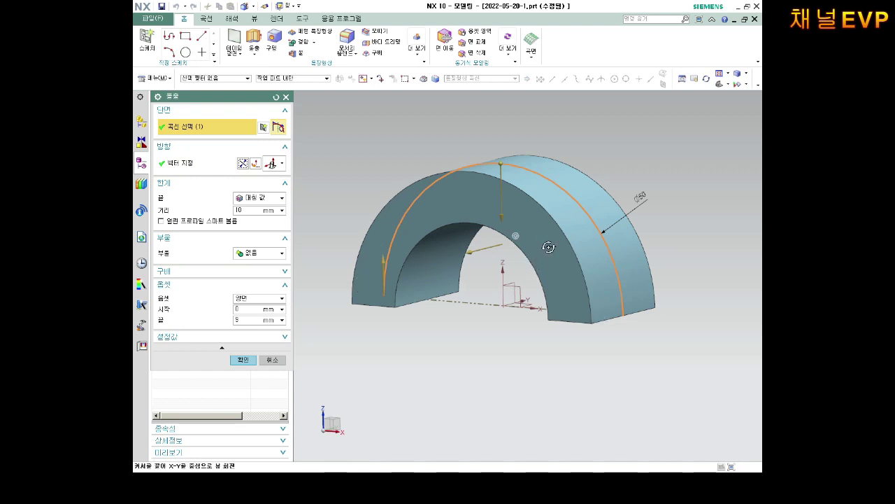
middle_click_drag(535, 276, 475, 243)
mouse_move(407, 239)
middle_mouse_down()
mouse_move(455, 228)
mouse_move(372, 286)
middle_mouse_up()
left_click(241, 359)
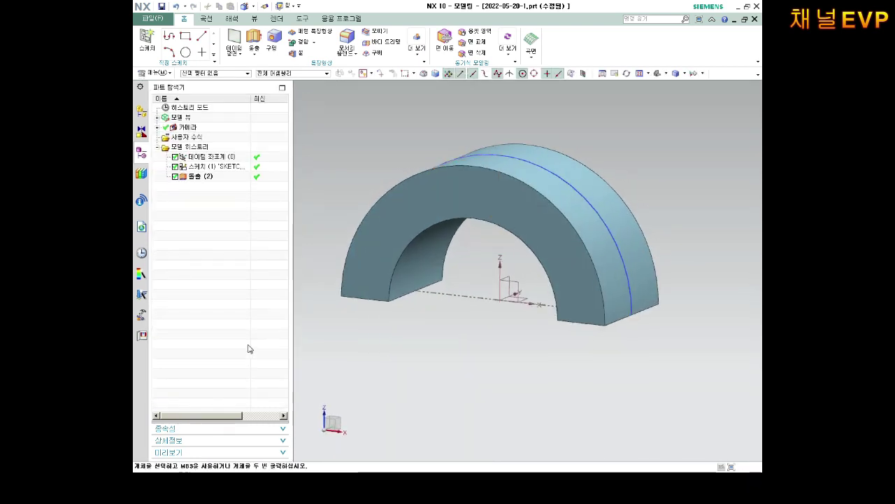
mouse_move(467, 262)
middle_mouse_down()
mouse_move(520, 249)
mouse_move(553, 226)
mouse_move(266, 181)
middle_mouse_up()
Step: Turn the arch to show its inner face and display the Analysis measurement tools
middle_click_drag(461, 173, 506, 203)
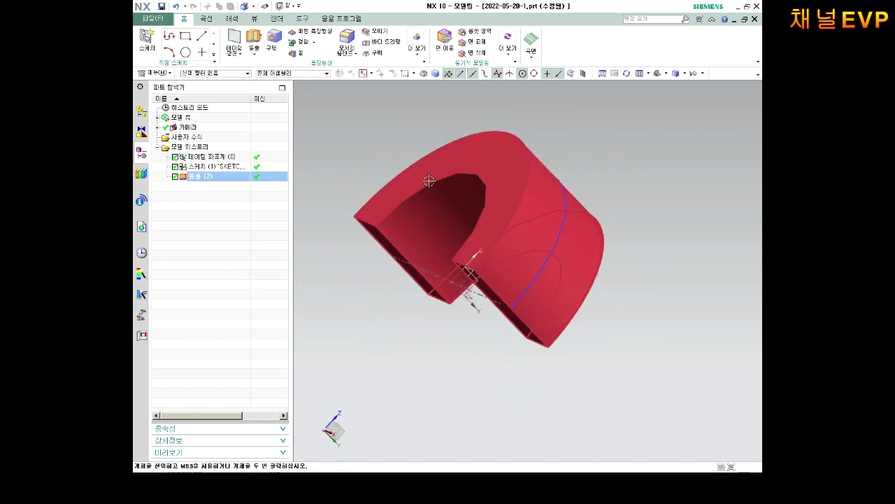
left_click(231, 18)
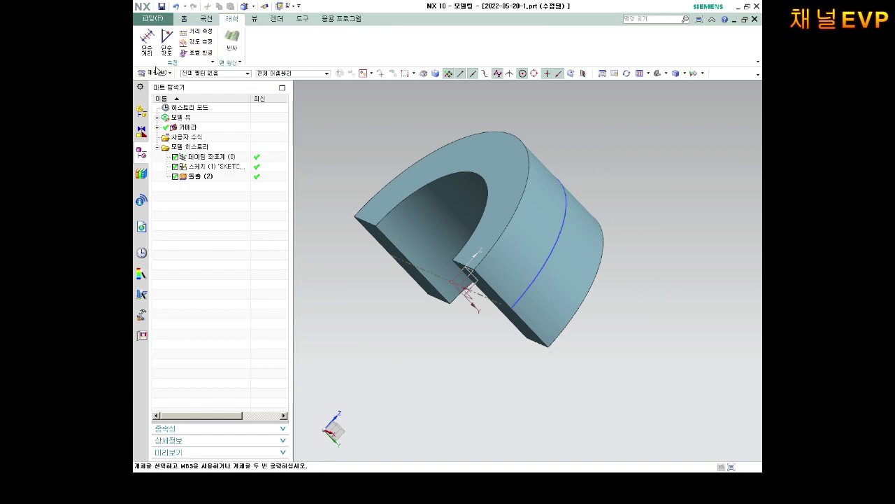
Step: Run a Local Radius analysis at two points on the inner face, showing a -16 mm minimum radius
left_click(196, 52)
left_click(455, 181)
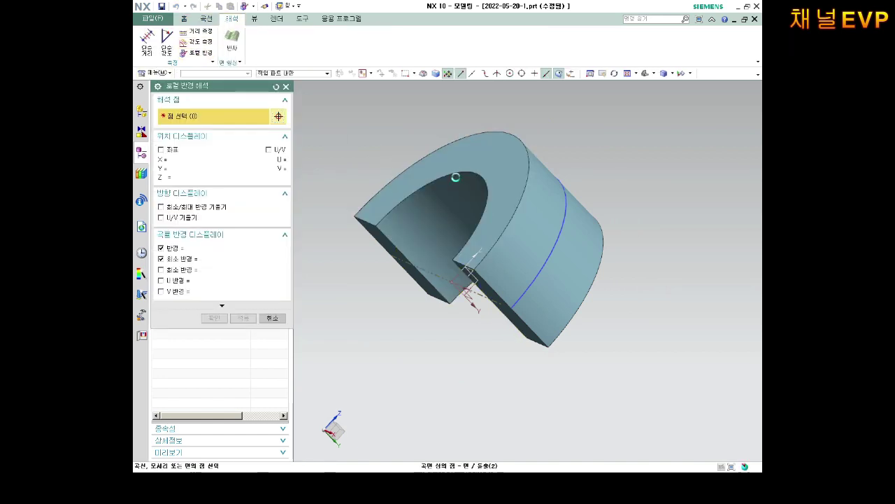
mouse_move(411, 234)
middle_mouse_down()
mouse_move(437, 231)
mouse_move(417, 171)
middle_mouse_up()
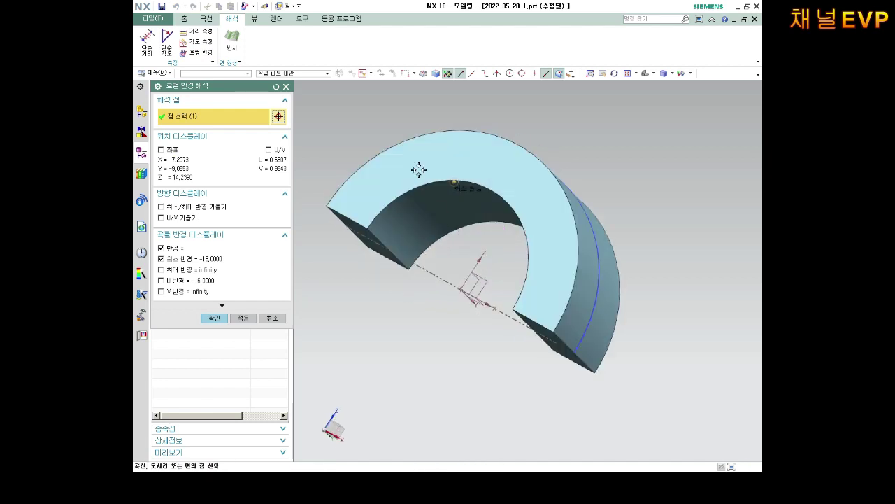
scroll(402, 201, "up", 3)
left_click(402, 200)
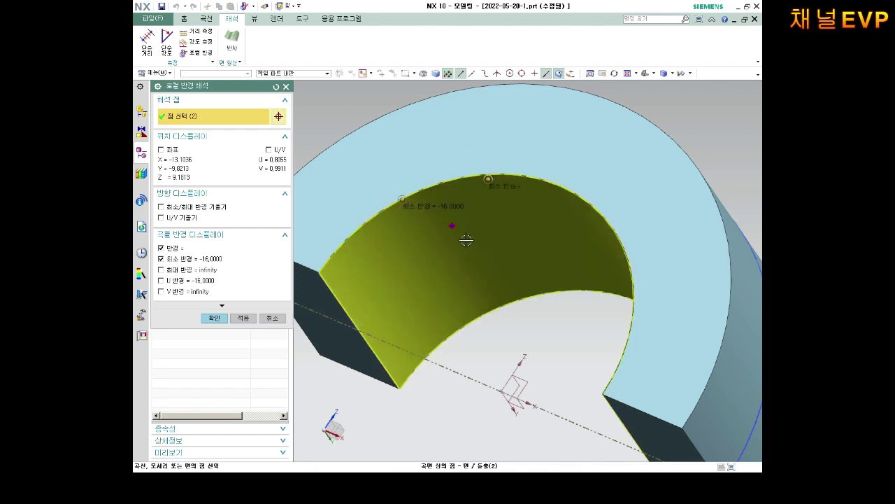
scroll(517, 205, "down", 5)
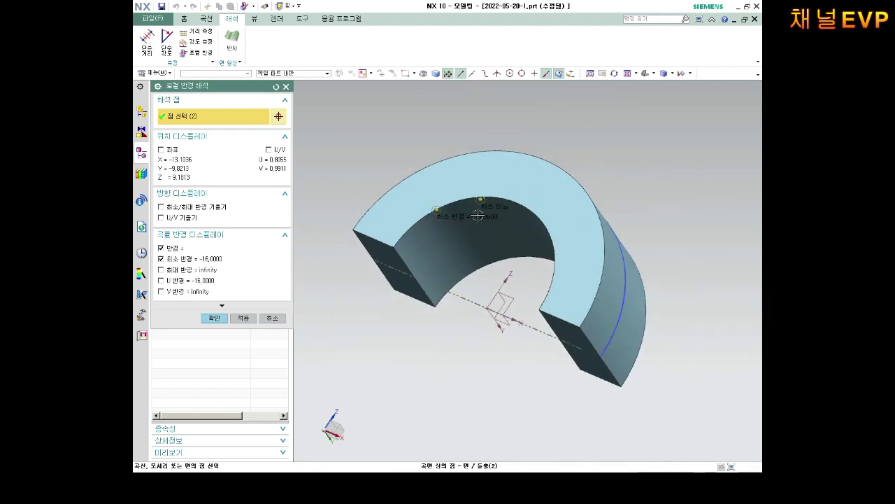
middle_click_drag(480, 205, 515, 246)
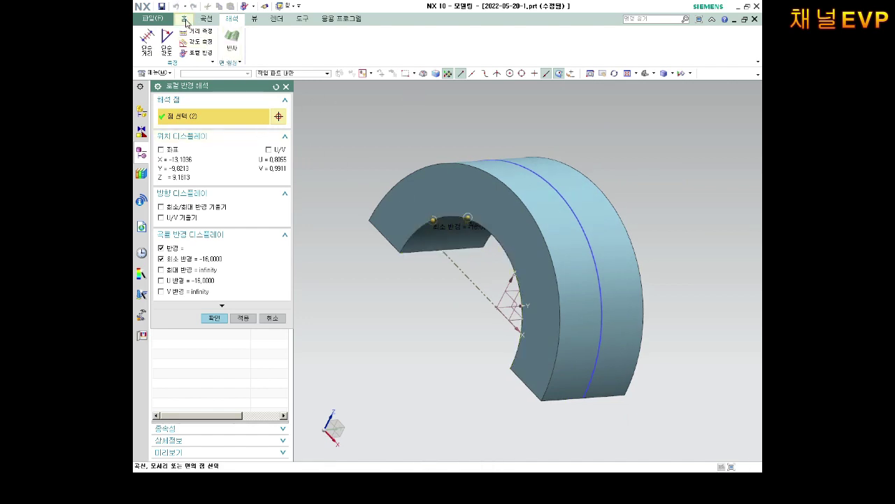
left_click(186, 20)
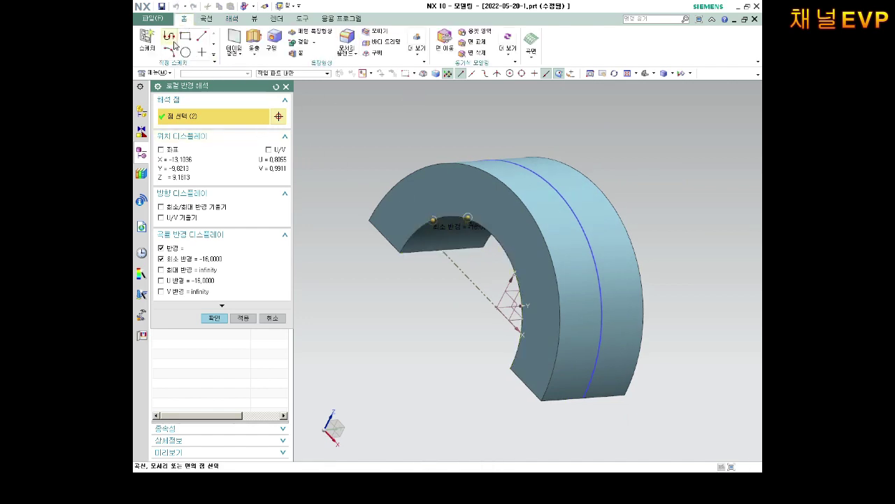
Step: Create a new Model part named 2022-05-20-2
left_click(154, 22)
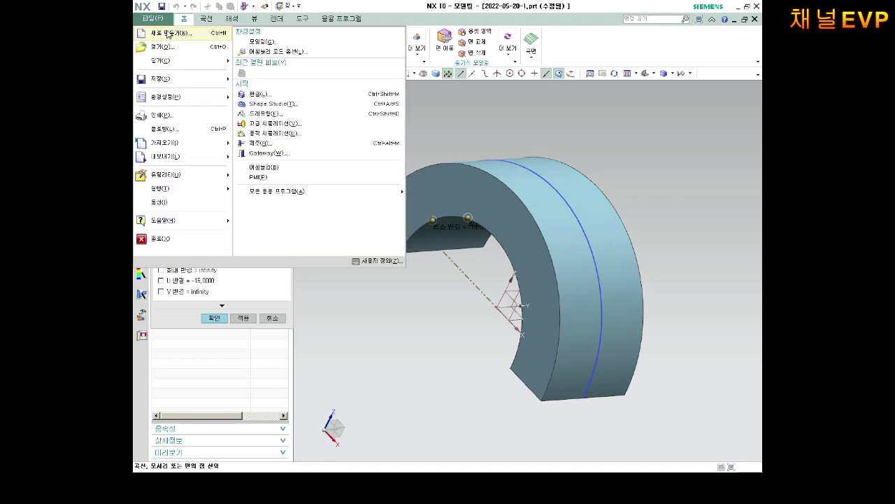
left_click(168, 32)
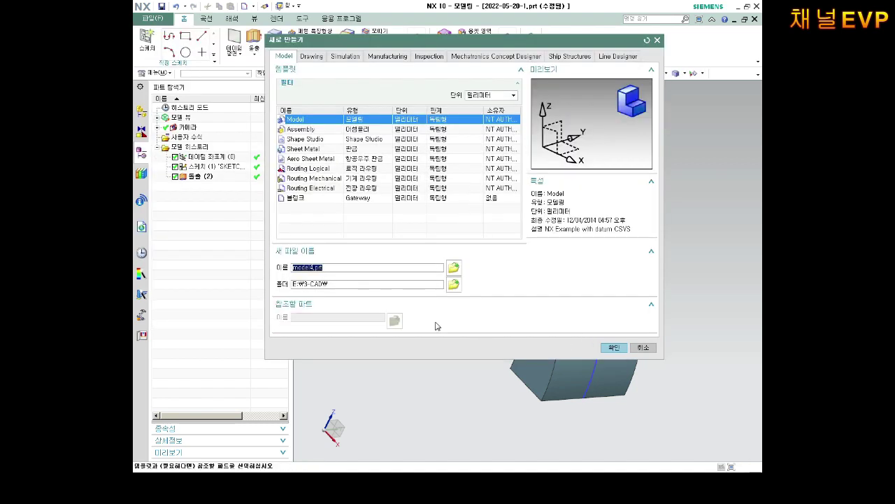
type("2022-05-20-2")
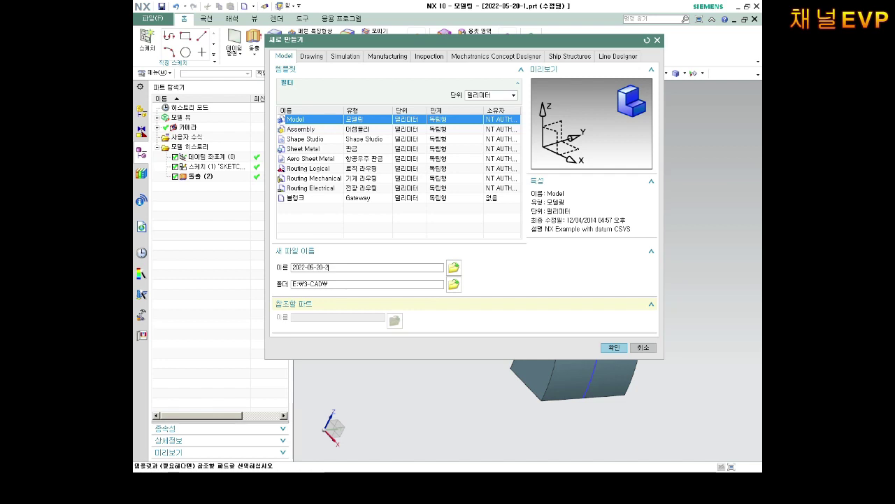
key("Return")
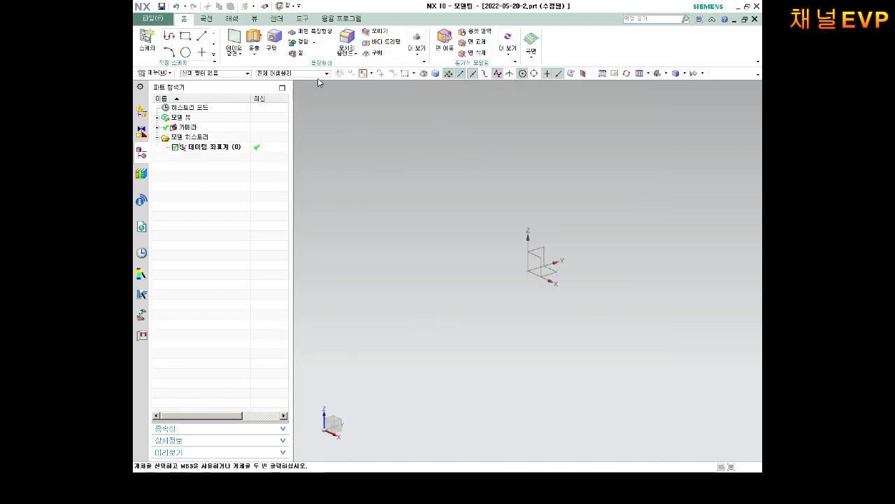
Step: Start a sketch on the datum plane with an origin-centred circle and its diameter dimension
left_click(146, 41)
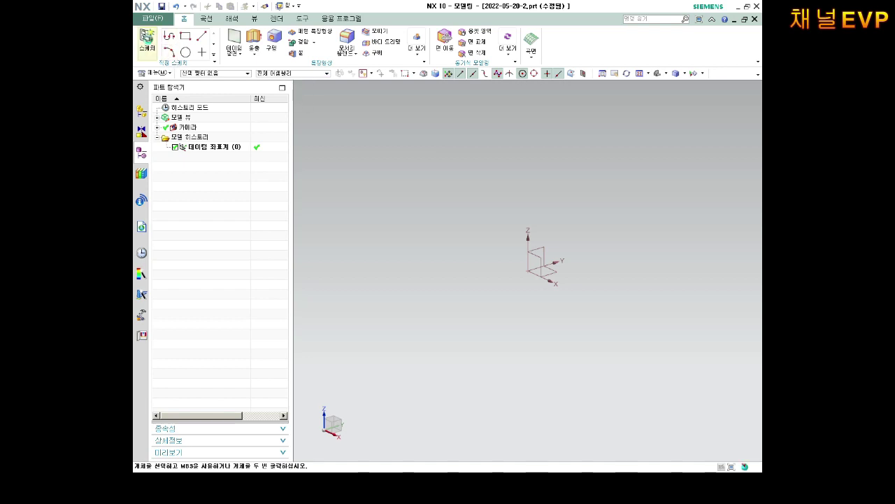
left_click(542, 262)
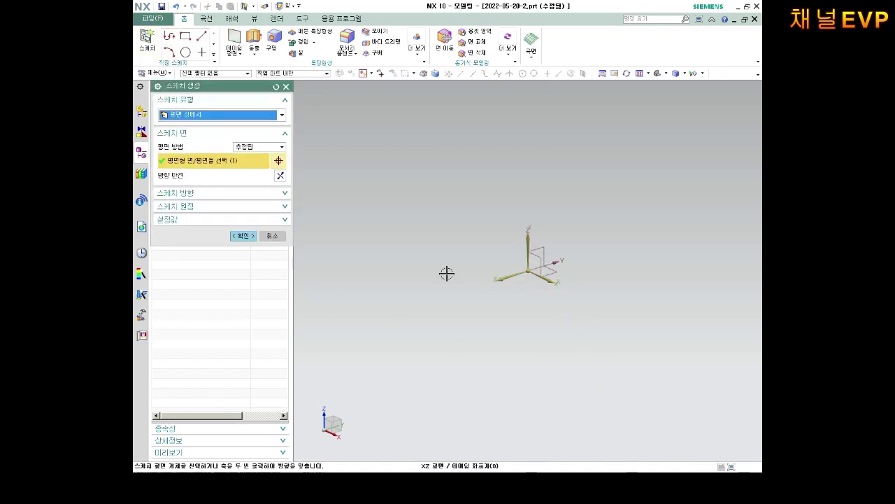
left_click(243, 235)
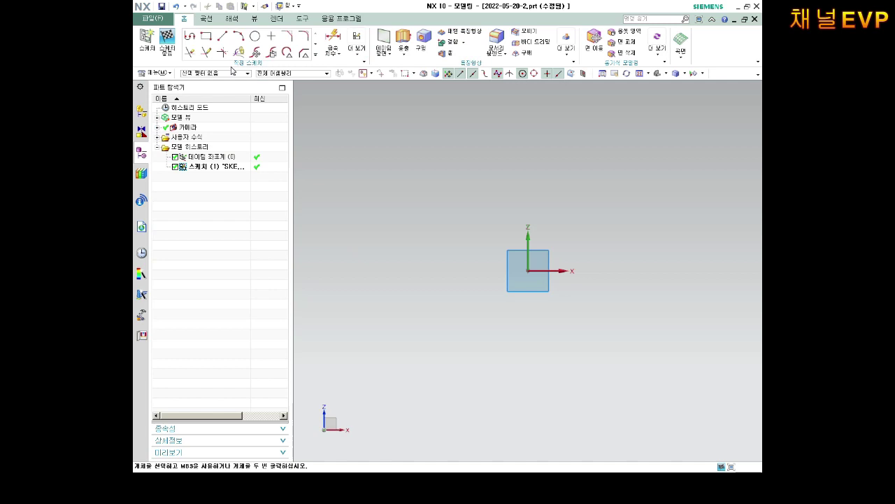
left_click(255, 36)
left_click(528, 271)
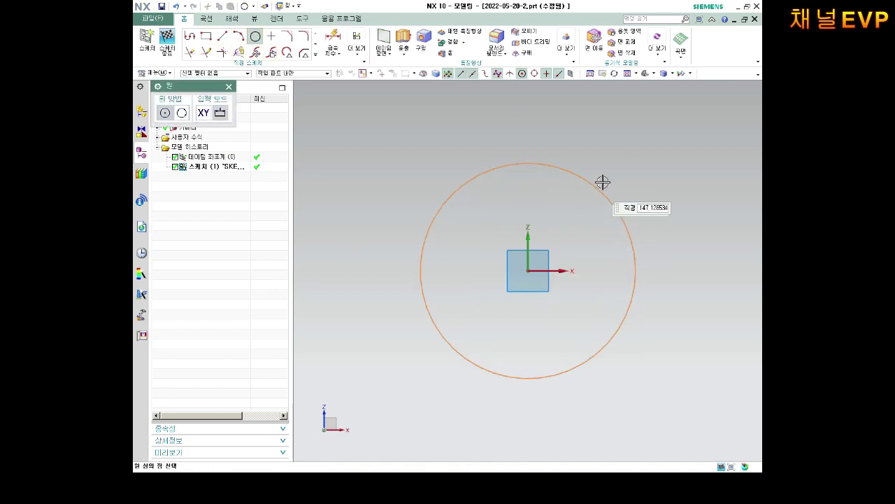
left_click(616, 177)
key("Escape")
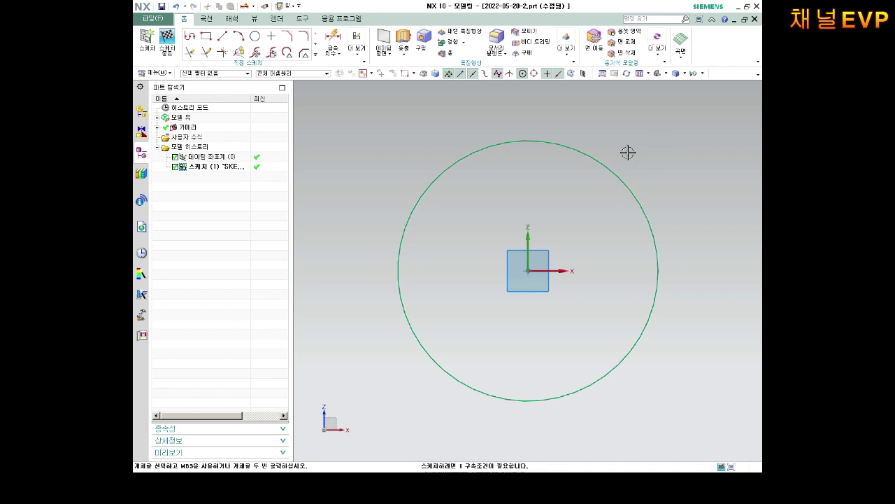
key("d")
left_click(610, 176)
left_click(646, 137)
type("50")
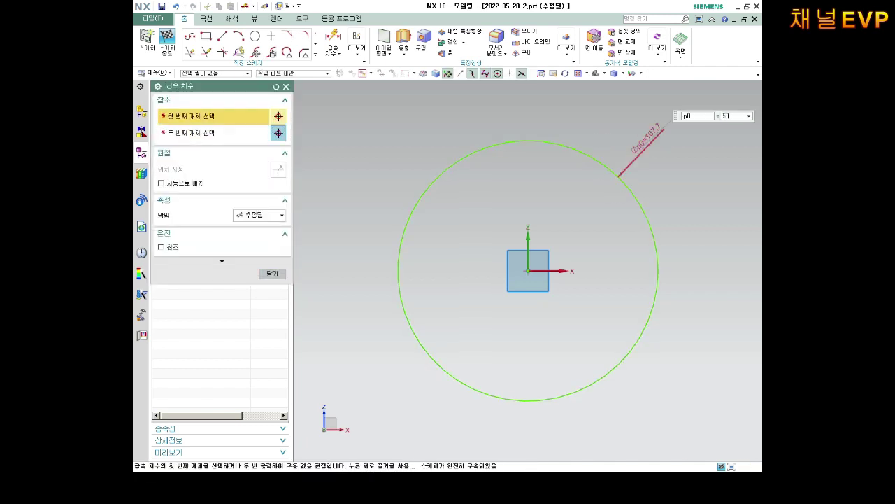
key("Return")
Step: Draw a horizontal line between the circle's left and right quadrants and make it a reference line
left_click(222, 35)
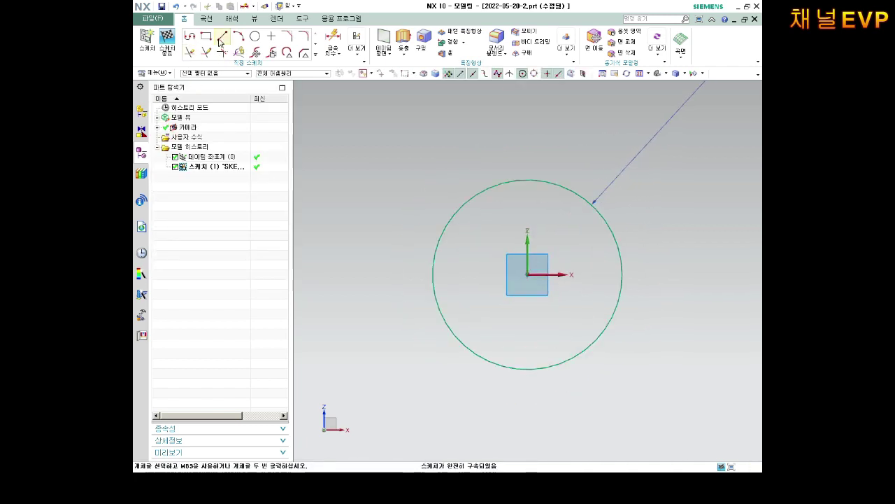
left_click(433, 274)
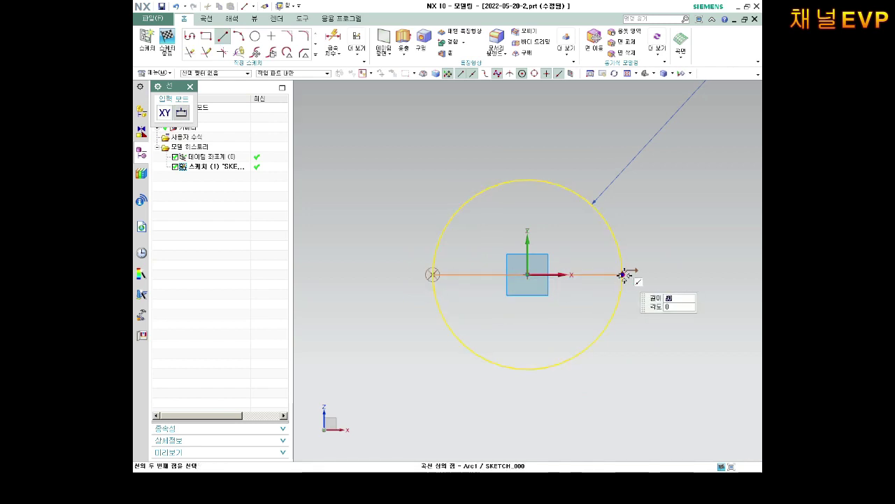
left_click(622, 274)
key("Escape")
left_click(589, 274)
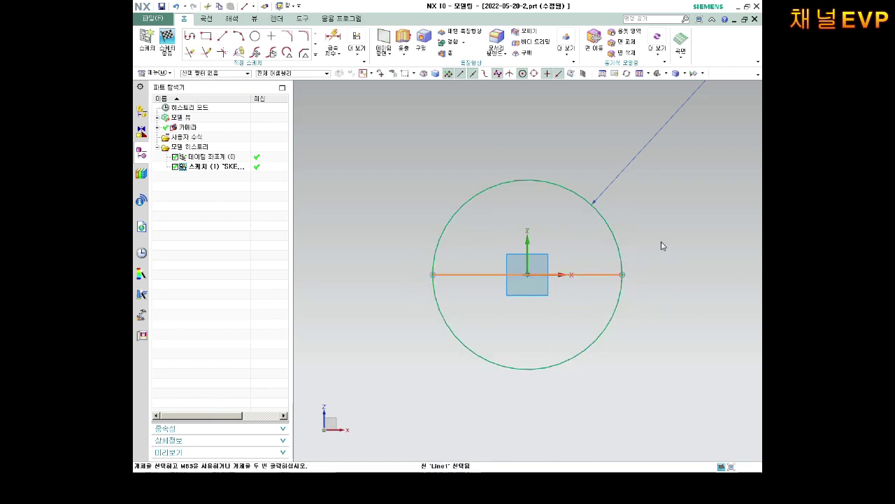
key("ctrl+alt+f")
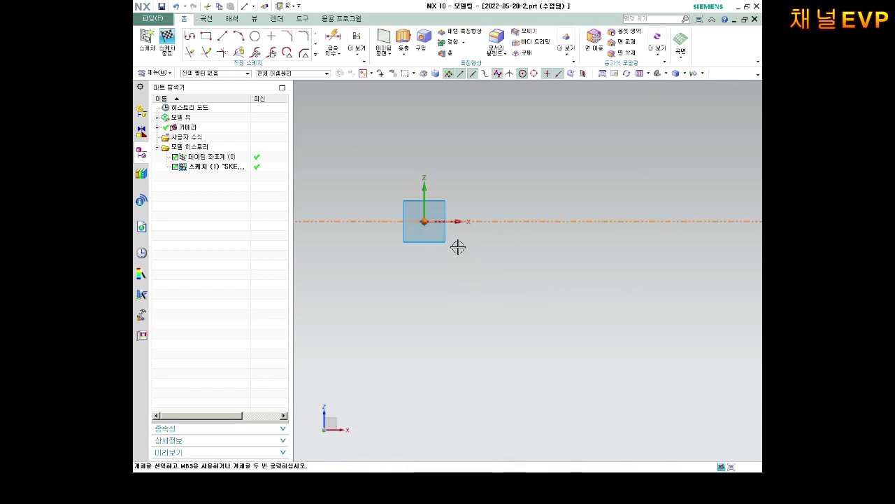
double_click(448, 214)
scroll(423, 203, "down", 1)
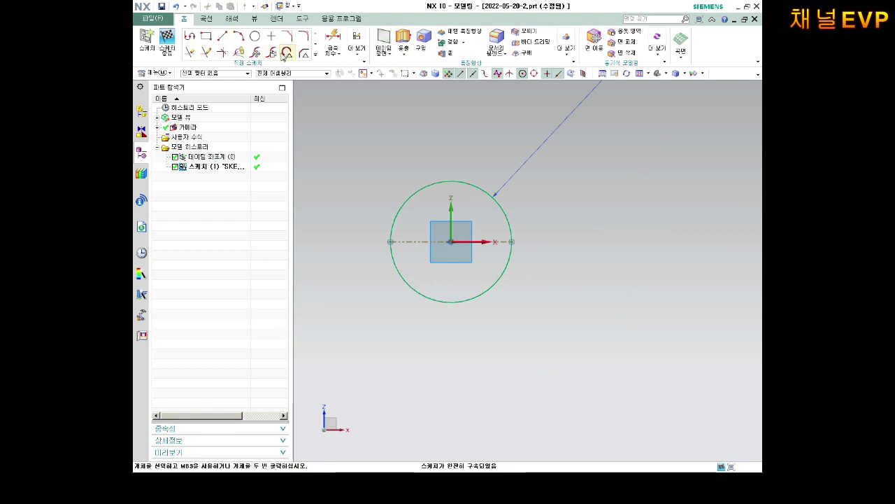
Step: Trim away the circle's lower half, then try an arc offset and cancel it
left_click(206, 53)
left_click(489, 286)
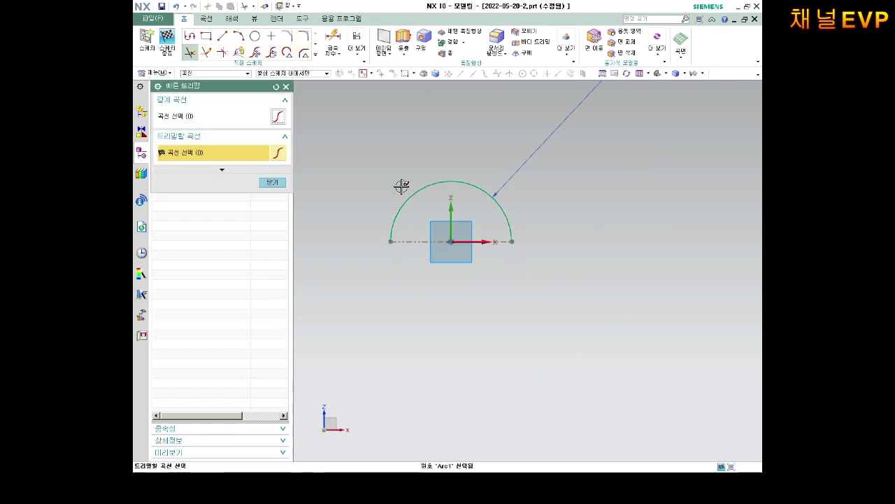
scroll(402, 186, "down", 3)
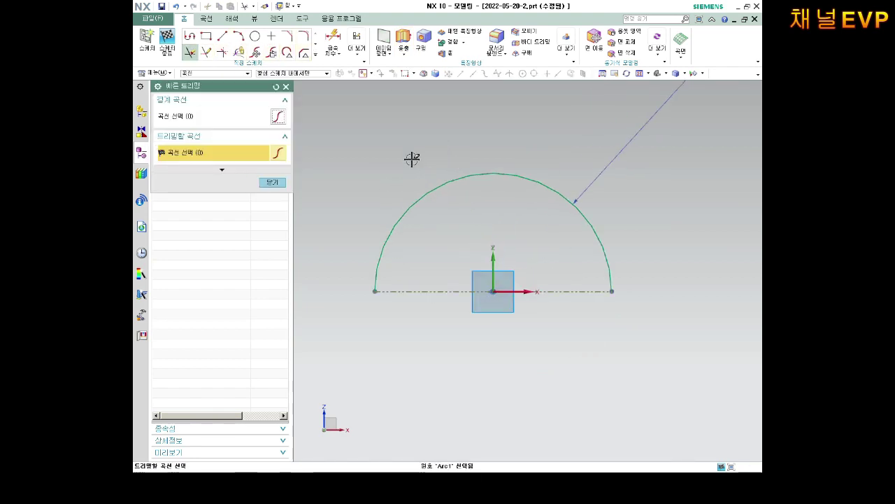
left_click(316, 55)
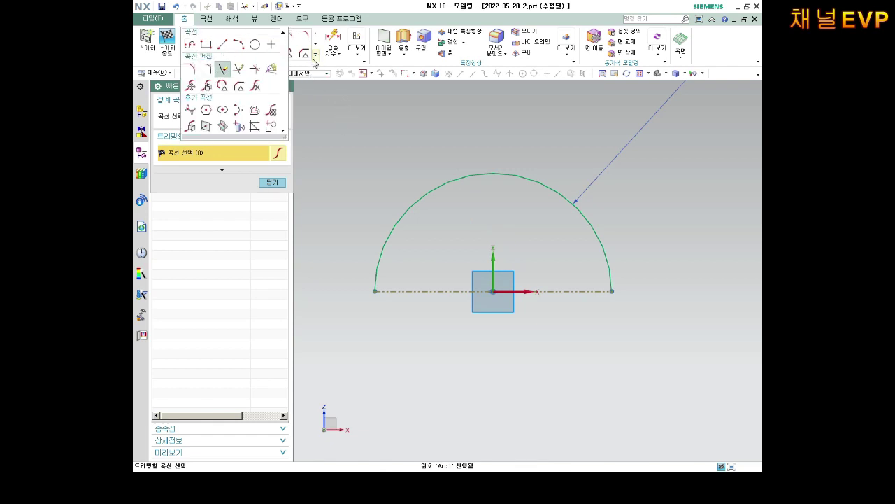
left_click(255, 112)
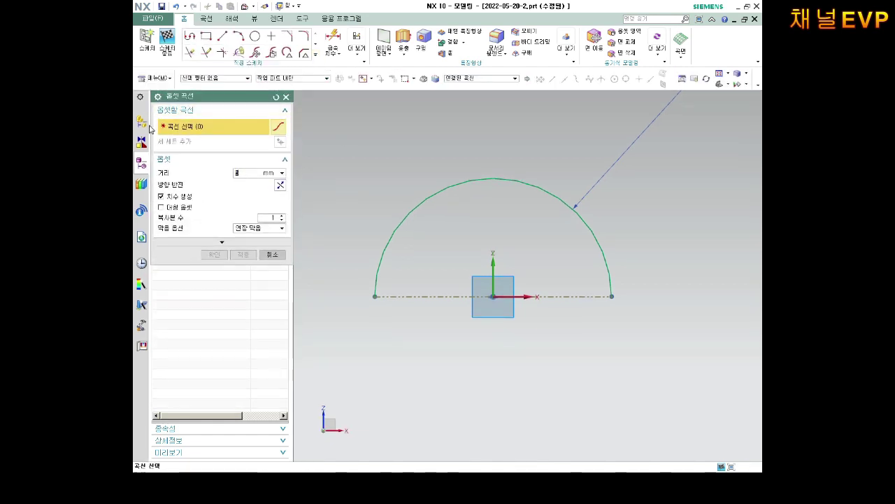
left_click(496, 179)
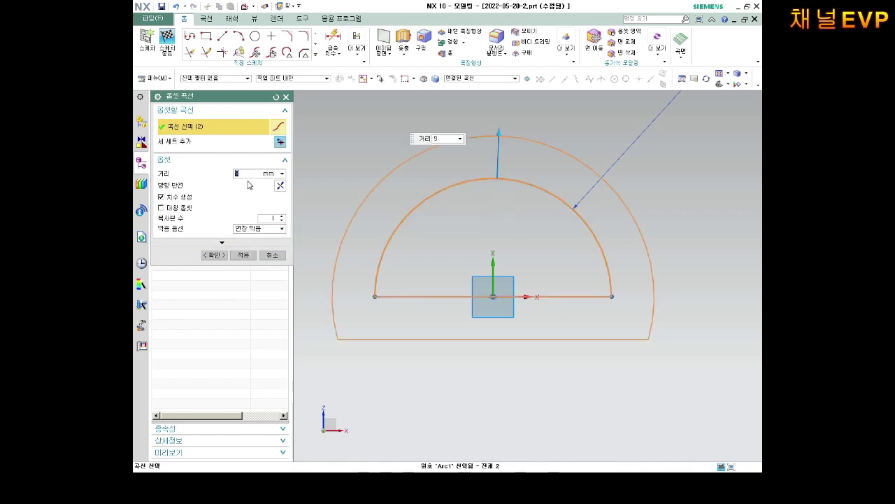
left_click(279, 186)
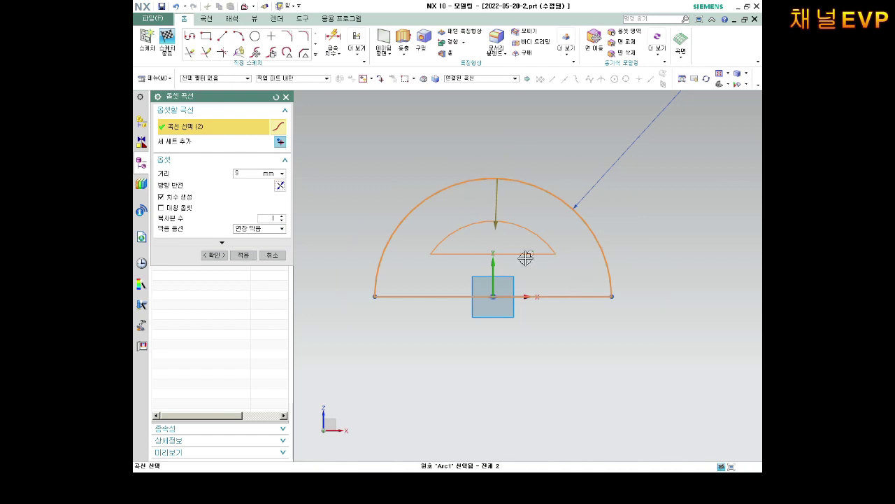
key("Escape")
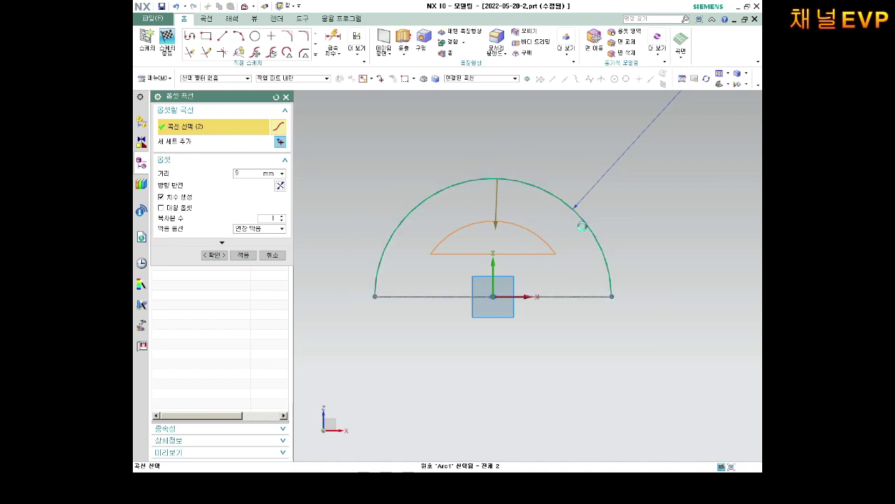
key("Escape")
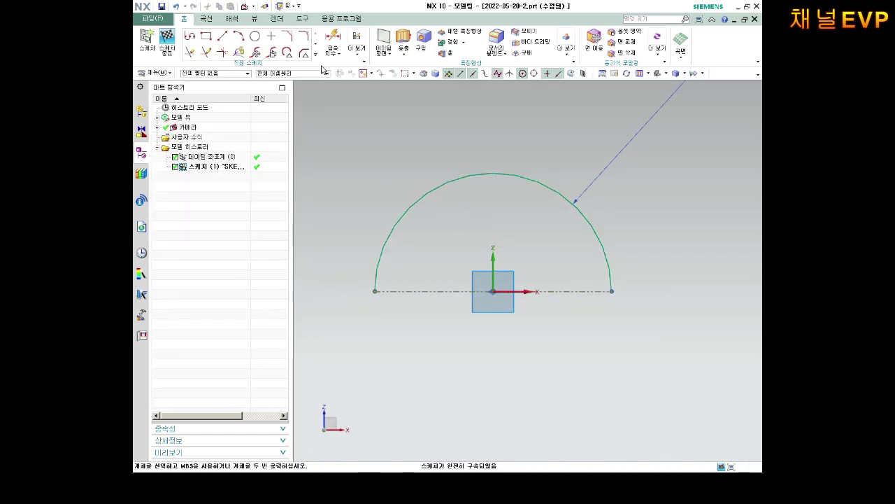
Step: Offset the single arc by 9 mm with reversed direction using the Single Curve rule
left_click(315, 56)
left_click(255, 115)
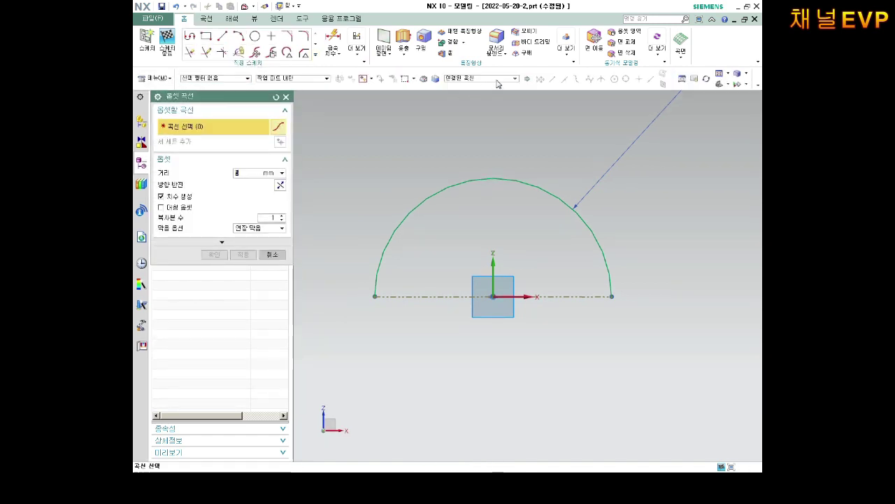
left_click(477, 81)
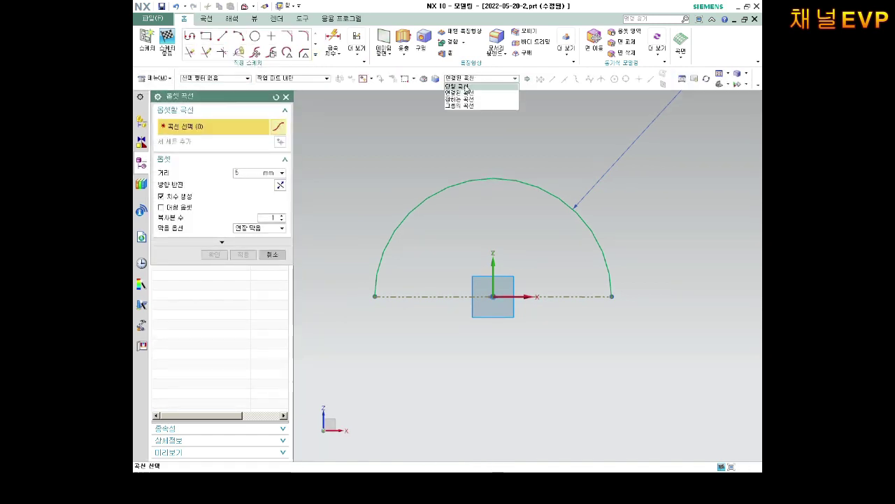
left_click(467, 87)
left_click(454, 180)
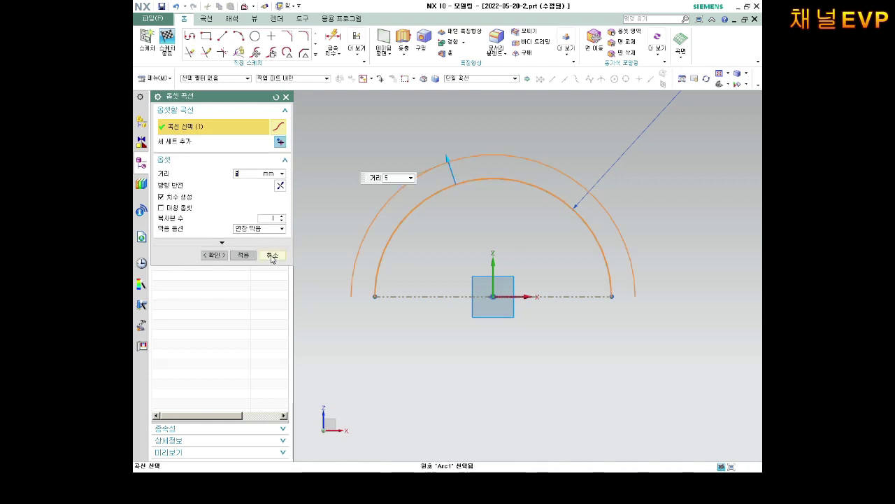
type("9")
key("Return")
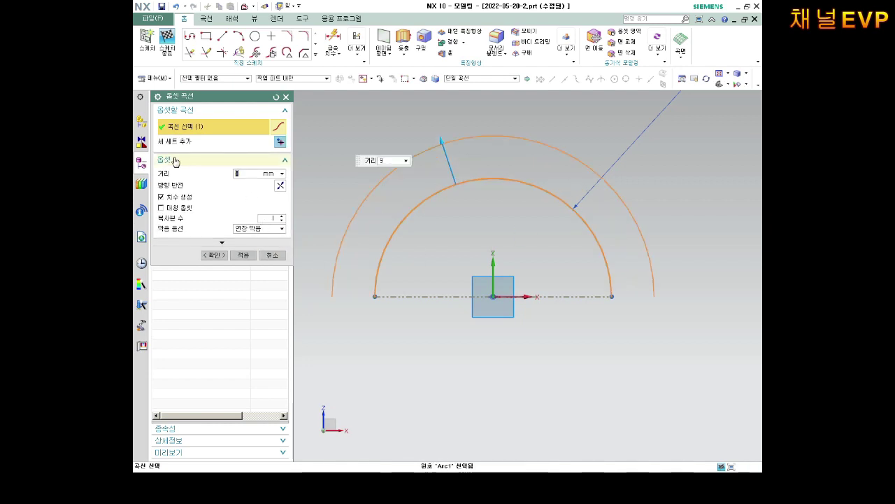
left_click(279, 185)
left_click(214, 256)
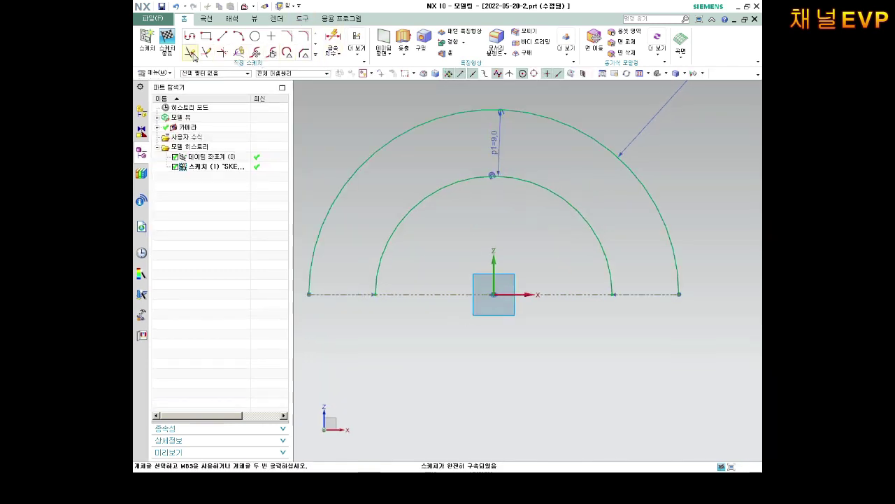
Step: Trim out the baseline segment between the two arcs
left_click(189, 52)
left_click(425, 292)
middle_click(434, 336)
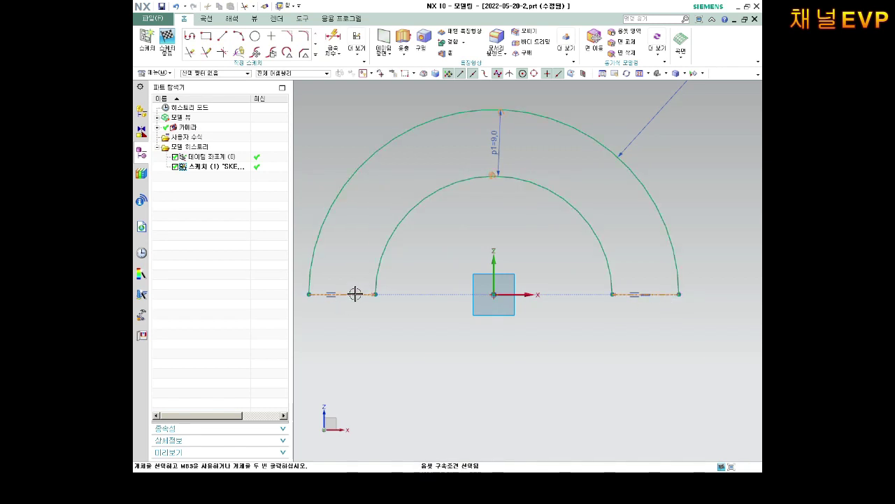
middle_click_drag(410, 293, 424, 300)
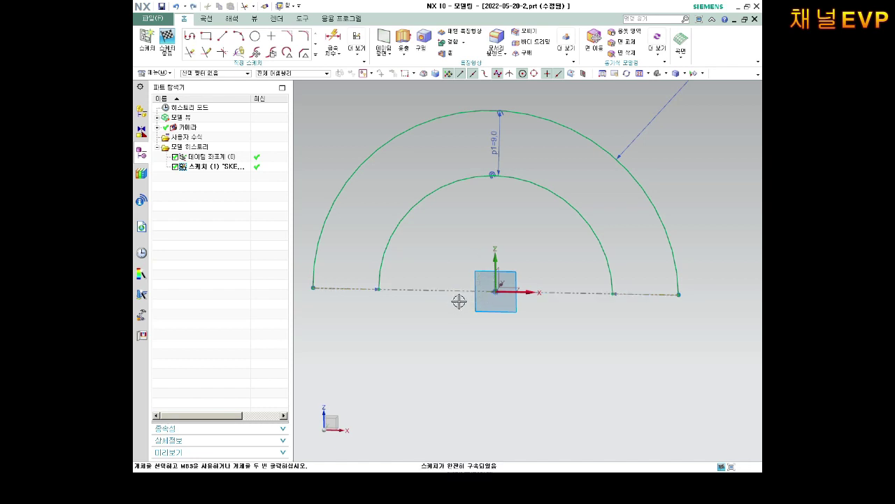
Step: Draw short lines joining the inner and outer arc ends on the left and right sides
left_click(222, 35)
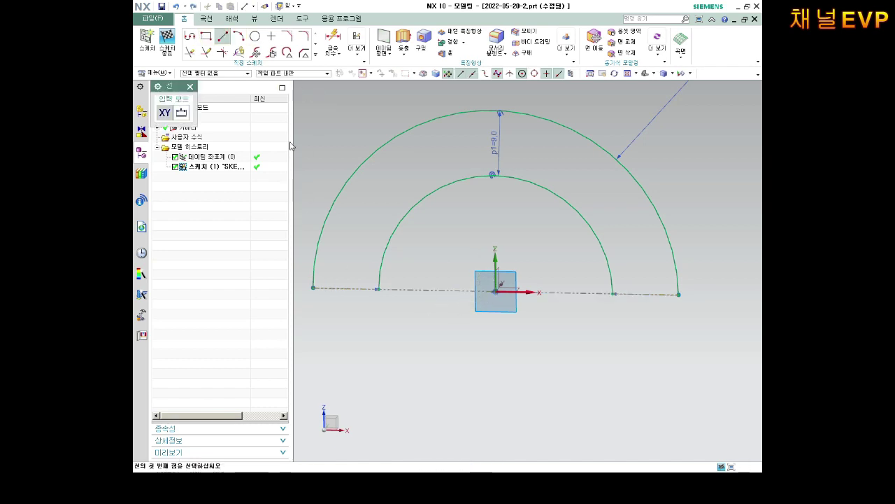
left_click(312, 289)
left_click(378, 288)
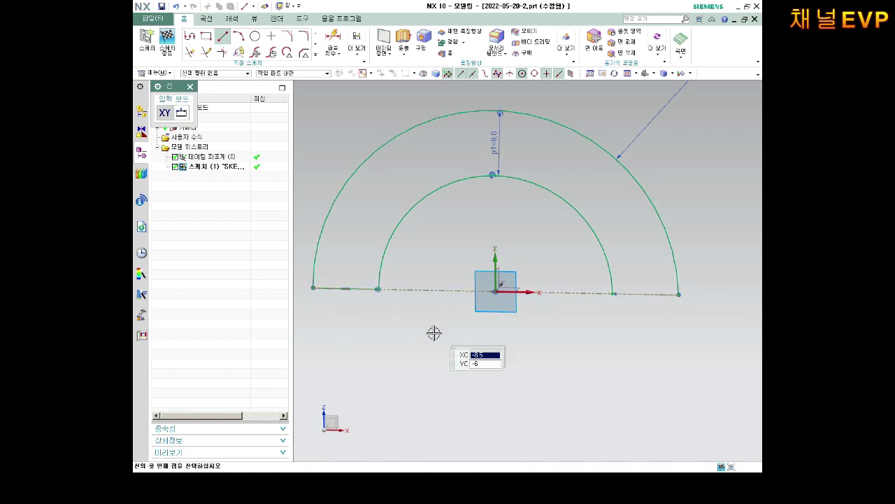
key("Escape")
left_click(222, 36)
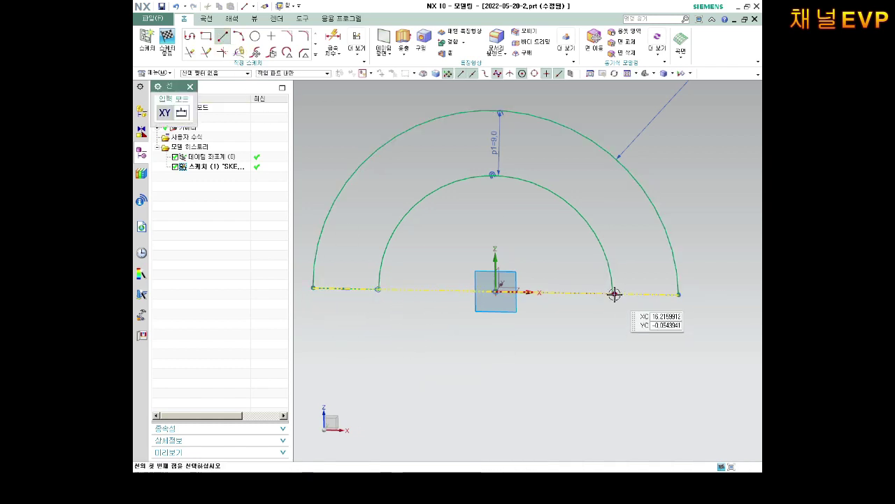
scroll(609, 294, "up", 5)
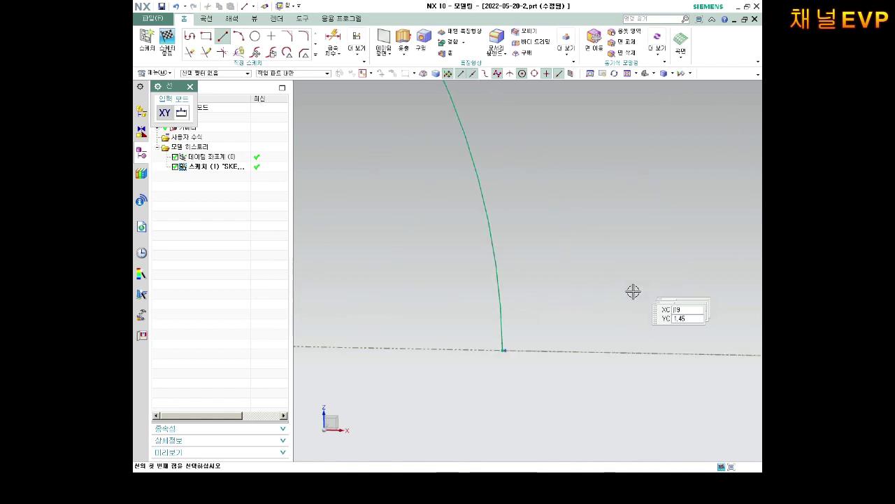
left_click(501, 351)
scroll(503, 350, "down", 3)
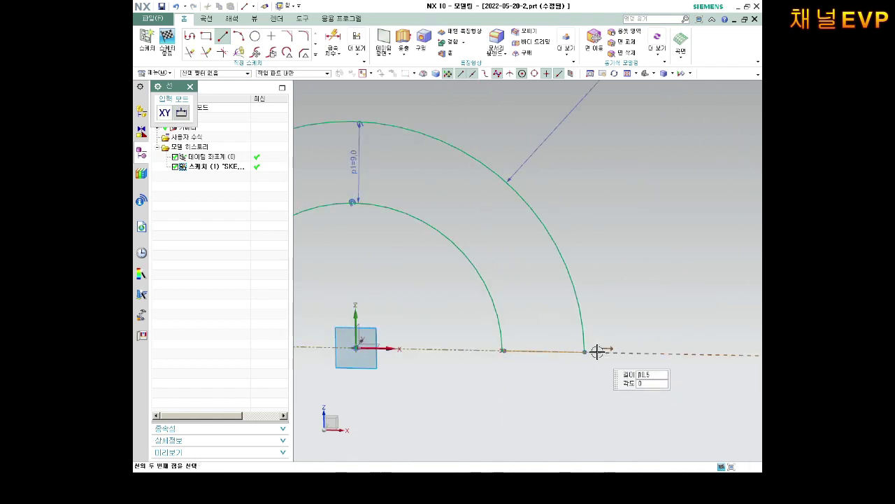
left_click(584, 352)
key("Escape")
Step: Finish the half-ring sketch
scroll(457, 357, "down", 3)
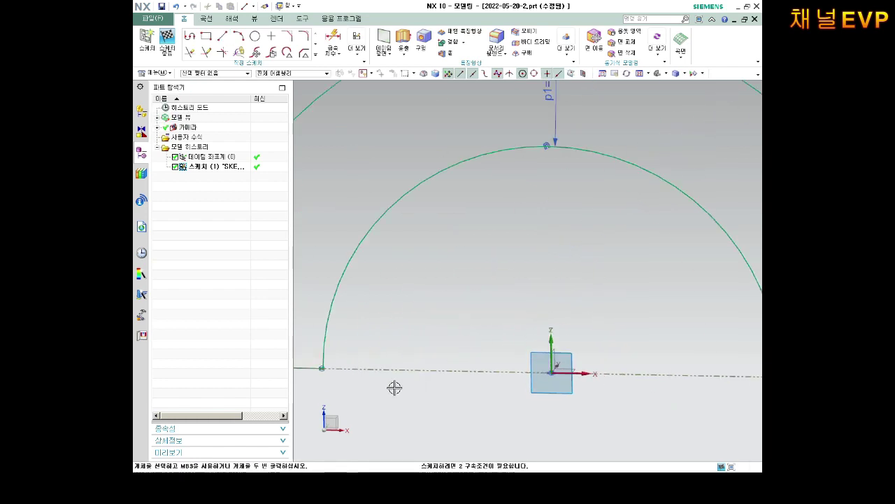
scroll(394, 385, "up", 3)
mouse_move(461, 319)
middle_mouse_down()
mouse_move(513, 286)
mouse_move(475, 314)
mouse_move(427, 286)
middle_mouse_up()
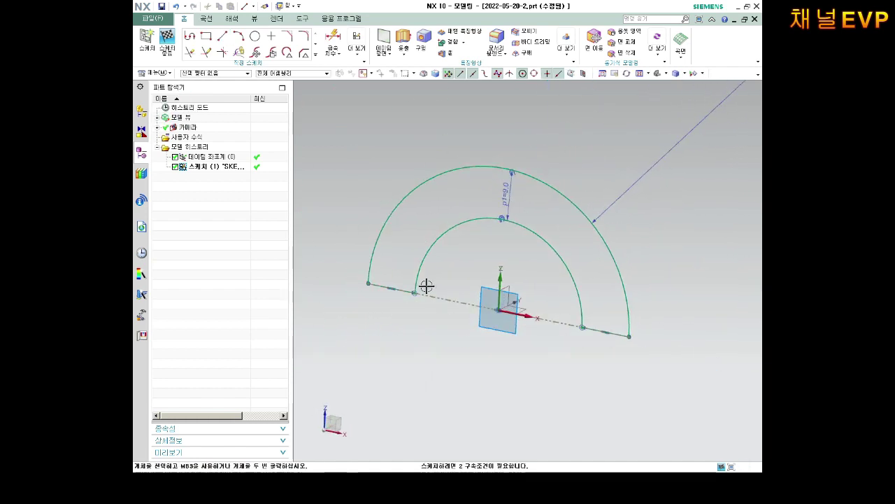
left_click(166, 38)
left_click(263, 41)
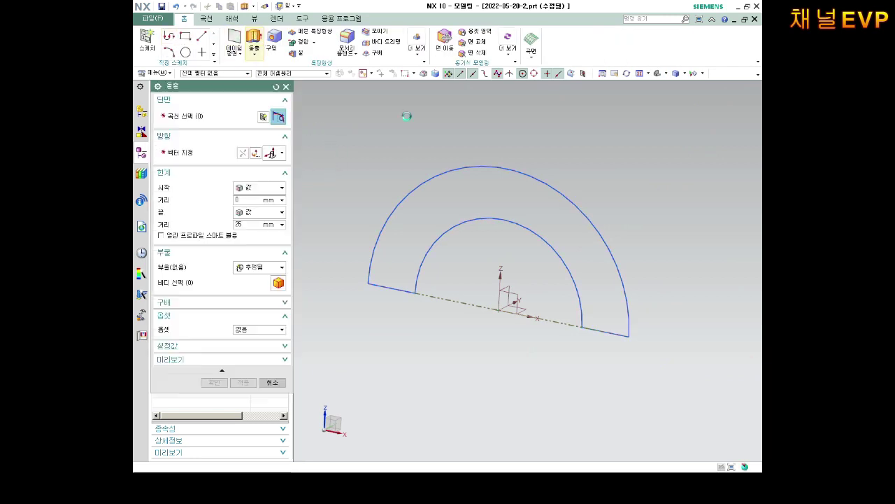
left_click(502, 175)
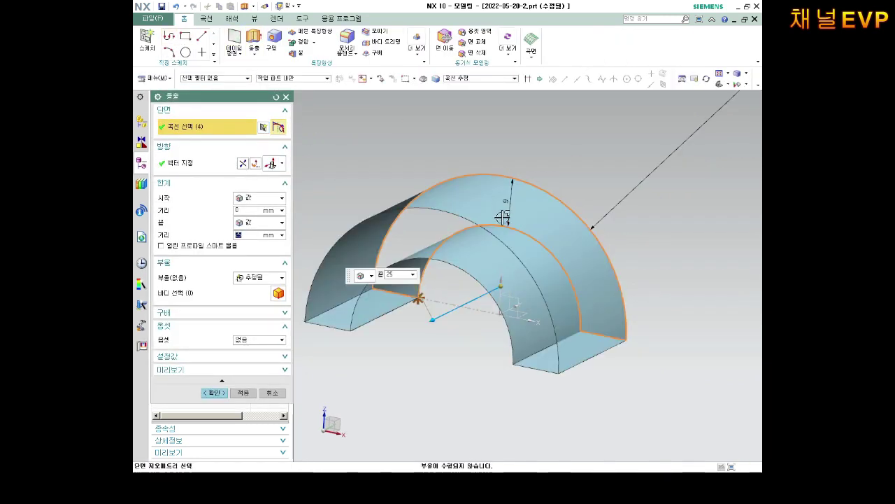
middle_click_drag(501, 201, 516, 217)
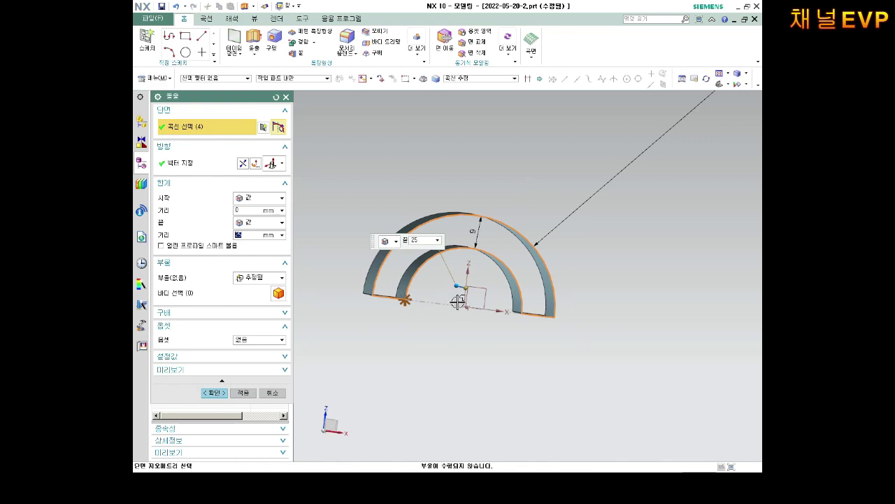
key("Escape")
scroll(407, 291, "down", 3)
scroll(410, 302, "down", 4)
middle_click_drag(410, 302, 420, 314)
Step: Reopen the arch sketch, select the two arc endpoints on the baseline, and finish it
right_click(214, 167)
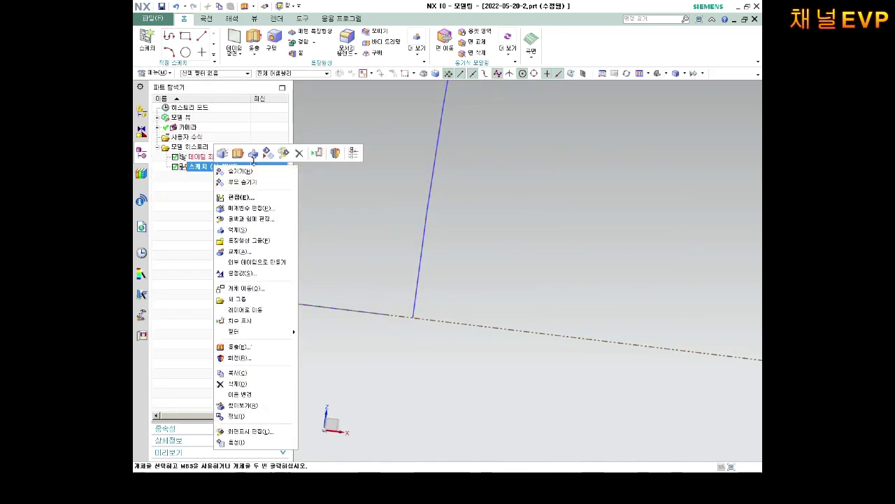
left_click(241, 197)
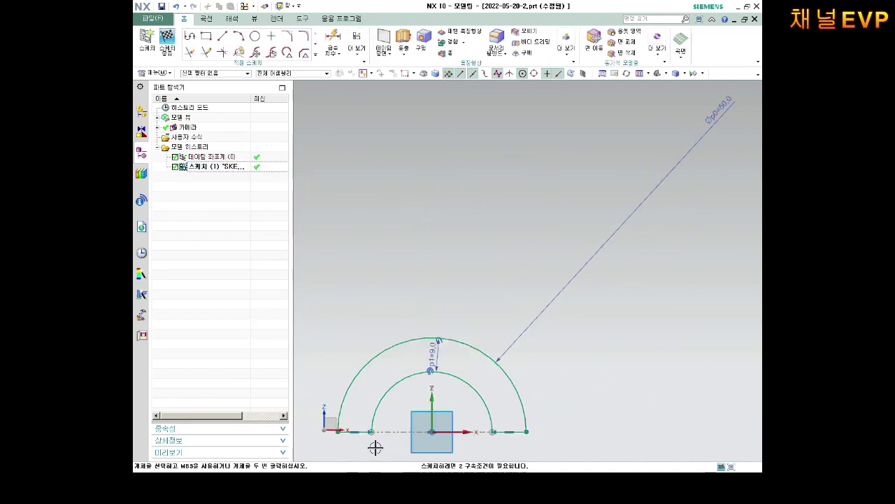
scroll(376, 447, "down", 5)
scroll(360, 410, "down", 3)
scroll(412, 400, "down", 3)
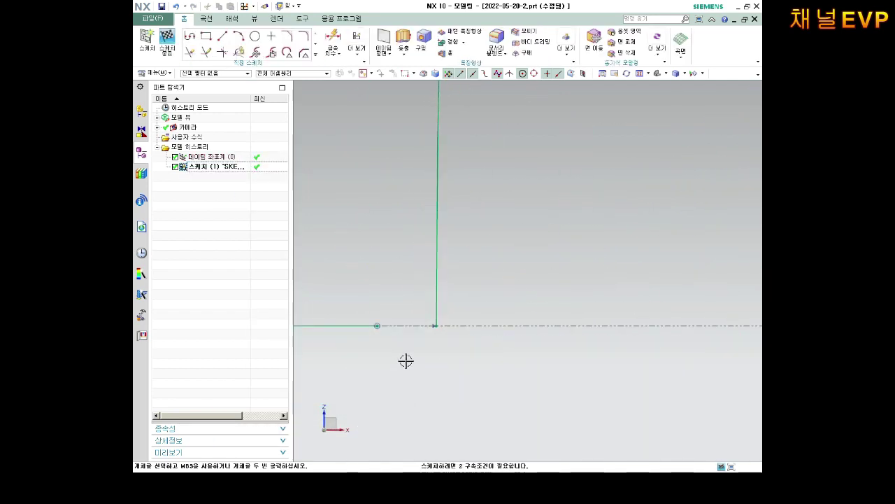
left_click(378, 326)
left_click(435, 324)
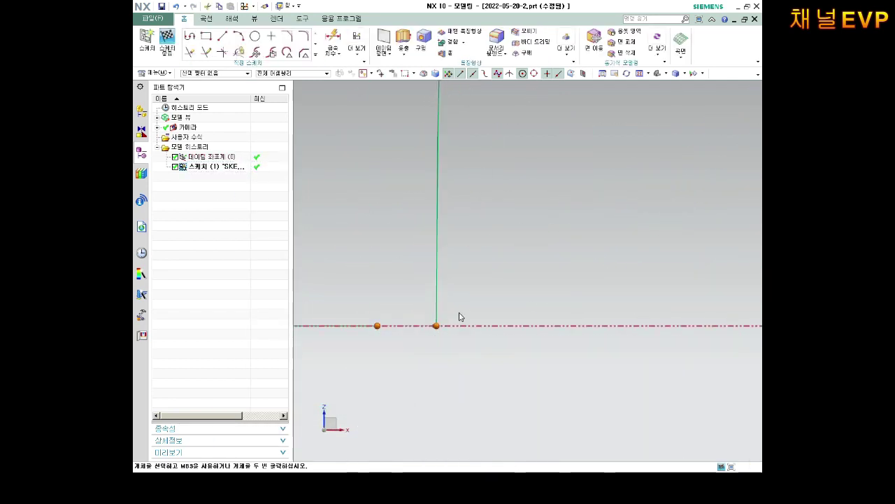
scroll(486, 324, "up", 1)
scroll(493, 335, "up", 3)
scroll(529, 329, "up", 5)
middle_click_drag(530, 330, 584, 343)
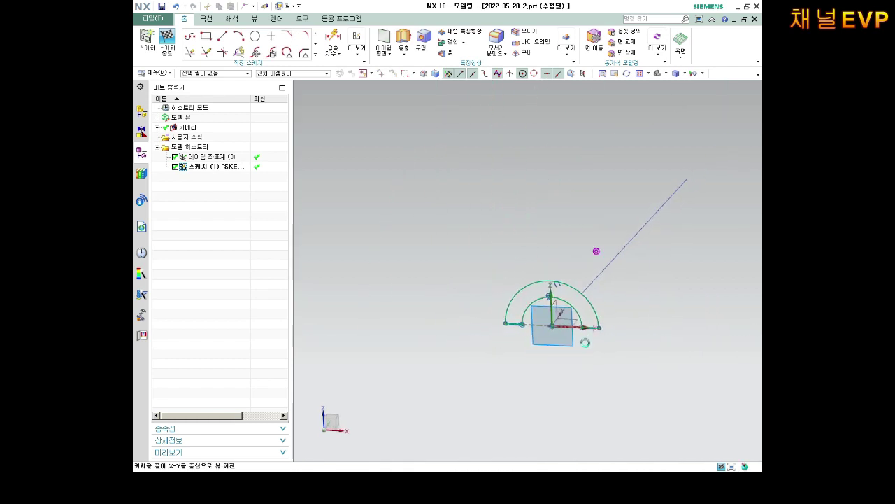
scroll(584, 343, "down", 3)
left_click(166, 38)
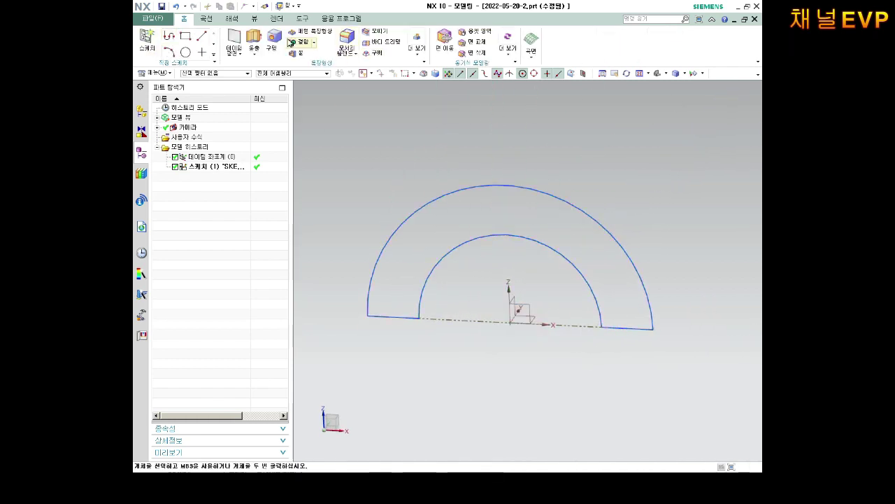
Step: Start an Extrude using the half-ring sketch curves as the section
left_click(253, 42)
left_click(501, 187)
mouse_move(501, 188)
middle_mouse_down()
mouse_move(458, 194)
mouse_move(483, 210)
middle_mouse_up()
Step: Set the Extrude start limit to Symmetric Value at 10 mm and create the solid arch
left_click(250, 199)
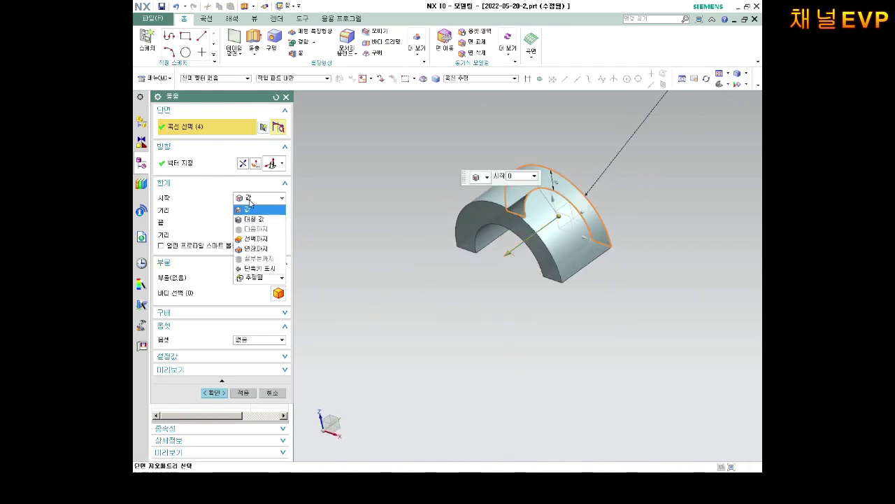
left_click(250, 218)
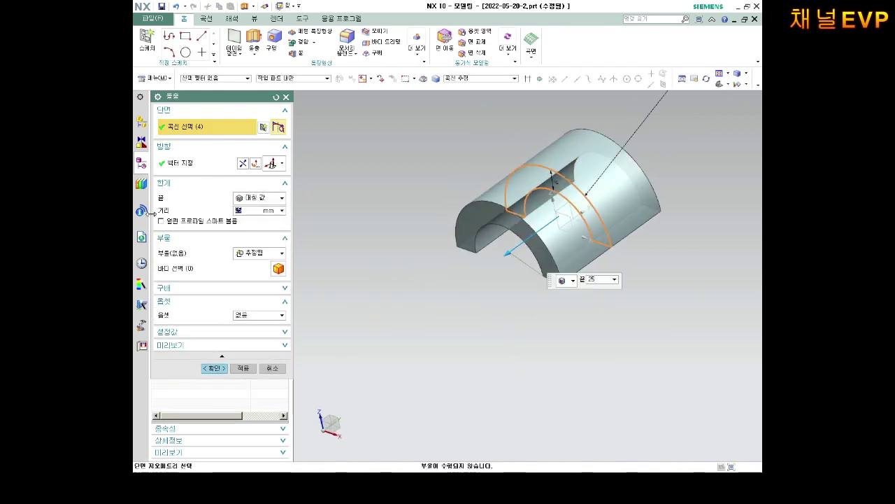
left_click(214, 368)
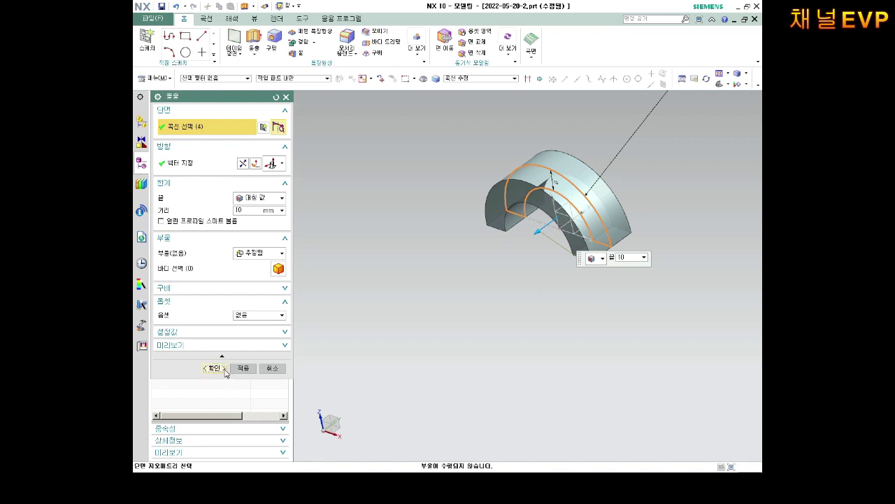
mouse_move(562, 130)
middle_mouse_down()
mouse_move(587, 239)
mouse_move(470, 231)
middle_mouse_up()
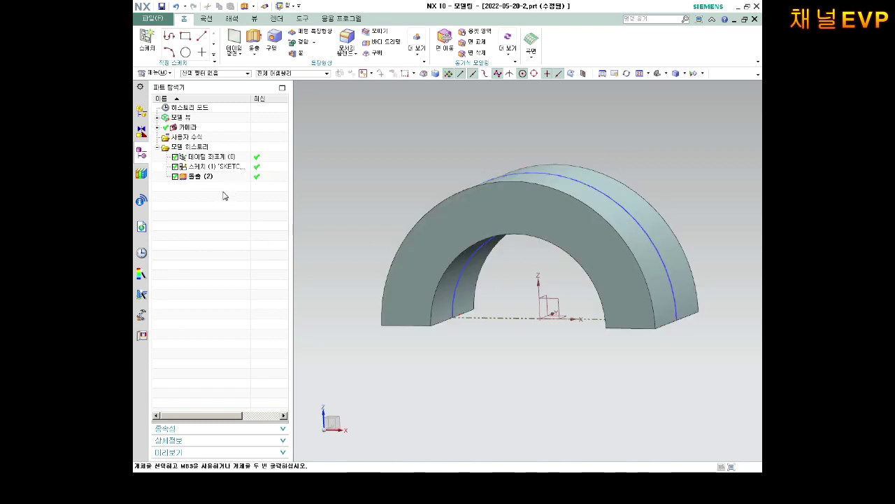
Step: Hide Sketch (1) and begin a new sketch from the trimetric view
right_click(202, 166)
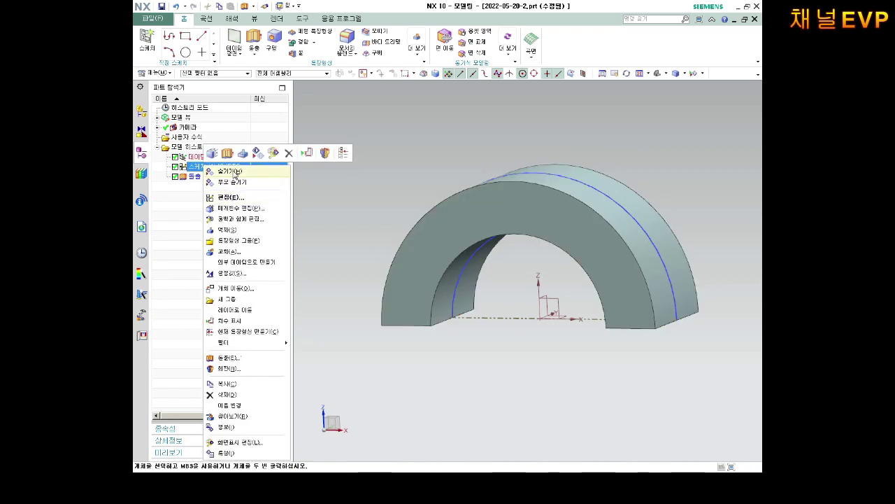
left_click(234, 172)
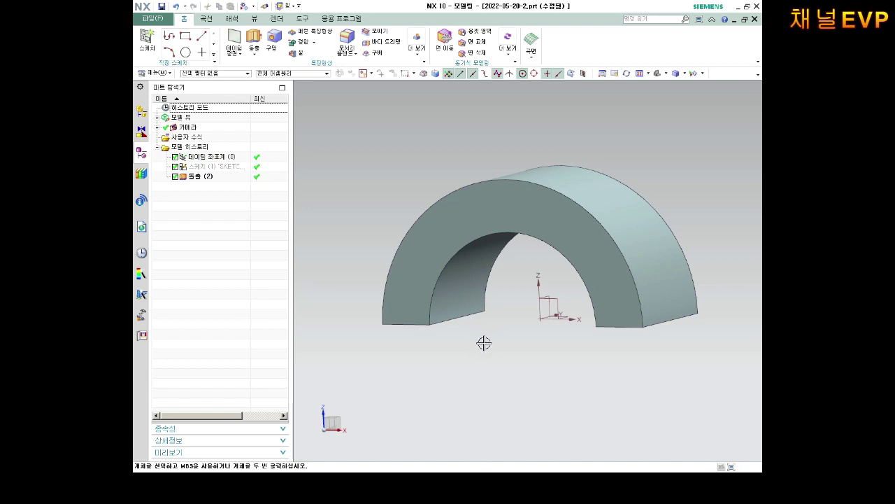
scroll(493, 312, "up", 1)
scroll(483, 301, "down", 2)
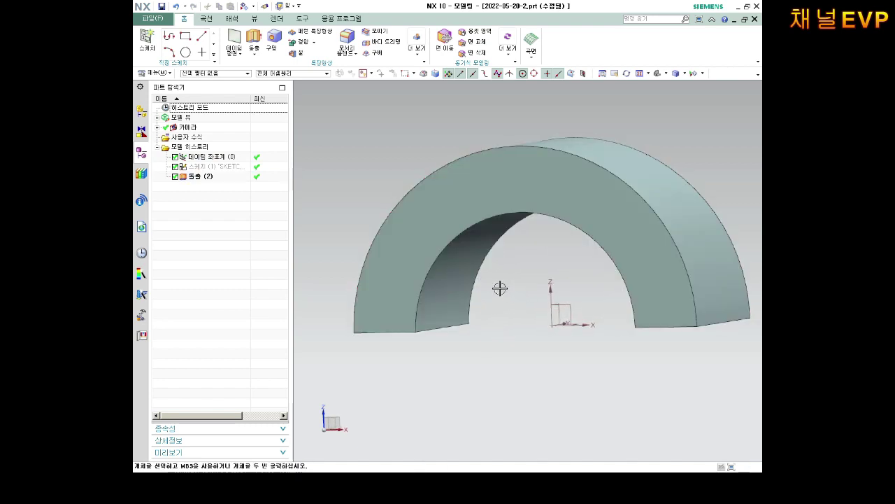
key("Home")
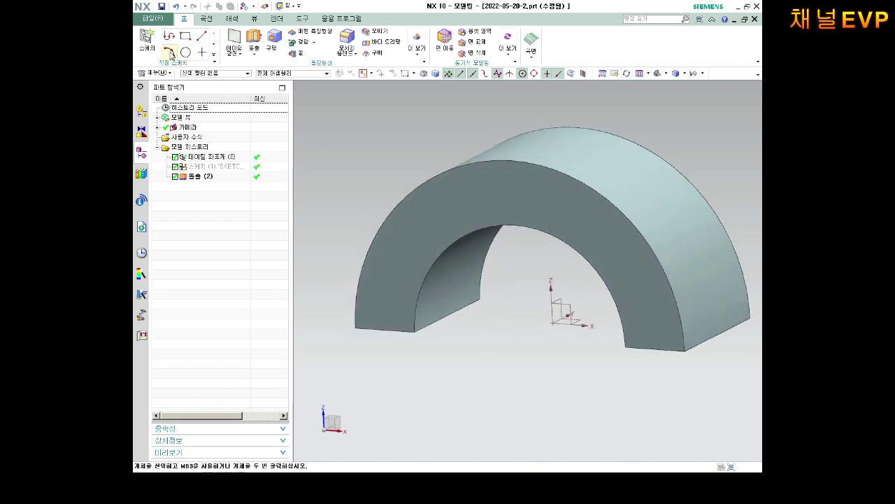
left_click(146, 41)
Step: Place the new sketch on the arch's front face and show the full curve gallery
left_click(475, 211)
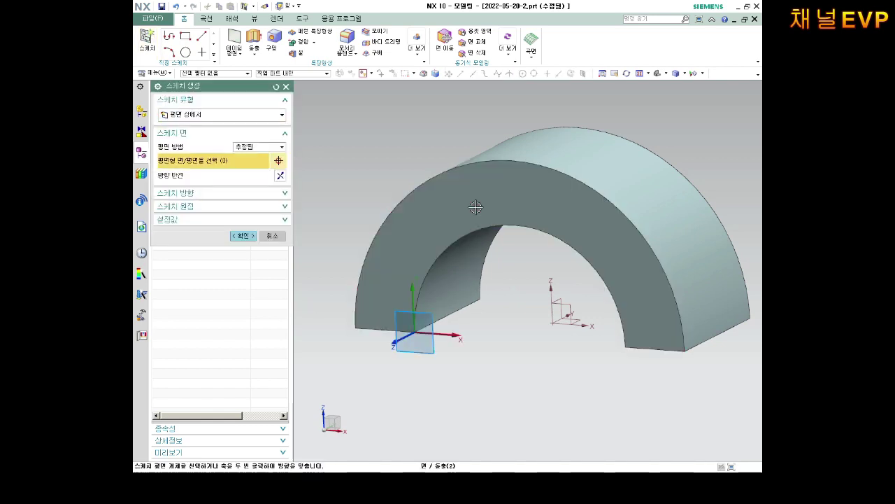
left_click(242, 236)
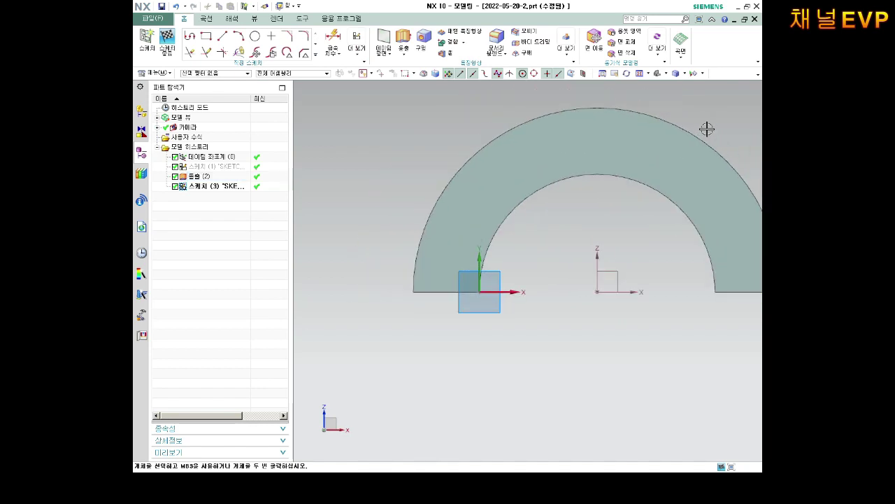
left_click(315, 55)
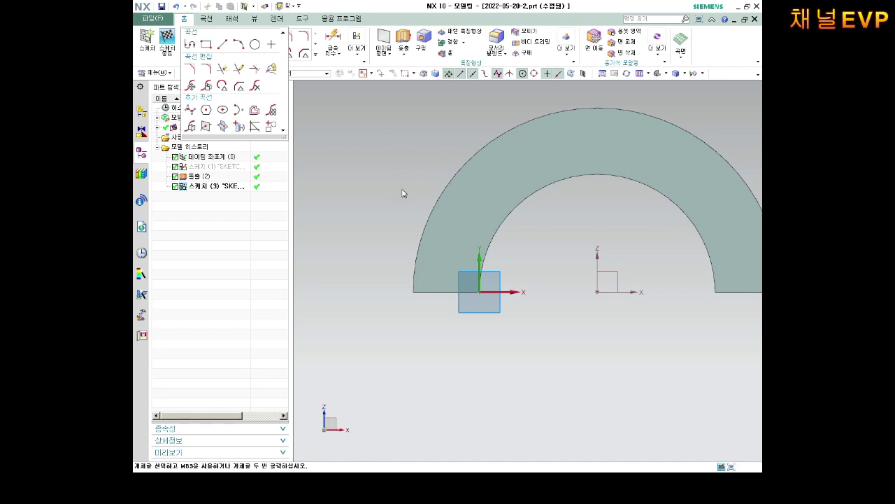
Step: Project the arch's inner arc edge into Sketch (3) as a curve
left_click(342, 158)
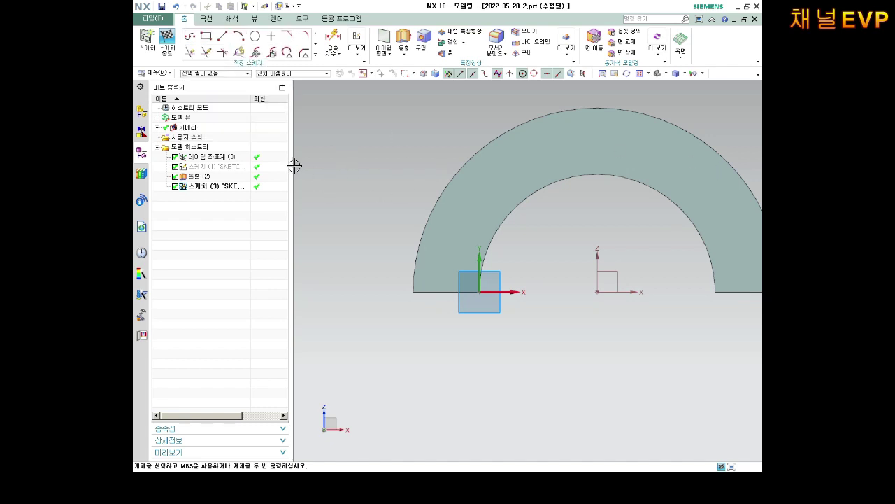
left_click(315, 54)
left_click(205, 126)
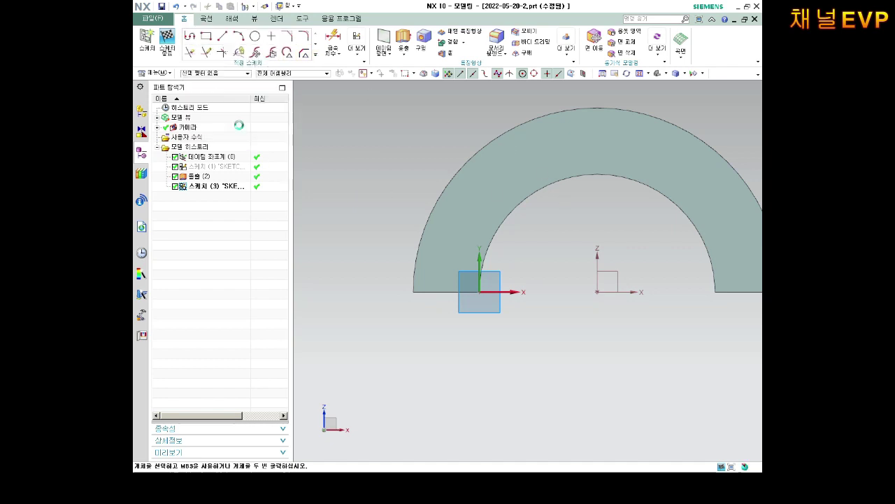
left_click(545, 192)
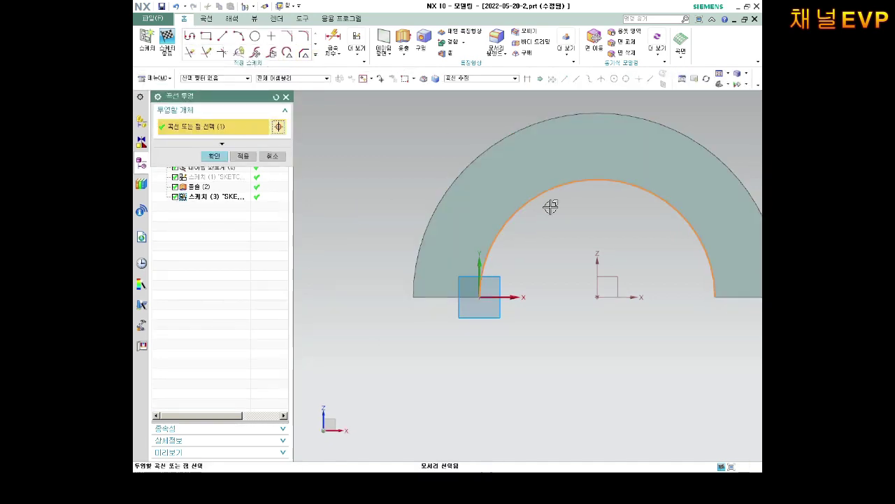
left_click(213, 156)
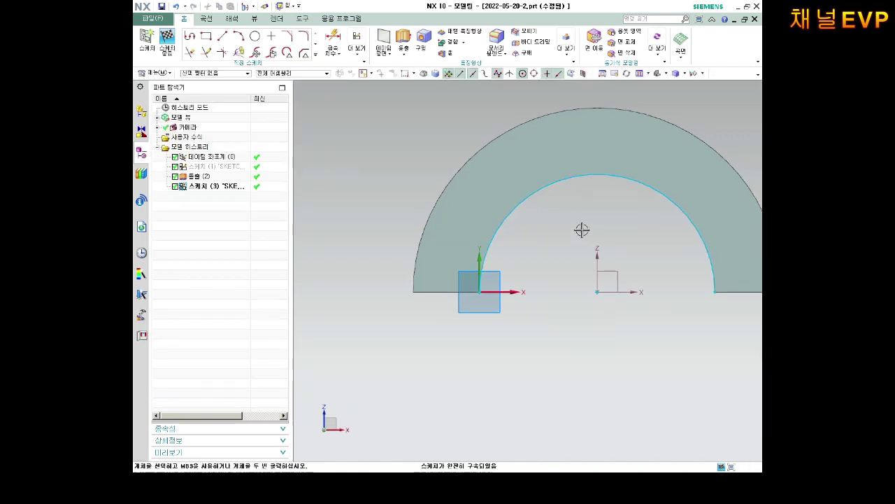
middle_click_drag(581, 229, 462, 247)
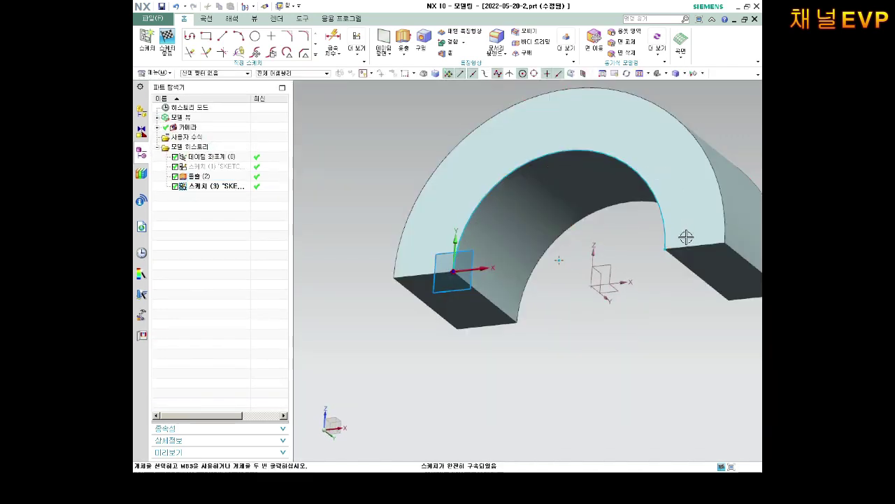
scroll(562, 262, "up", 2)
scroll(587, 168, "up", 3)
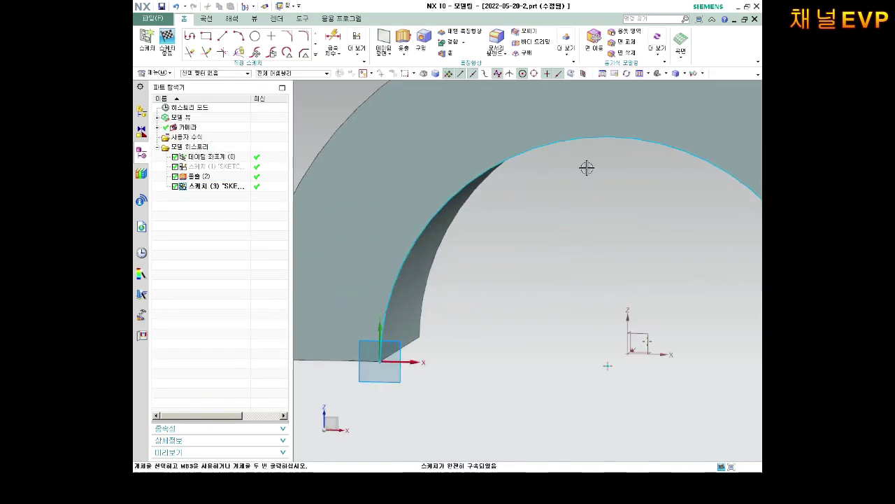
middle_click_drag(571, 188, 538, 174)
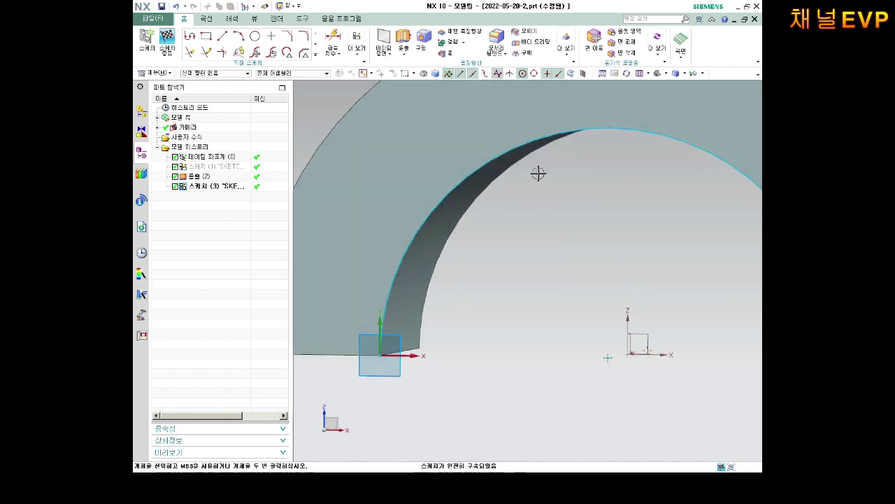
left_click(314, 55)
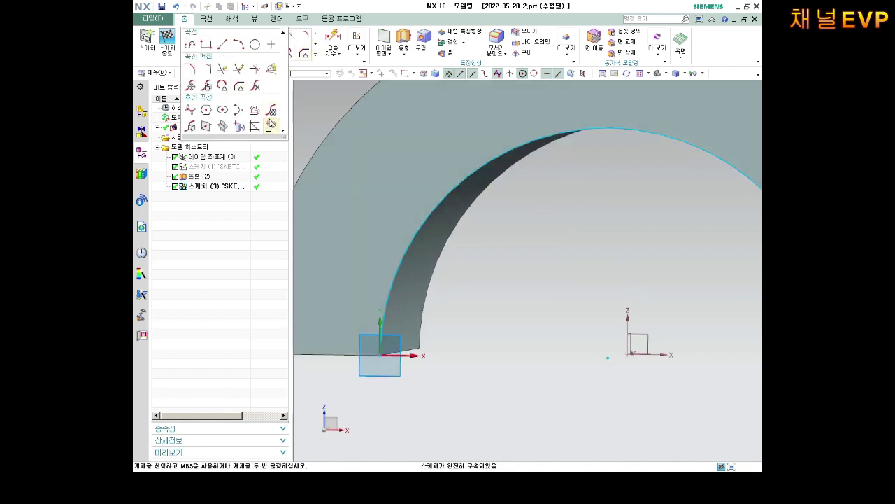
Step: Offset the projected inner arc 1 mm, reversed so the new arc lies outward
left_click(271, 124)
left_click(533, 140)
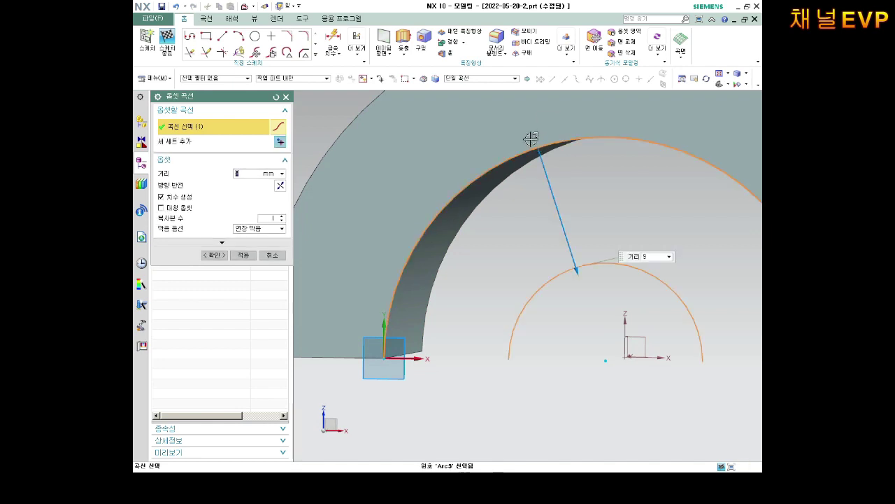
type("1")
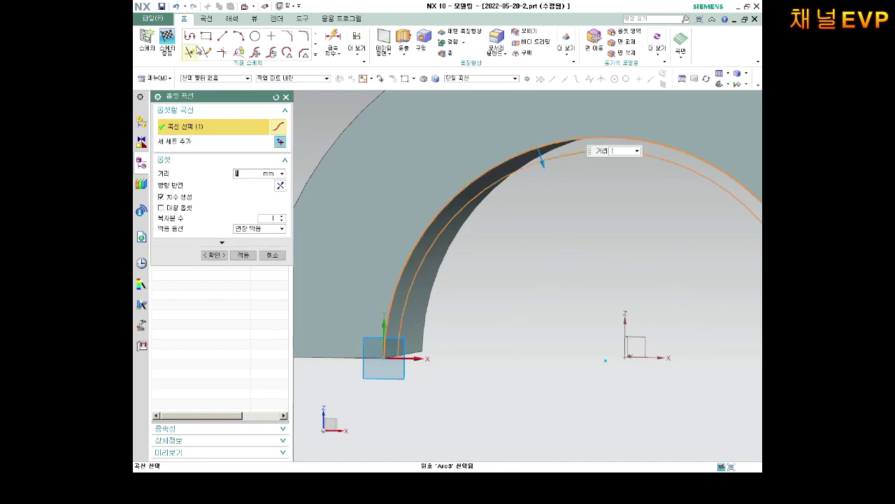
left_click(279, 186)
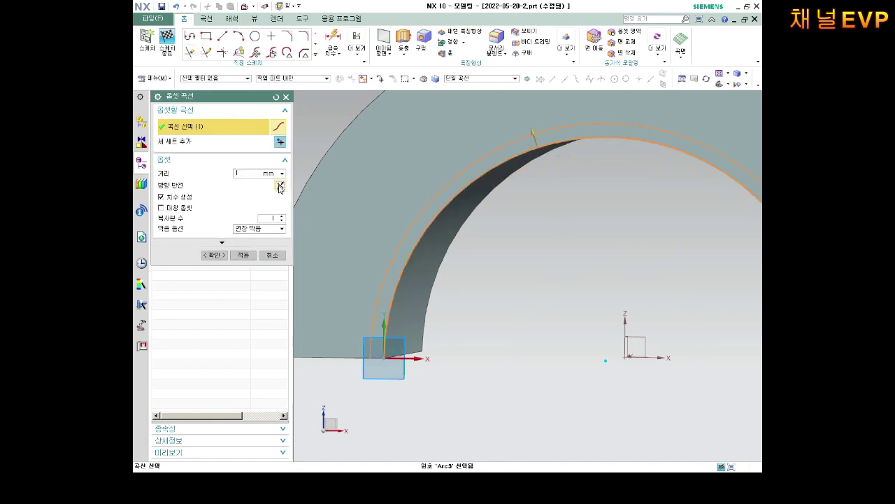
left_click(217, 255)
middle_click_drag(444, 270, 503, 209)
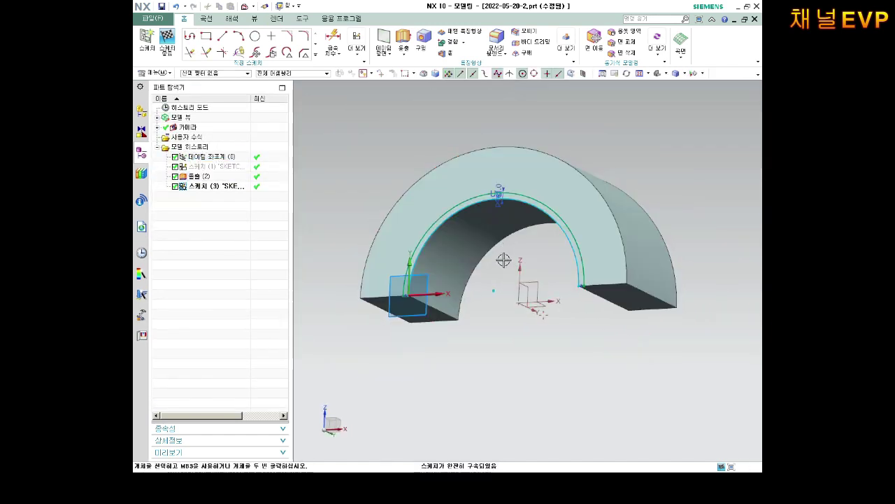
middle_click_drag(504, 262, 420, 296)
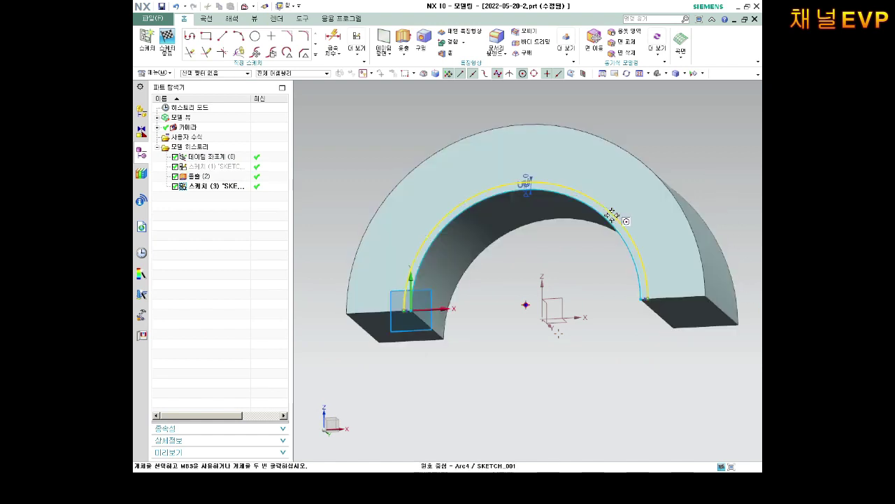
Step: Zoom in and out on Sketch (3) to inspect the projected and offset arcs
left_click(315, 56)
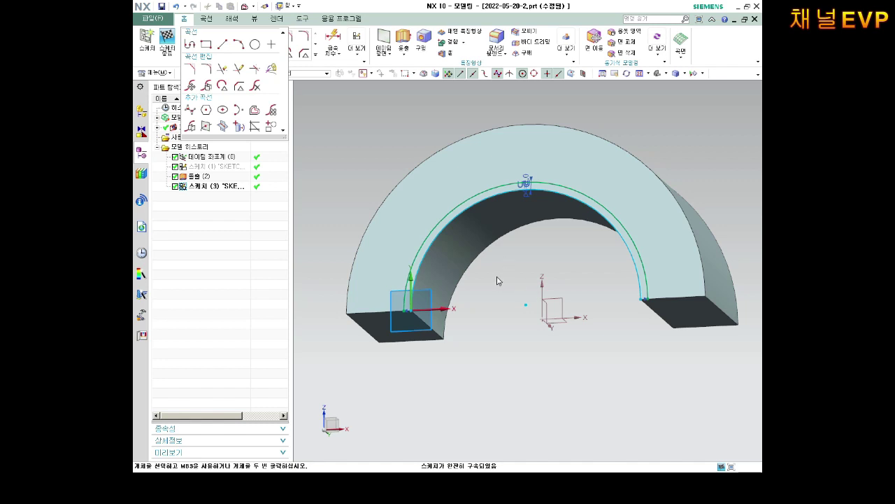
scroll(467, 291, "up", 1)
scroll(467, 290, "up", 1)
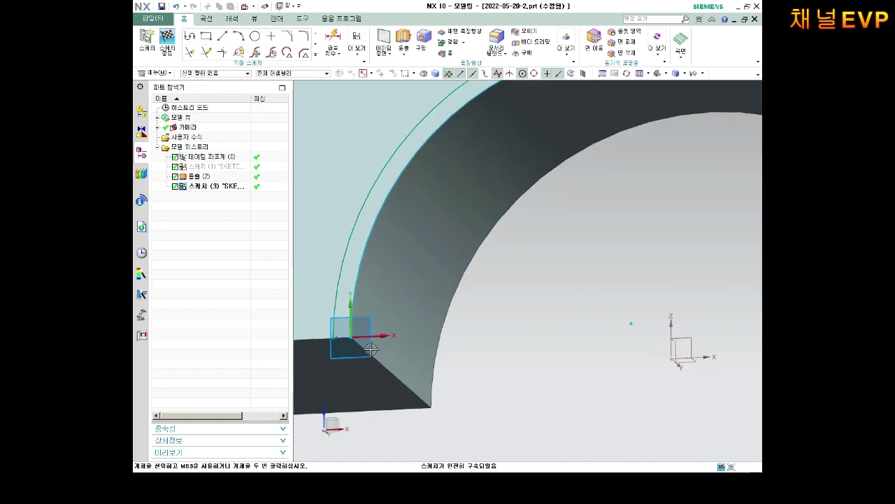
scroll(419, 308, "up", 1)
scroll(349, 329, "up", 1)
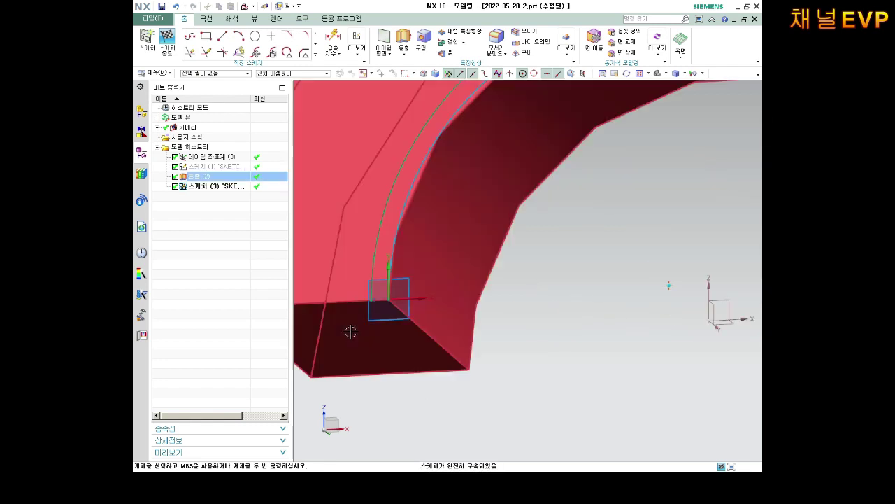
scroll(384, 310, "up", 1)
scroll(377, 294, "up", 1)
scroll(378, 286, "down", 2)
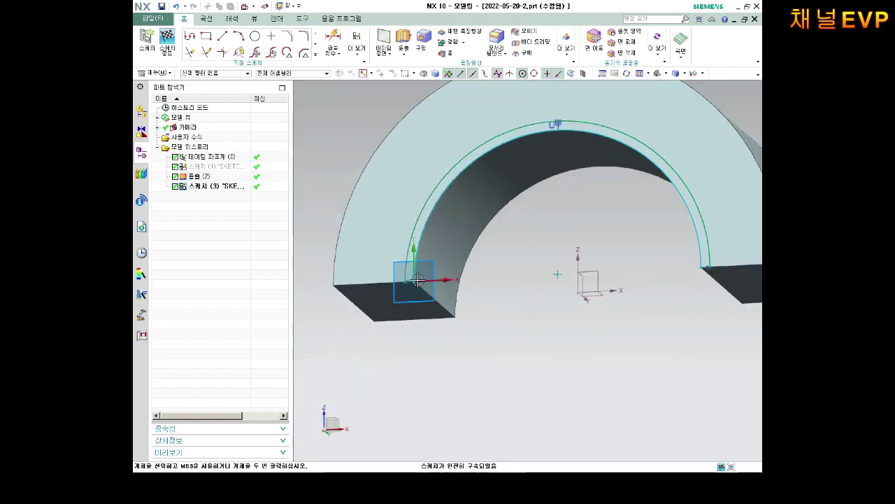
scroll(391, 286, "down", 2)
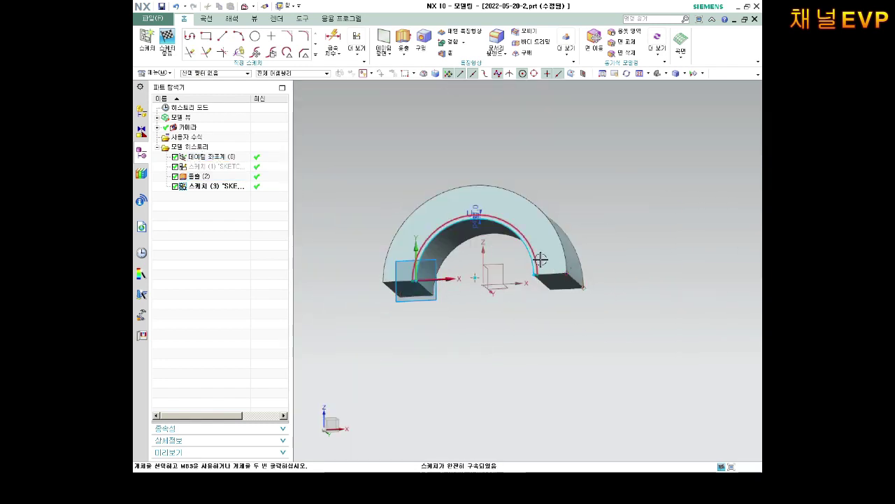
scroll(444, 224, "up", 3)
scroll(524, 292, "down", 1)
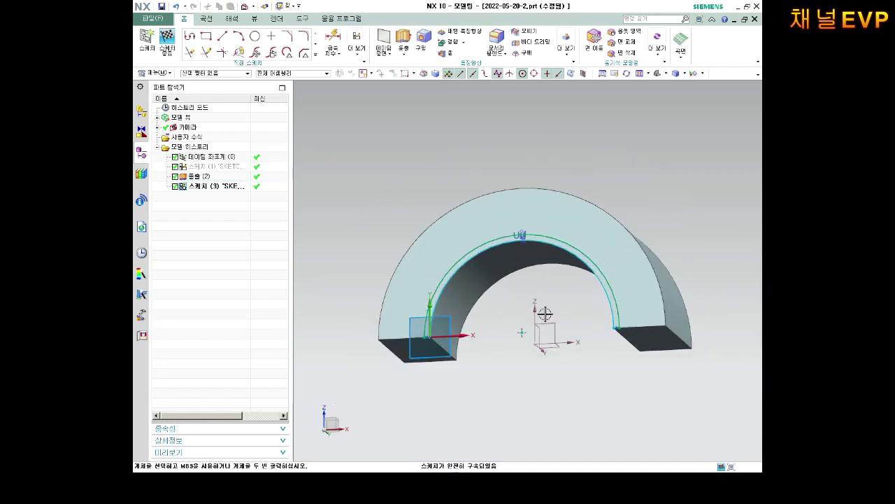
scroll(599, 314, "up", 2)
scroll(539, 226, "down", 1)
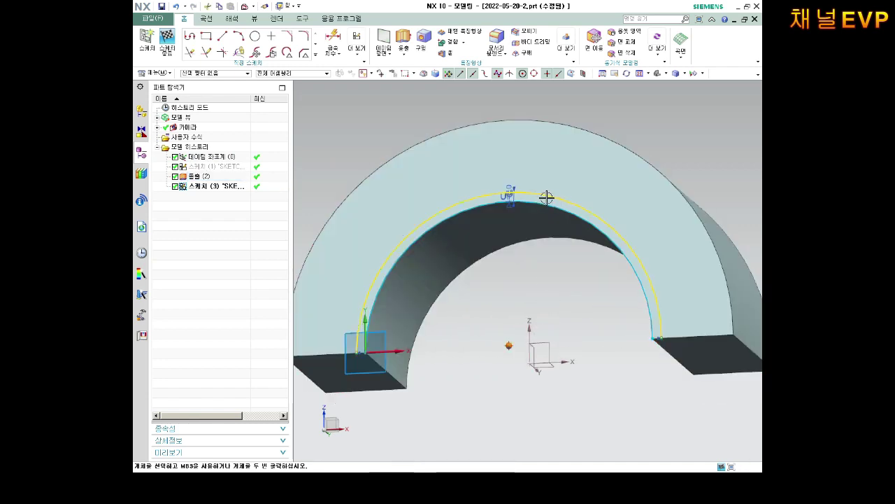
Step: Open and dismiss the Ctrl+B object-type filter, then orbit the arch slightly
key("ctrl+b")
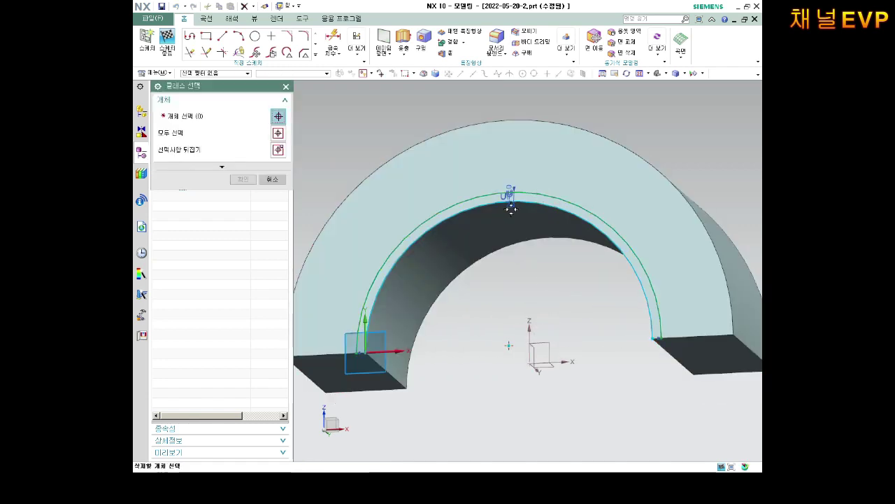
scroll(552, 239, "down", 2)
middle_click_drag(552, 239, 552, 240)
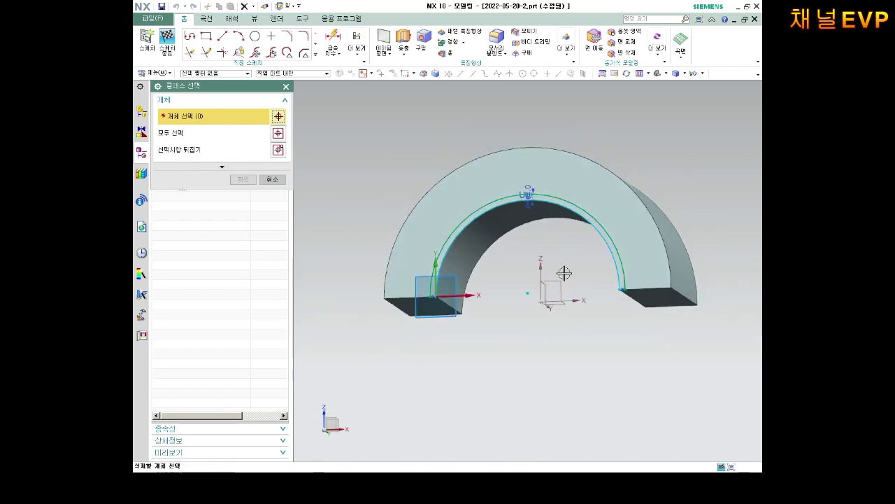
key("Escape")
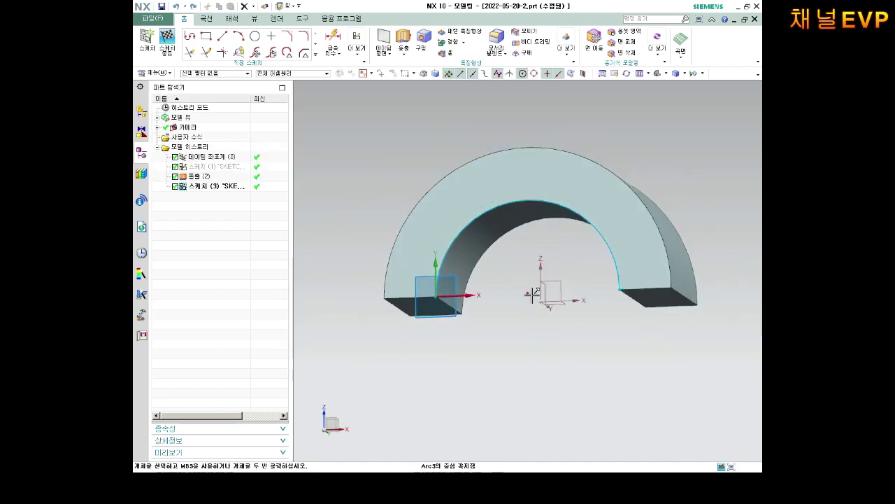
scroll(536, 269, "up", 3)
scroll(569, 235, "down", 1)
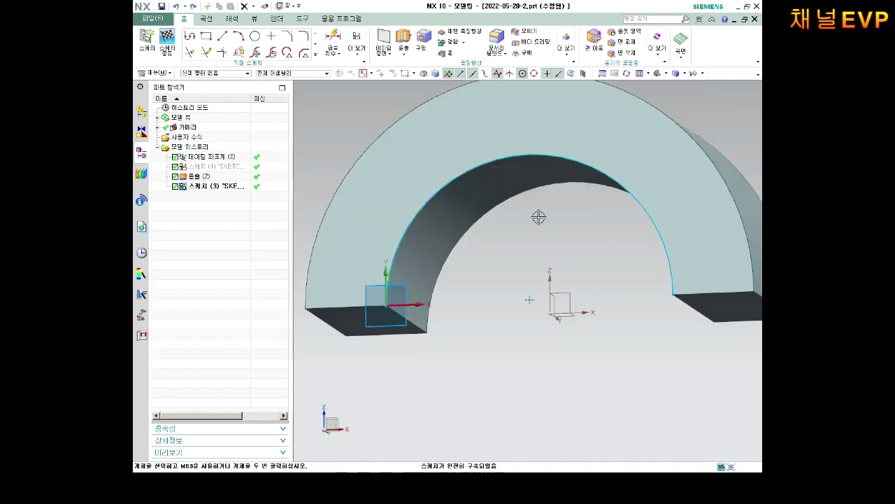
middle_click_drag(538, 218, 522, 217)
Step: Finish the sketch and extrude the inner arc reversed into the arch, end distance 1 mm
left_click(168, 51)
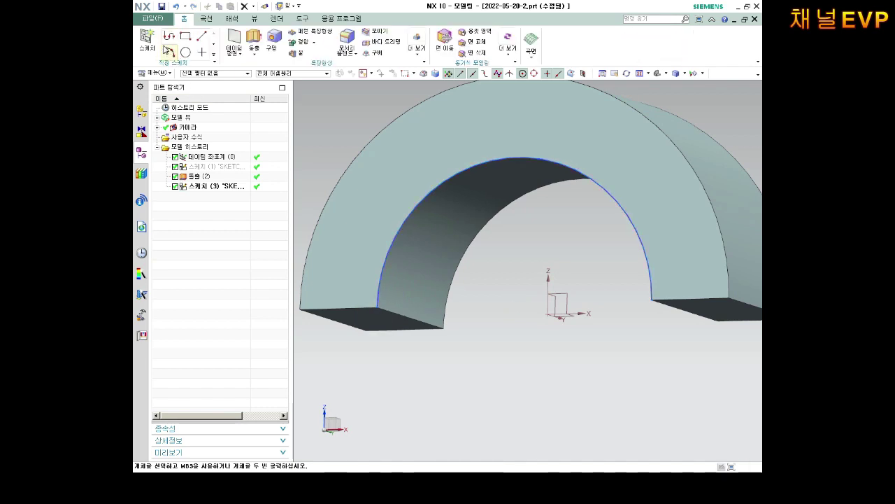
left_click(254, 38)
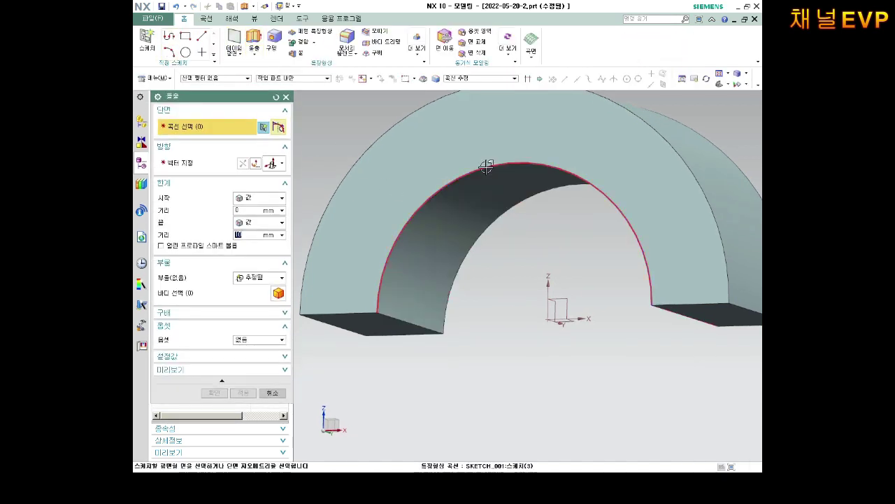
left_click(487, 167)
mouse_move(456, 224)
middle_mouse_down()
mouse_move(435, 233)
mouse_move(357, 218)
middle_mouse_up()
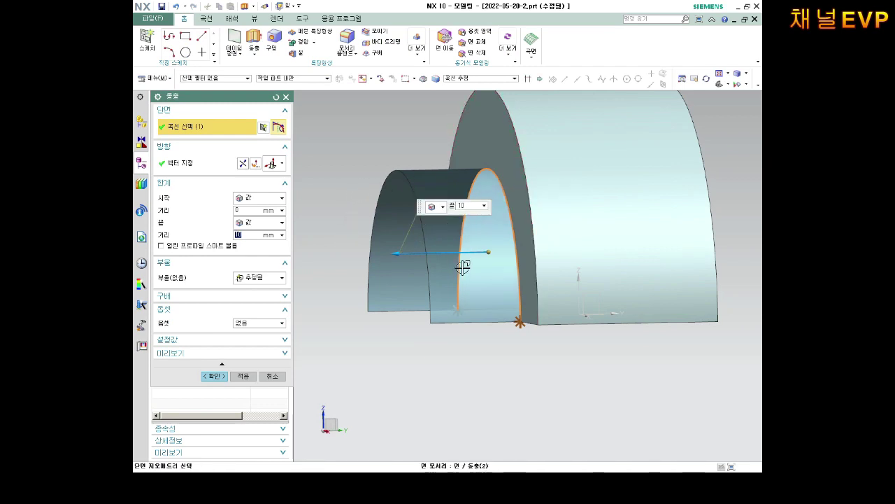
middle_click_drag(466, 264, 474, 260)
left_click(242, 163)
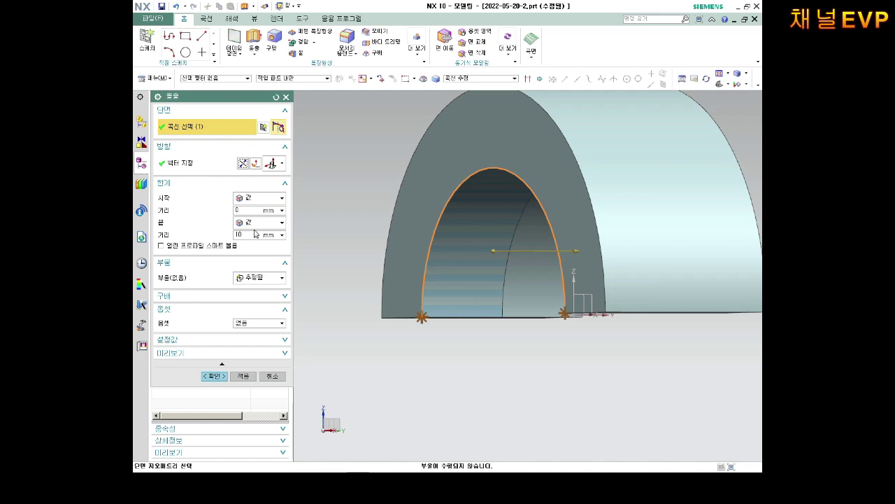
key("BackSpace")
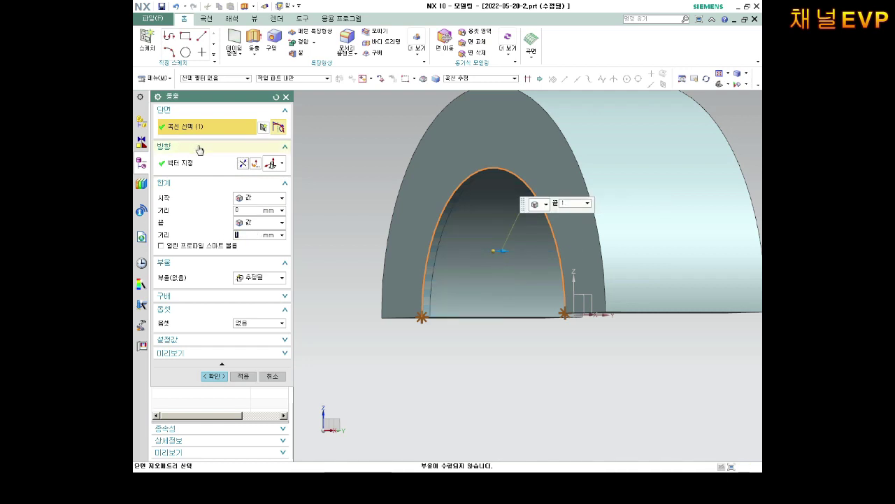
Step: Give the extrusion a two-sided offset of 0 to 1 mm and subtract it from the arch
left_click(247, 278)
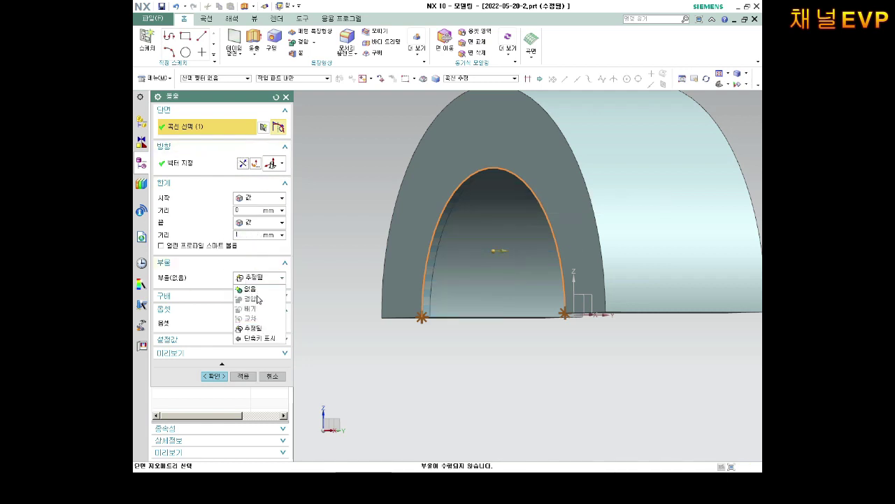
left_click(325, 297)
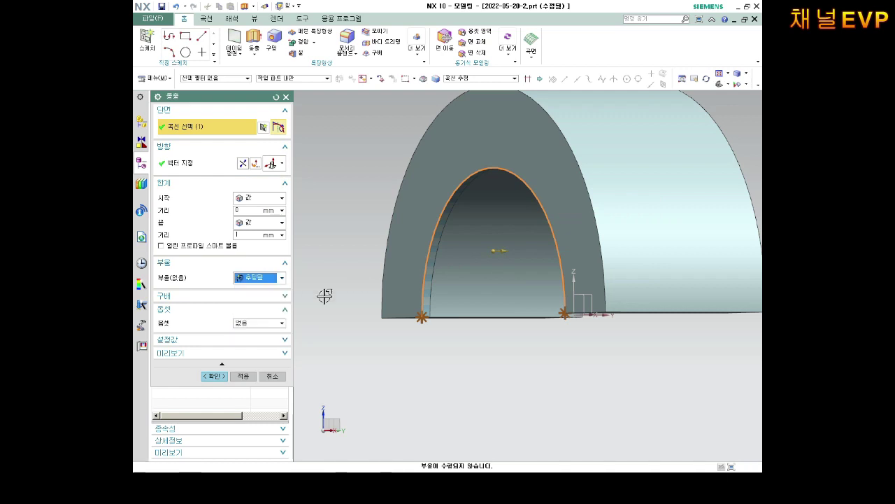
left_click(253, 324)
left_click(246, 346)
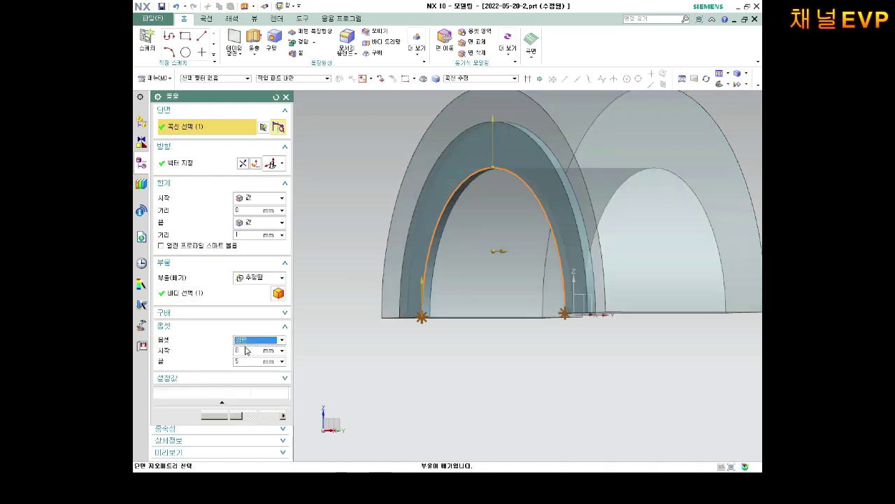
left_click(238, 351)
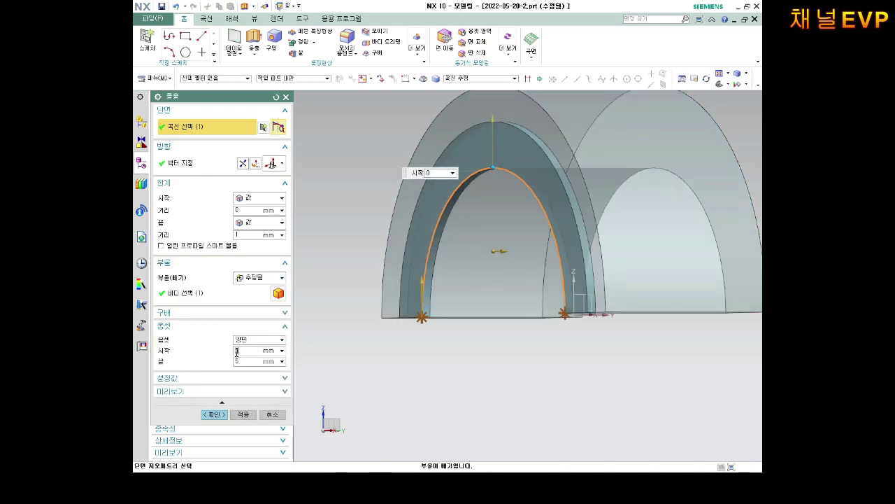
left_click(246, 361)
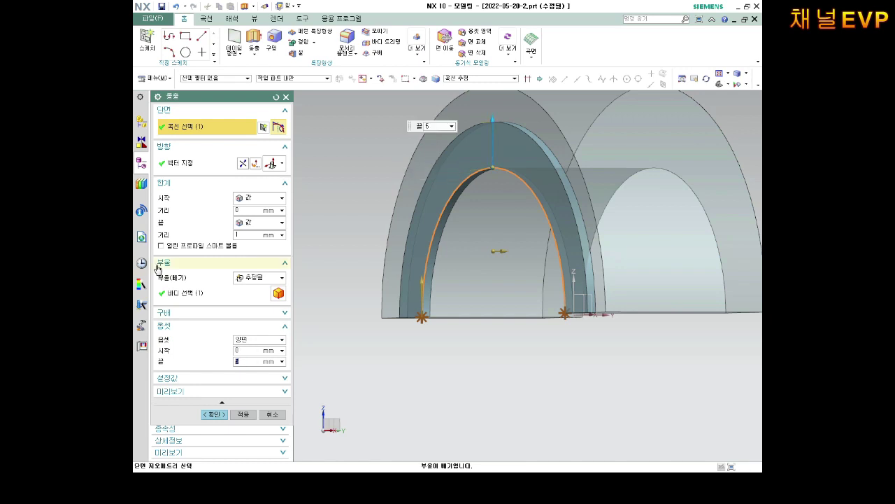
type("1")
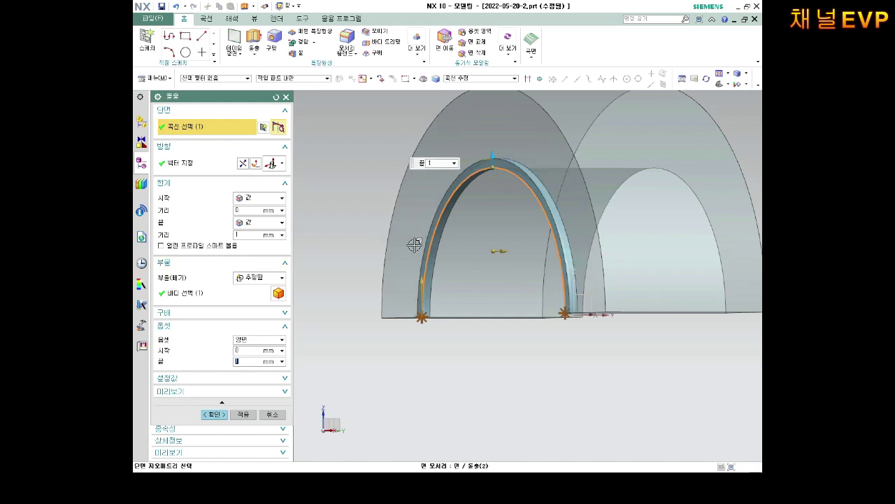
mouse_move(414, 245)
middle_mouse_down()
mouse_move(397, 235)
mouse_move(399, 221)
mouse_move(404, 233)
middle_mouse_up()
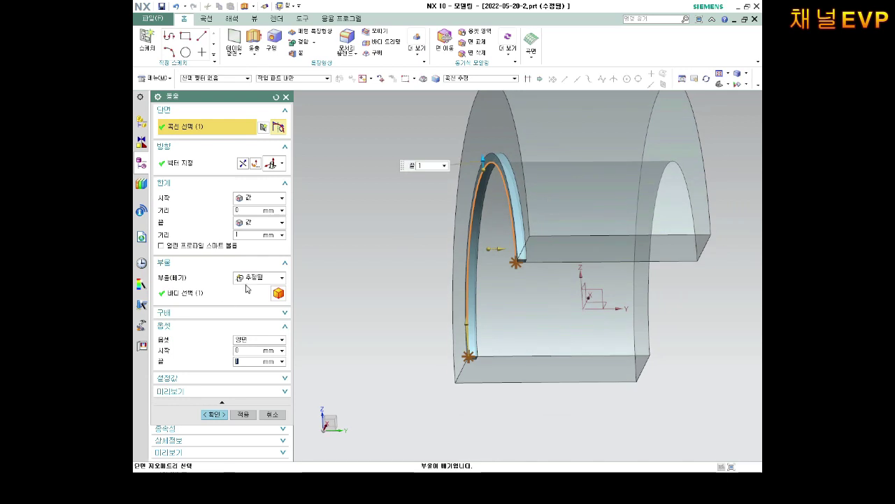
left_click(250, 279)
left_click(252, 310)
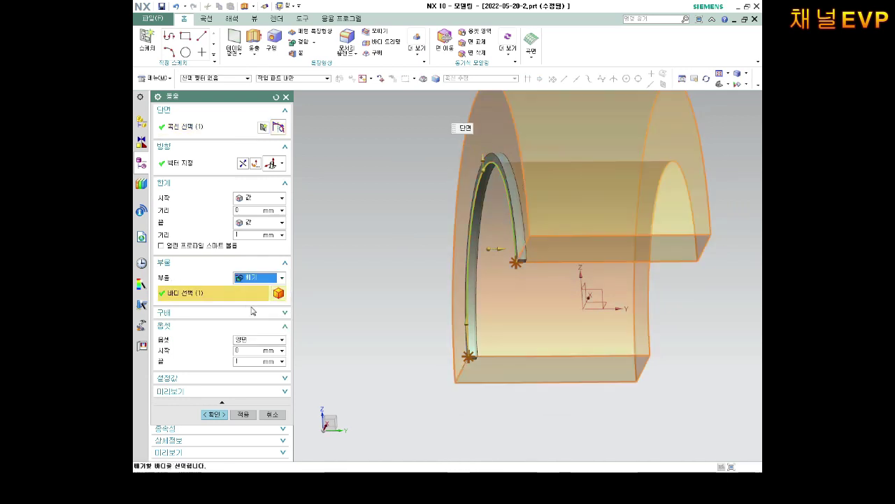
middle_click_drag(513, 229, 333, 189)
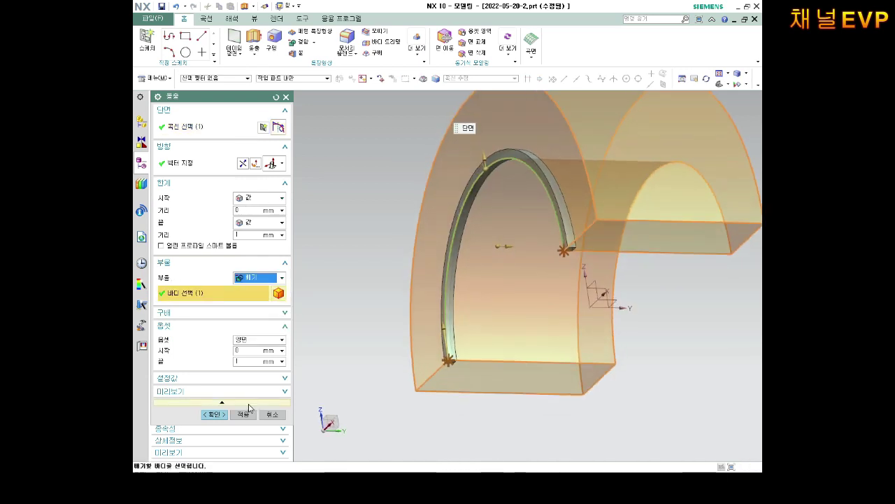
left_click(224, 415)
middle_click_drag(485, 249, 534, 178)
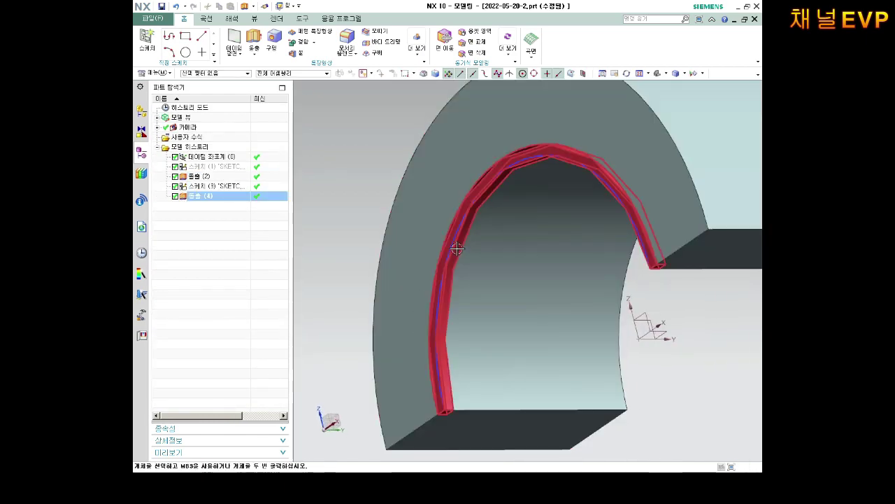
scroll(460, 252, "down", 3)
middle_click_drag(501, 255, 534, 259)
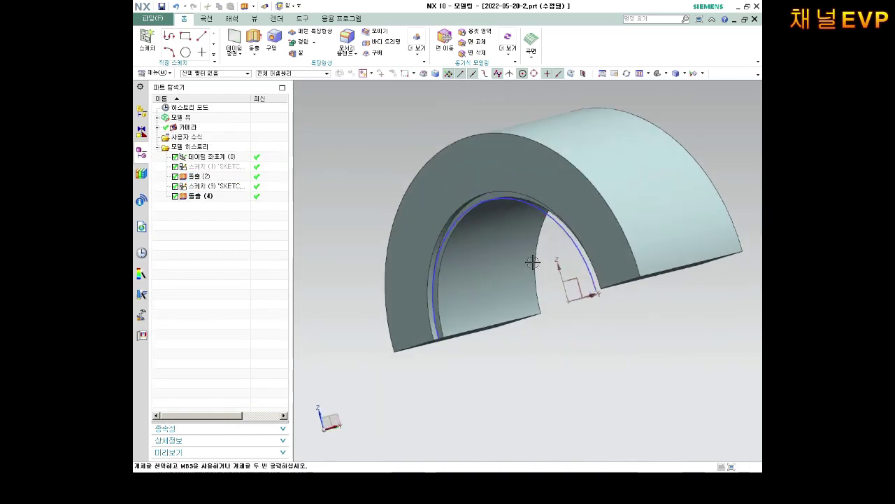
scroll(528, 218, "up", 3)
middle_click_drag(530, 222, 533, 234)
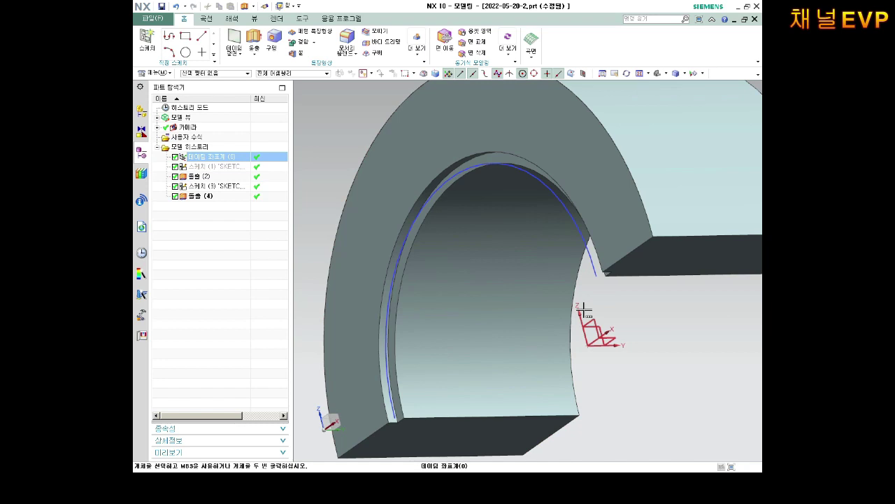
scroll(581, 313, "down", 3)
middle_click_drag(600, 315, 544, 303)
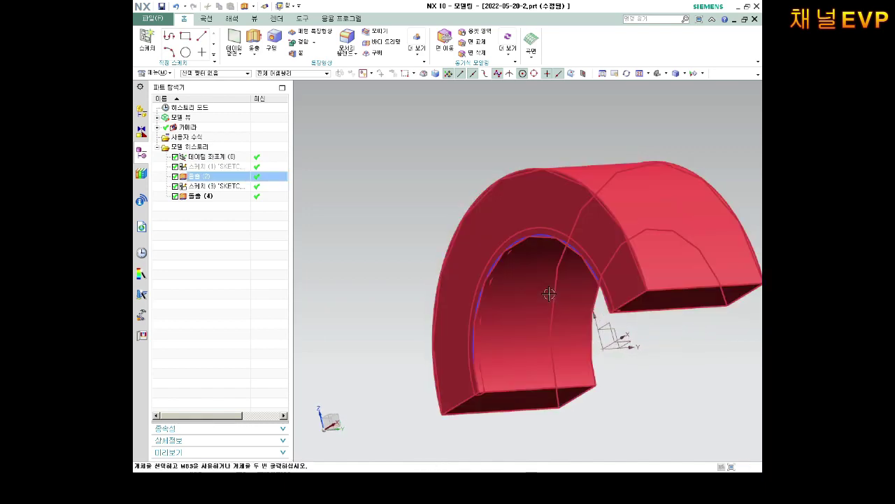
right_click(210, 201)
left_click(235, 231)
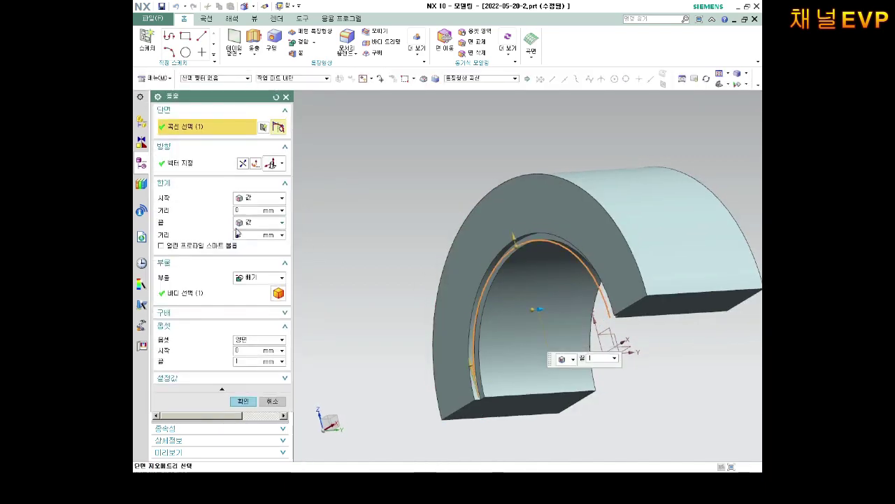
left_click(248, 342)
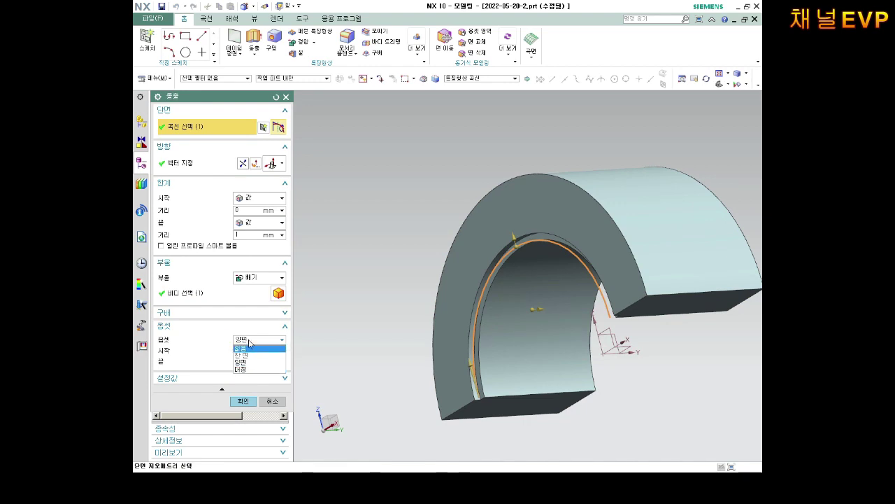
left_click(250, 341)
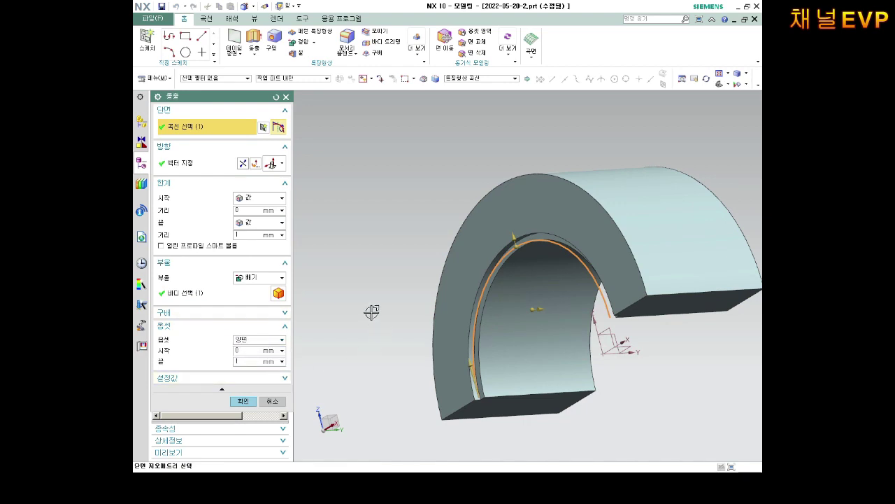
left_click(242, 401)
mouse_move(517, 301)
middle_mouse_down()
mouse_move(550, 293)
mouse_move(529, 285)
middle_mouse_up()
scroll(528, 285, "up", 4)
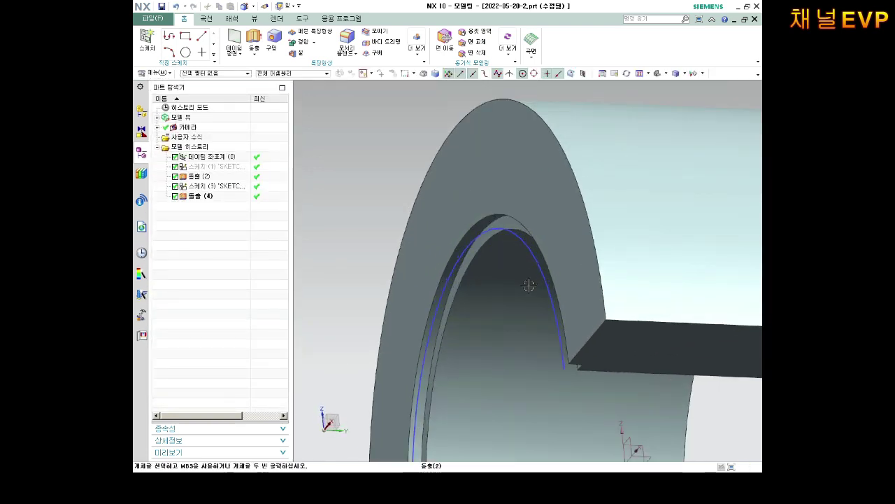
scroll(521, 266, "down", 5)
mouse_move(531, 291)
middle_mouse_down()
mouse_move(525, 270)
mouse_move(487, 258)
middle_mouse_up()
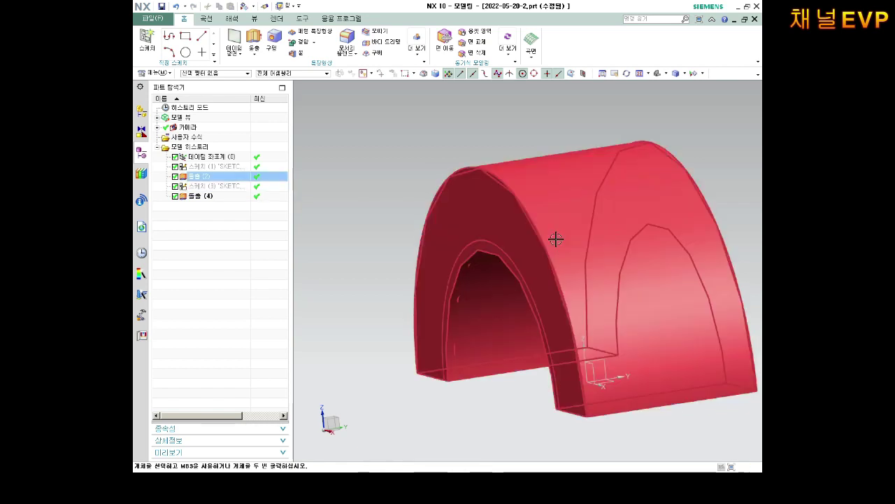
mouse_move(556, 239)
middle_mouse_down()
mouse_move(568, 265)
mouse_move(557, 261)
middle_mouse_up()
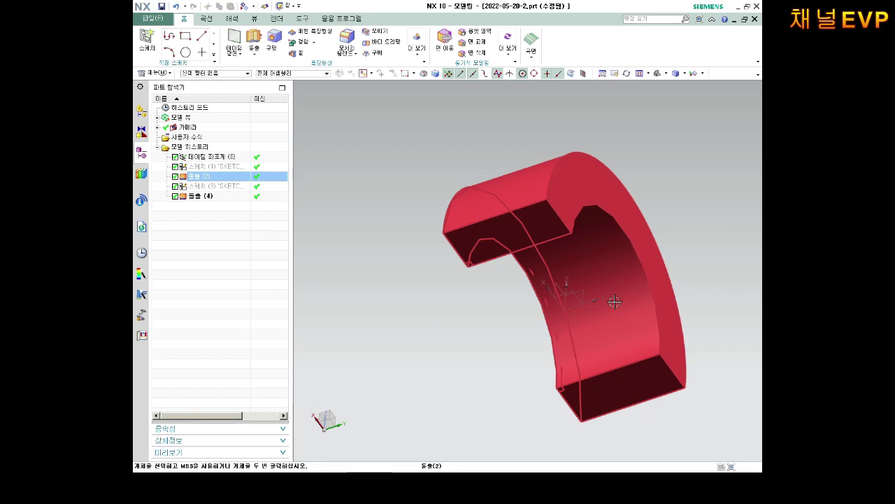
mouse_move(615, 302)
middle_mouse_down()
mouse_move(580, 255)
mouse_move(640, 285)
mouse_move(667, 259)
mouse_move(446, 101)
middle_mouse_up()
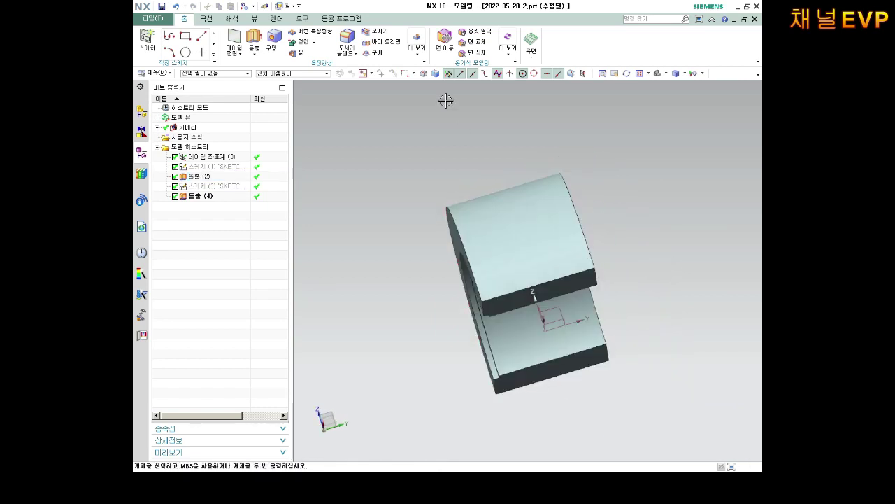
Step: Start Mirror Feature and select the groove extrusion Extrude (4) to mirror
left_click(419, 56)
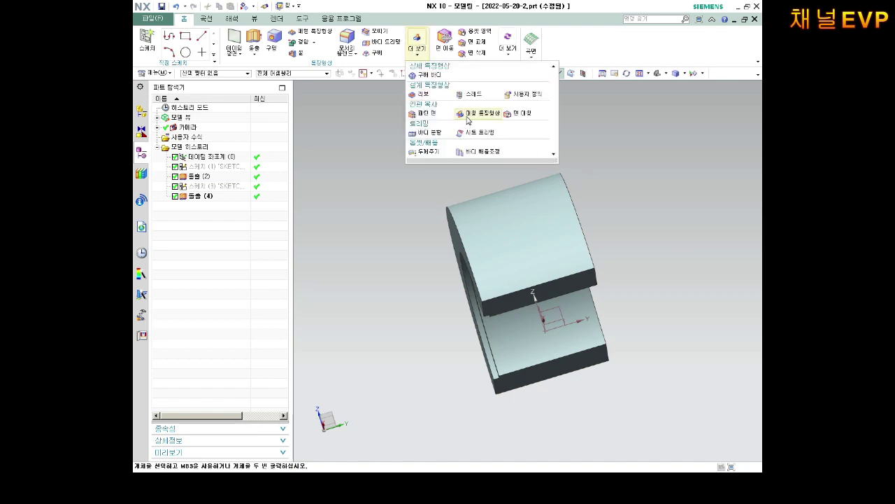
mouse_move(479, 112)
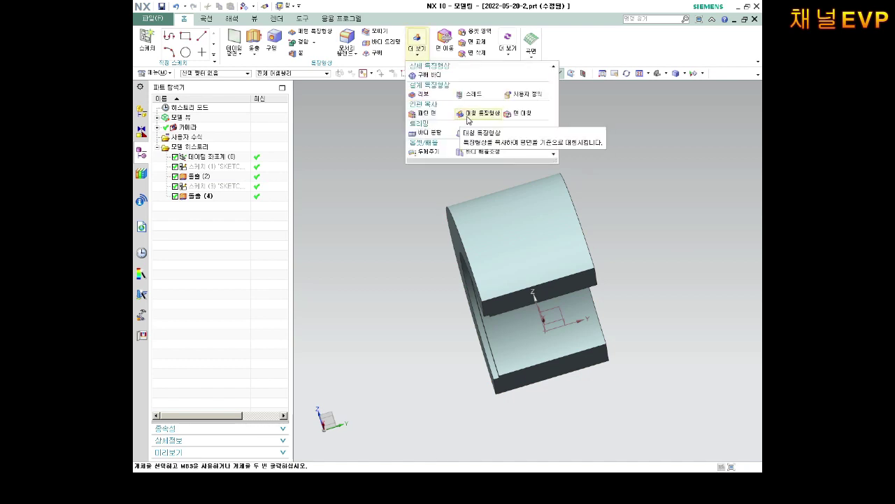
left_click(468, 120)
middle_click_drag(542, 244, 472, 253)
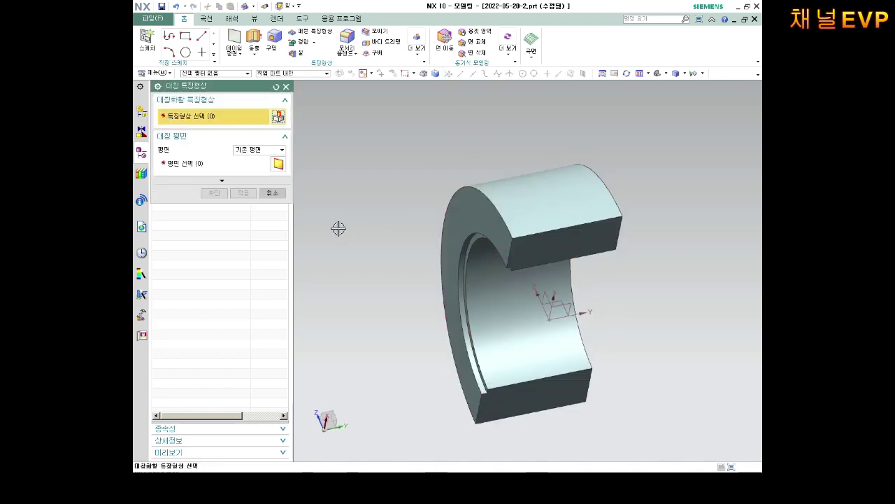
left_click_drag(223, 85, 223, 237)
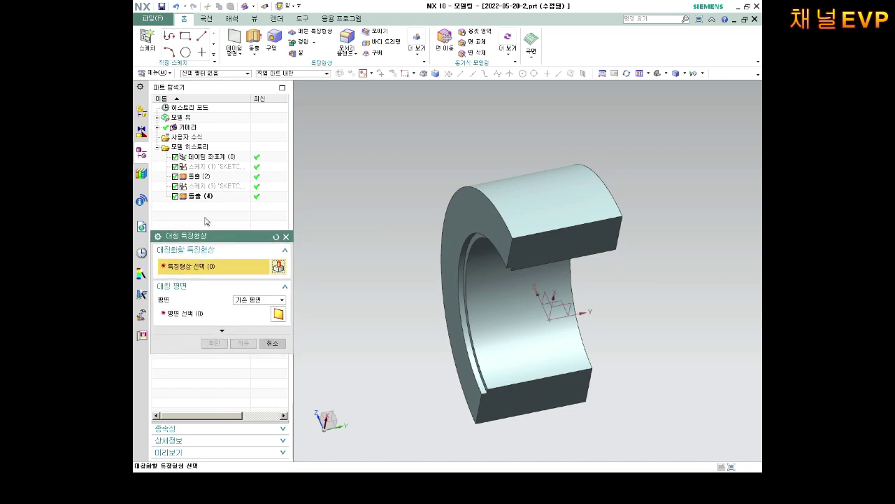
left_click(199, 197)
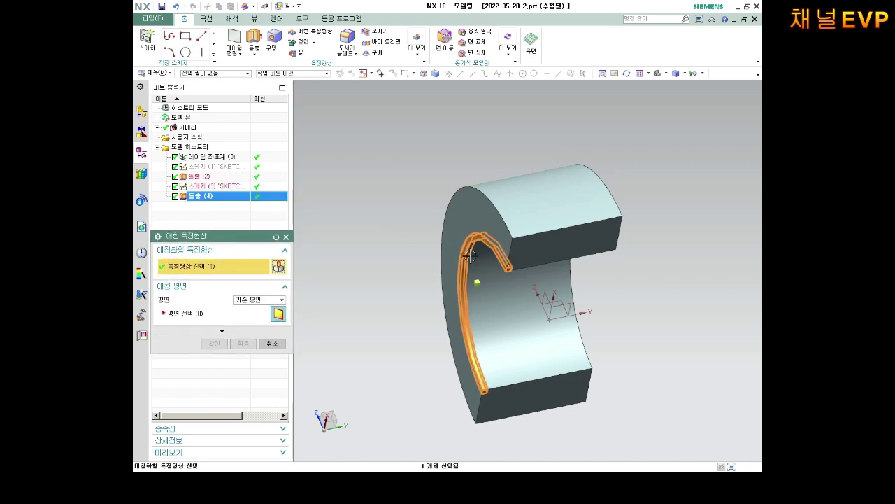
middle_click(409, 311)
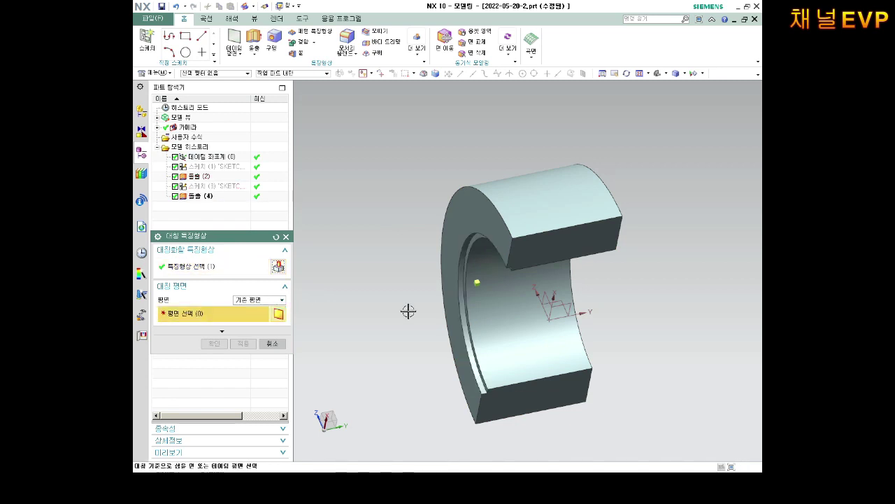
Step: Mirror the groove across the datum CSYS XZ plane, then return to the trimetric view
middle_click_drag(408, 311, 536, 305)
scroll(536, 306, "up", 5)
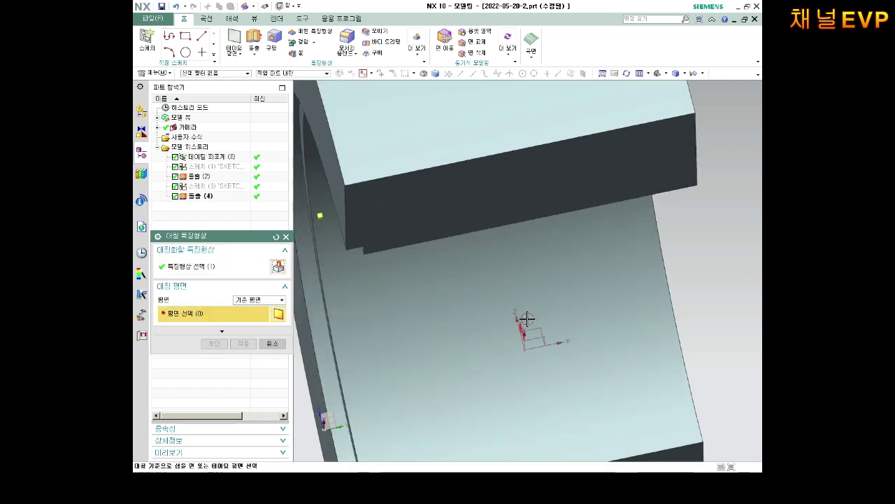
scroll(552, 316, "down", 3)
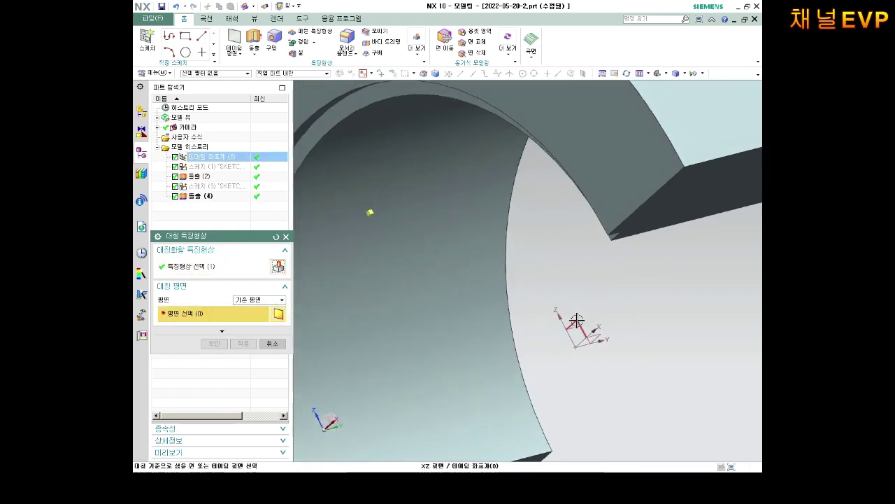
left_click(576, 320)
middle_click_drag(578, 309, 548, 280)
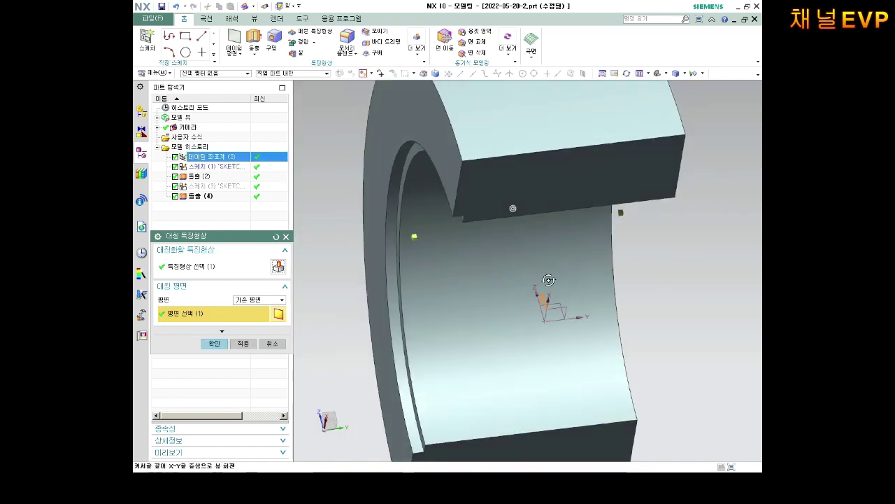
scroll(552, 266, "down", 3)
mouse_move(567, 220)
middle_mouse_down()
mouse_move(635, 215)
mouse_move(616, 210)
middle_mouse_up()
scroll(628, 221, "up", 2)
left_click(214, 343)
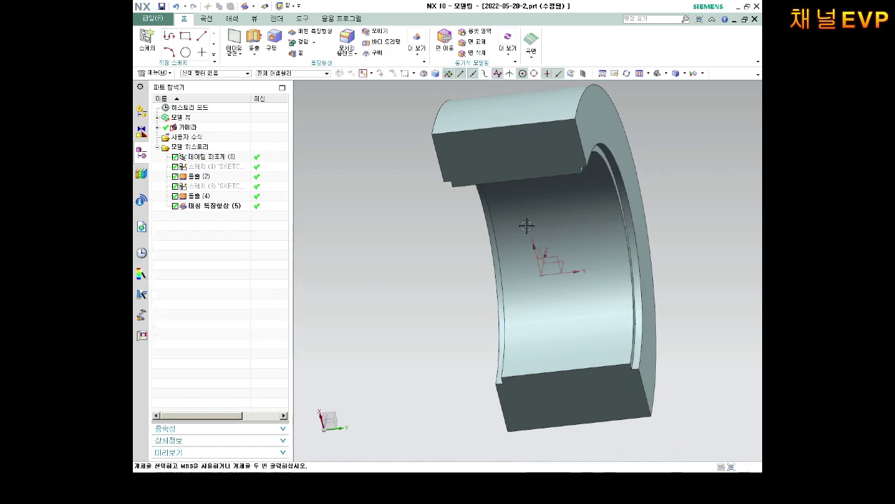
mouse_move(526, 225)
middle_mouse_down()
mouse_move(580, 193)
mouse_move(536, 200)
middle_mouse_up()
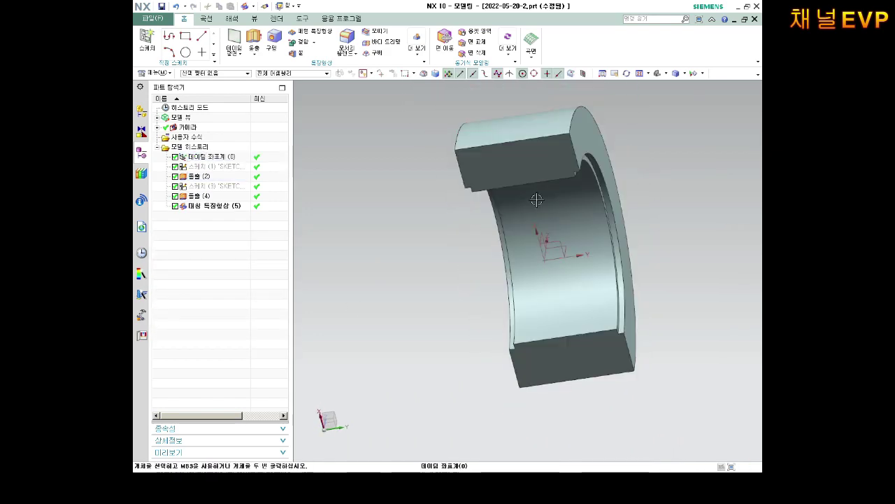
key("Home")
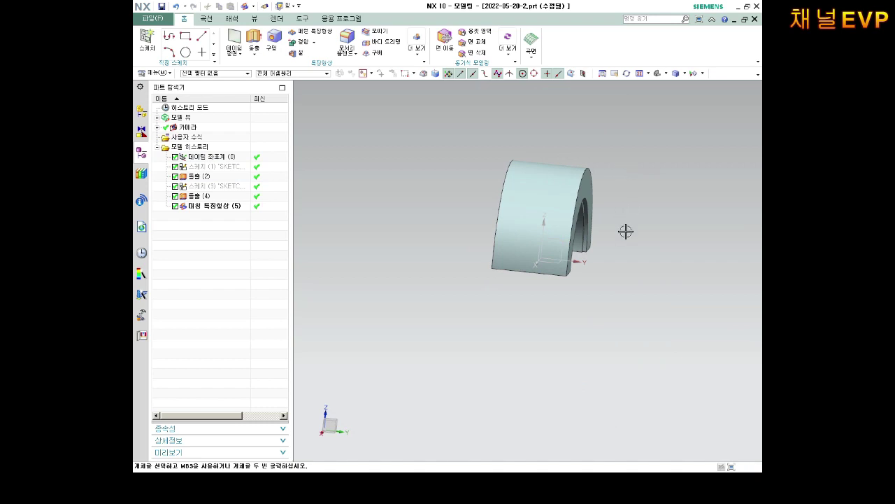
Step: Undo Mirror Feature (5) and orbit the arch to check the single inner groove
key("ctrl+z")
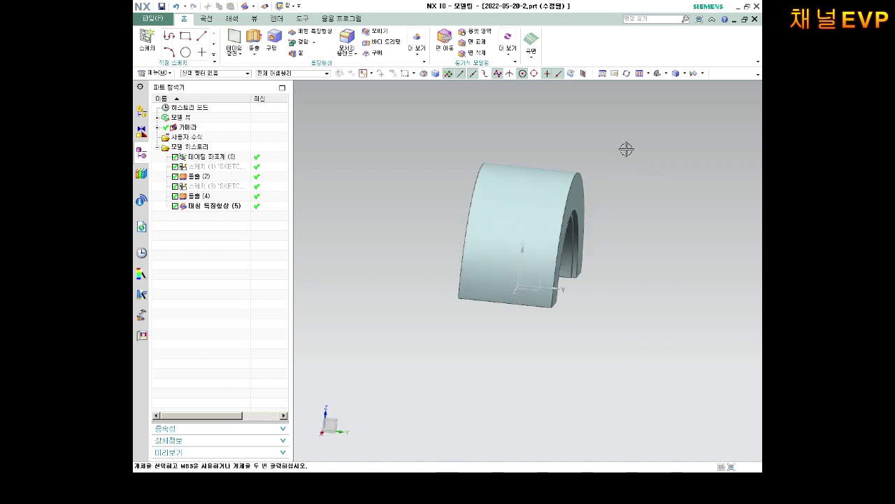
mouse_move(608, 226)
middle_mouse_down()
mouse_move(635, 209)
mouse_move(613, 202)
middle_mouse_up()
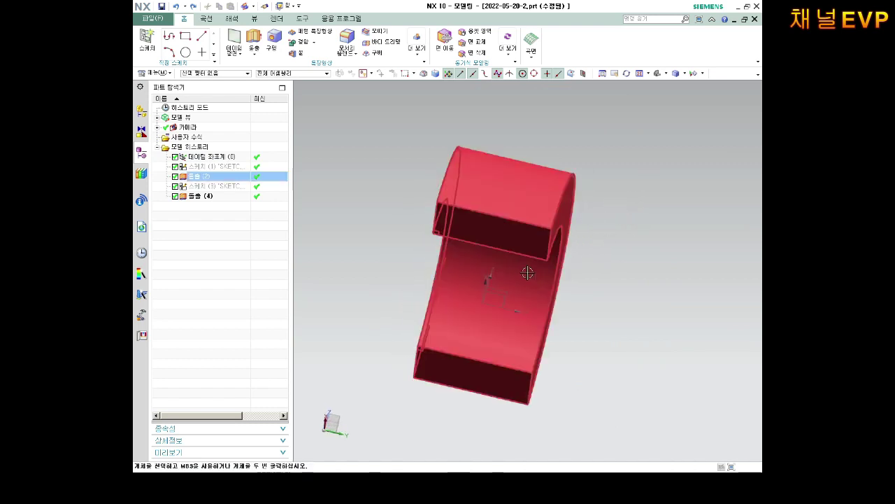
scroll(522, 273, "up", 2)
scroll(539, 280, "up", 2)
mouse_move(539, 280)
middle_mouse_down()
mouse_move(522, 278)
mouse_move(543, 225)
middle_mouse_up()
scroll(544, 226, "down", 3)
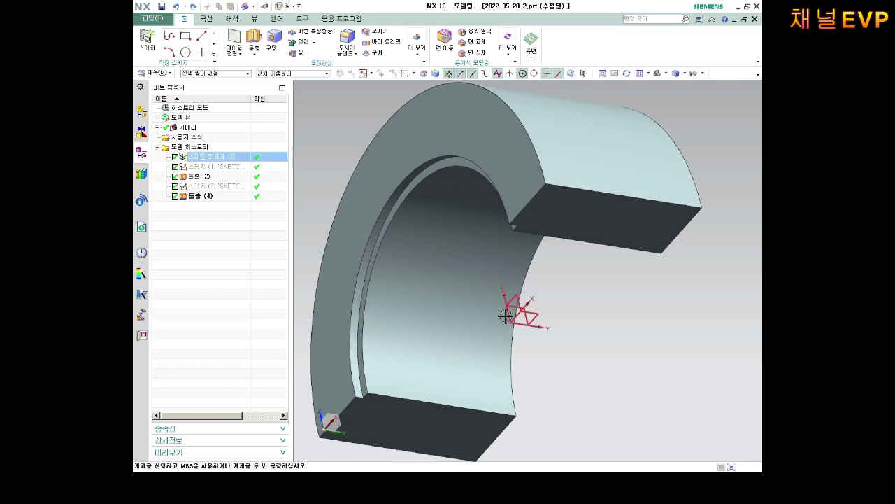
mouse_move(528, 308)
middle_mouse_down()
mouse_move(516, 325)
mouse_move(420, 262)
mouse_move(456, 296)
mouse_move(458, 280)
middle_mouse_up()
scroll(456, 296, "down", 3)
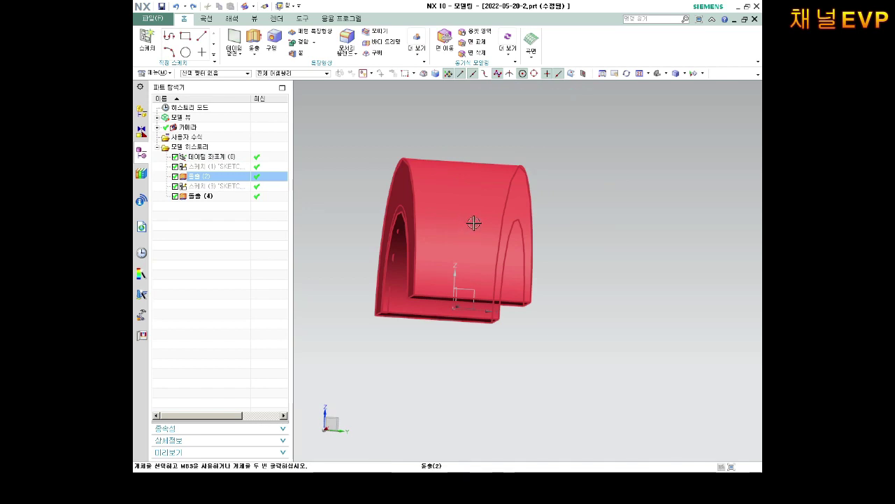
mouse_move(471, 218)
middle_mouse_down()
mouse_move(485, 210)
mouse_move(492, 226)
mouse_move(536, 194)
mouse_move(521, 210)
mouse_move(504, 202)
middle_mouse_up()
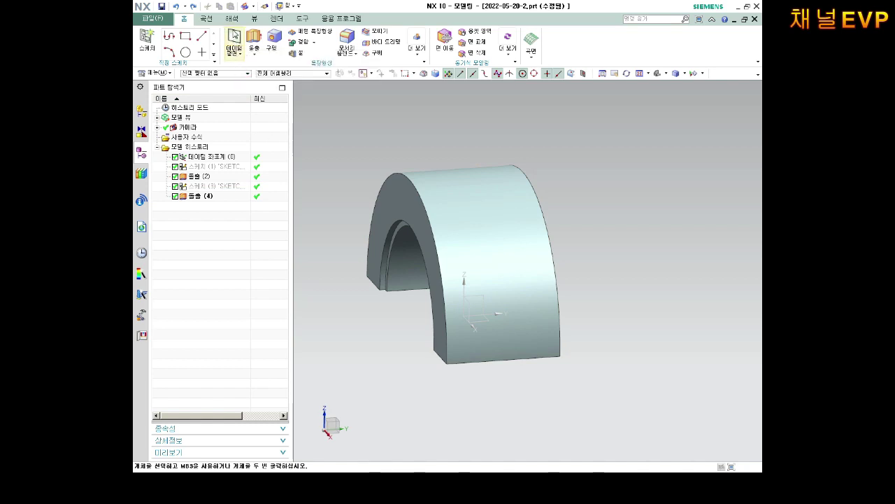
Step: Create a bisector datum plane between the arch's front and back end faces
left_click(234, 39)
middle_click_drag(414, 136, 441, 187)
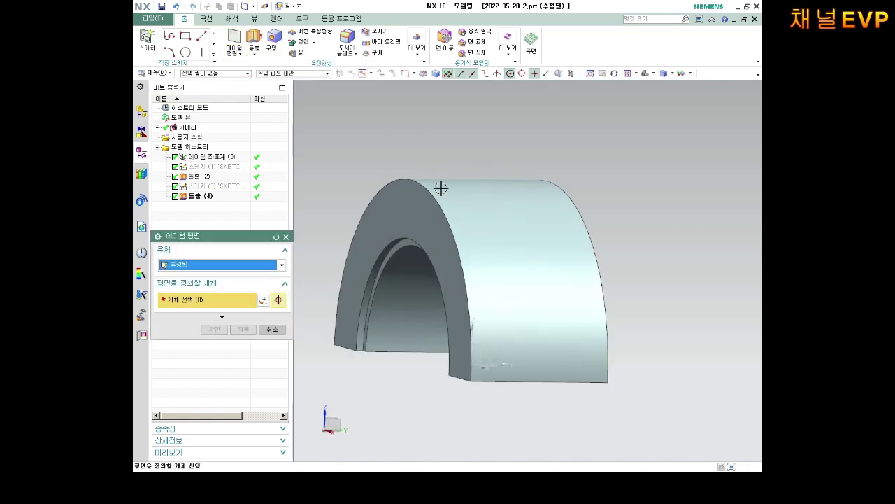
left_click(396, 205)
mouse_move(671, 174)
middle_mouse_down()
mouse_move(635, 170)
mouse_move(564, 209)
mouse_move(627, 198)
mouse_move(515, 197)
middle_mouse_up()
left_click(565, 209)
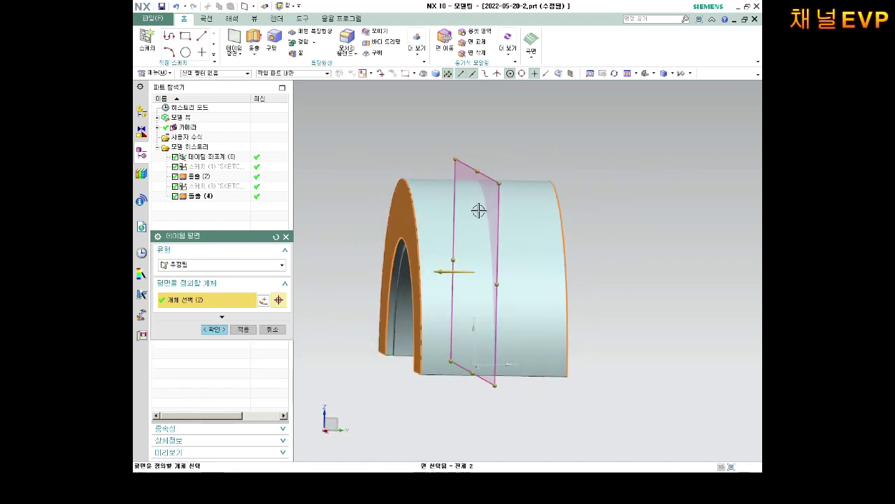
left_click(218, 334)
mouse_move(361, 244)
middle_mouse_down()
mouse_move(386, 177)
mouse_move(406, 154)
mouse_move(386, 150)
middle_mouse_up()
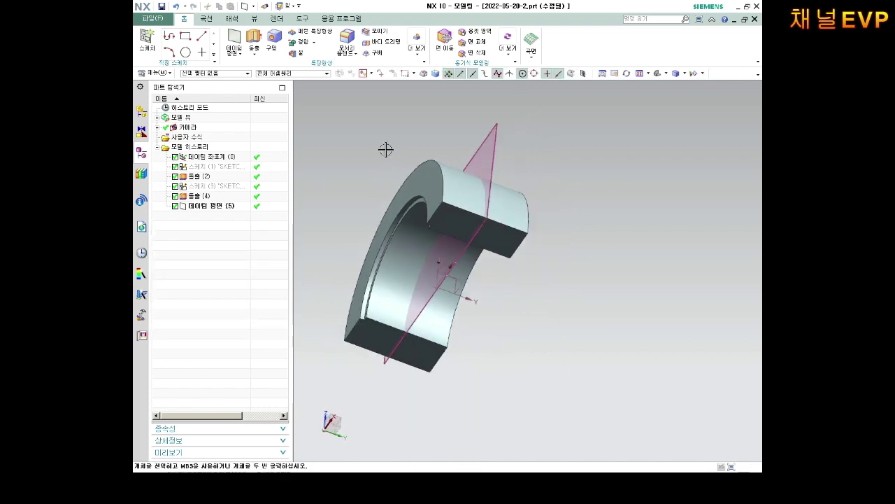
Step: Start Mirror Feature with only the groove extrusion Extrude (4) selected to mirror
left_click(417, 55)
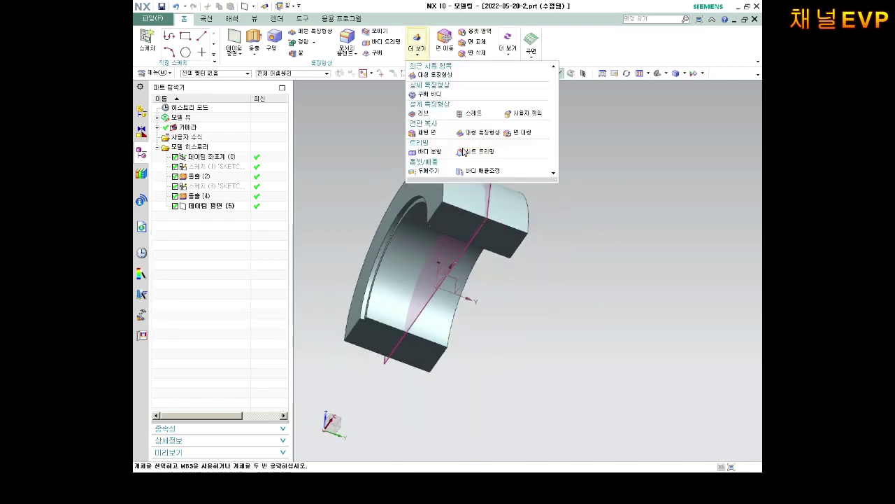
left_click(482, 135)
scroll(386, 199, "down", 2)
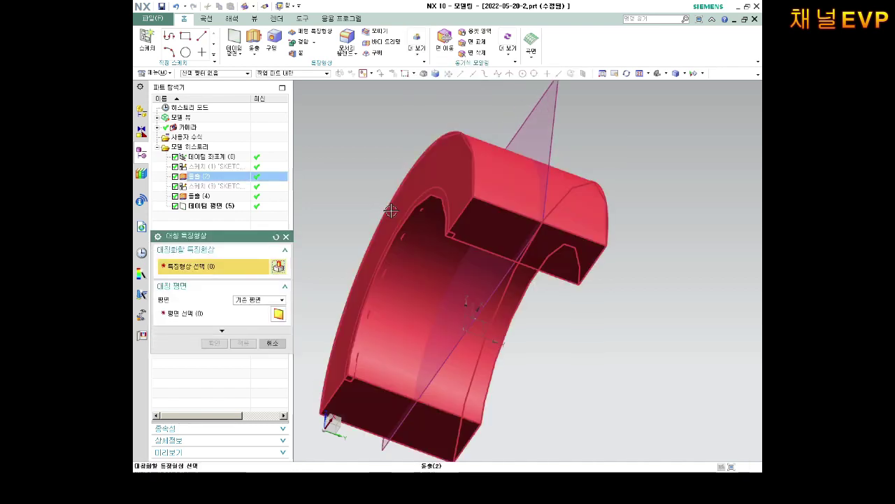
left_click(204, 200)
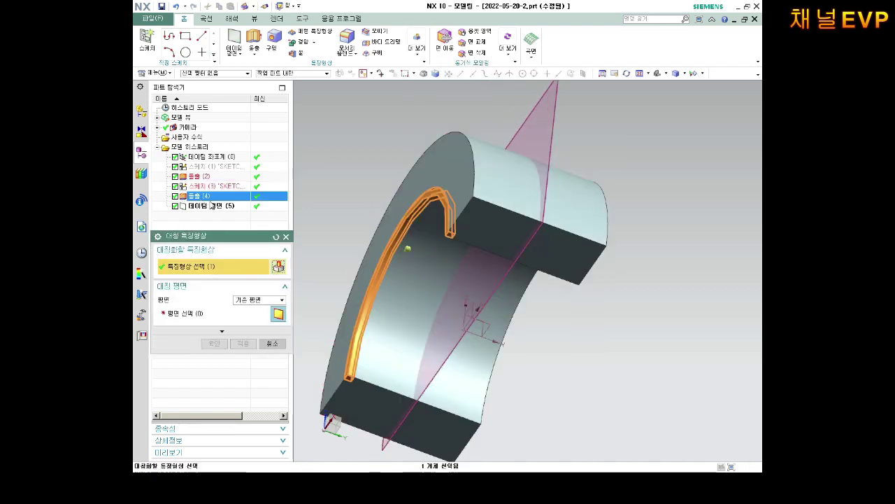
left_click(559, 105)
middle_click_drag(560, 106, 571, 288)
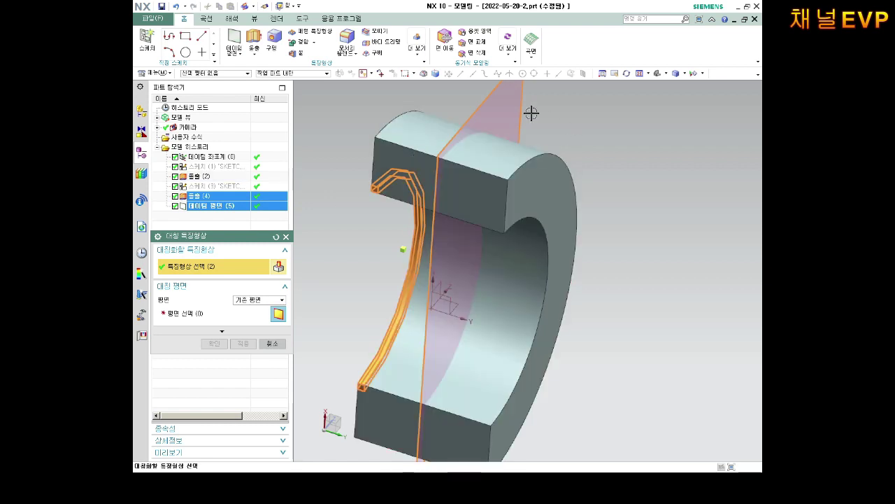
middle_click_drag(539, 118, 555, 120)
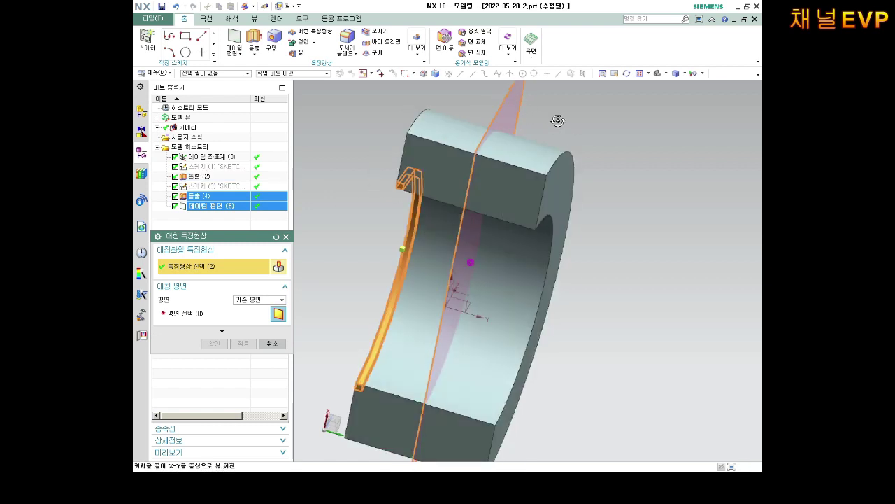
left_click(506, 103, "shift")
Step: Mirror the groove across Datum Plane (5), creating Mirror Feature (6)
left_click(187, 318)
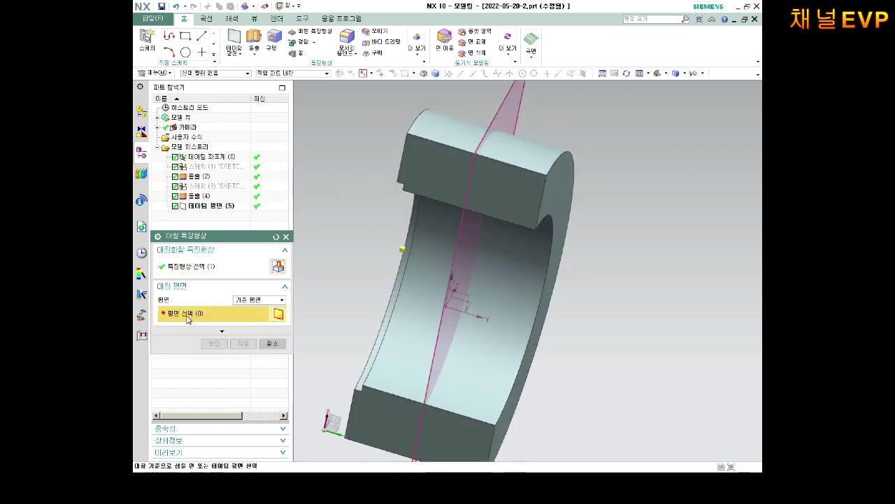
left_click(531, 95)
middle_click_drag(522, 147, 546, 161)
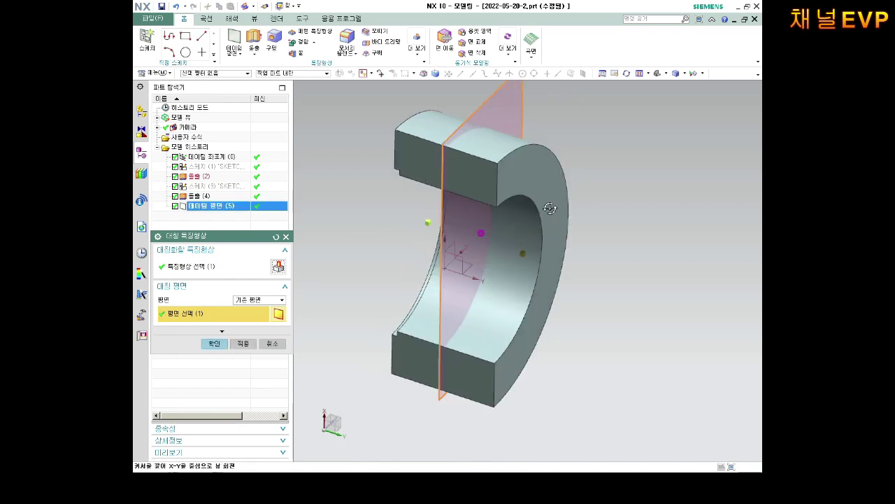
left_click(213, 344)
mouse_move(535, 240)
middle_mouse_down()
mouse_move(541, 279)
mouse_move(599, 208)
mouse_move(661, 206)
middle_mouse_up()
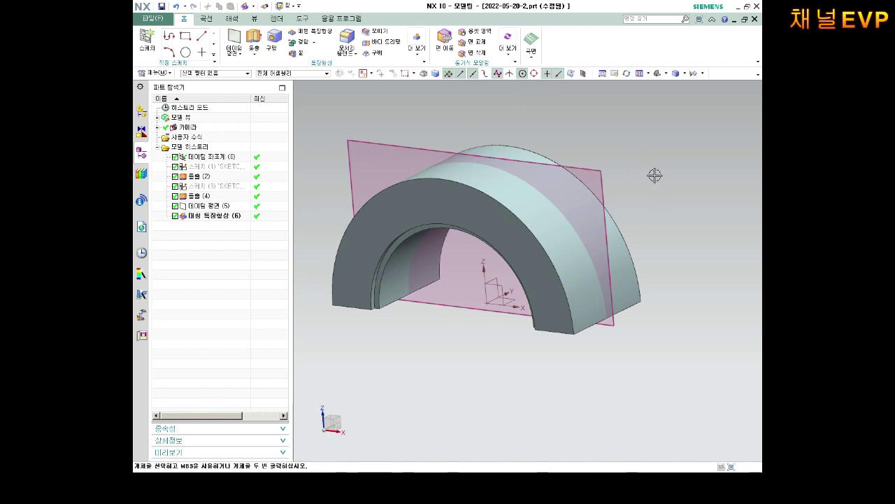
Step: Hide the mid datum plane with Ctrl+B
middle_click_drag(654, 175, 641, 152)
left_click(379, 140)
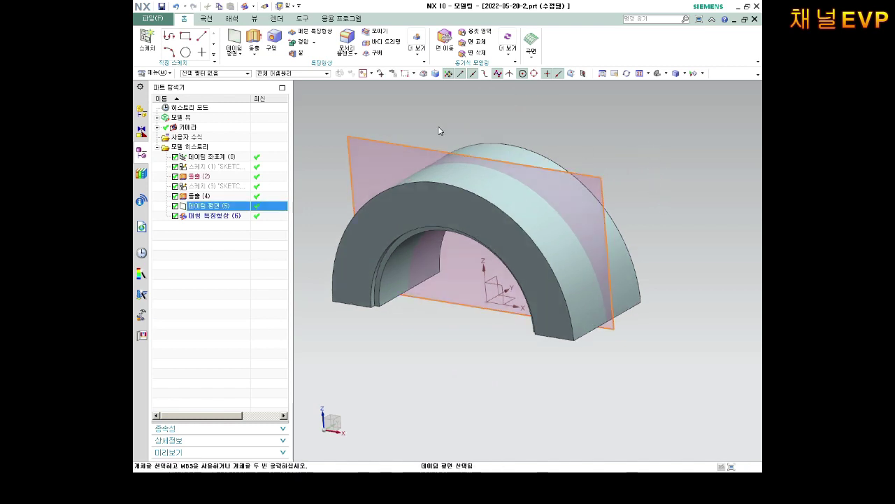
key("ctrl+b")
mouse_move(499, 174)
middle_mouse_down()
mouse_move(498, 146)
mouse_move(515, 189)
middle_mouse_up()
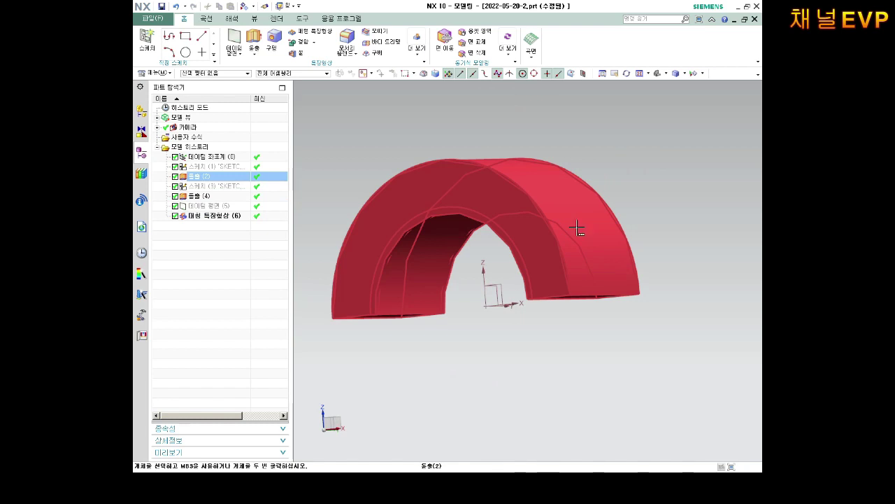
Step: Save the part and orbit to view the arch's base ends
key("ctrl+s")
scroll(578, 238, "down", 2)
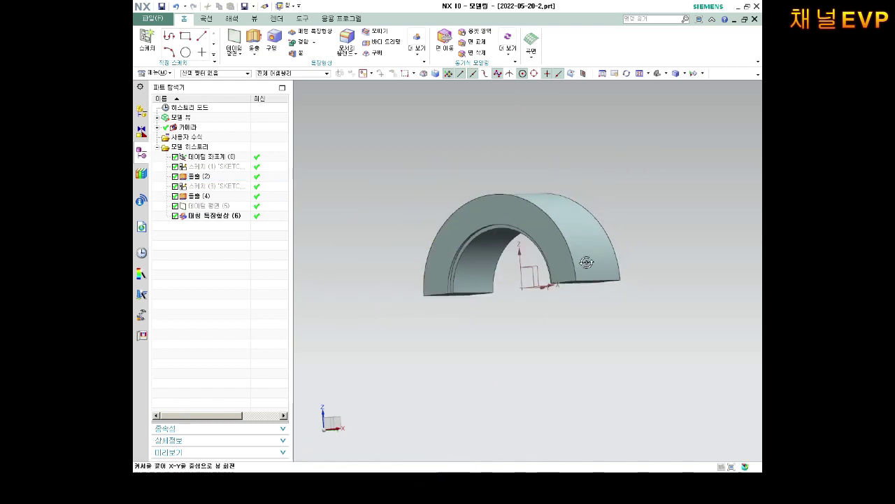
mouse_move(585, 262)
middle_mouse_down()
mouse_move(491, 233)
mouse_move(546, 258)
middle_mouse_up()
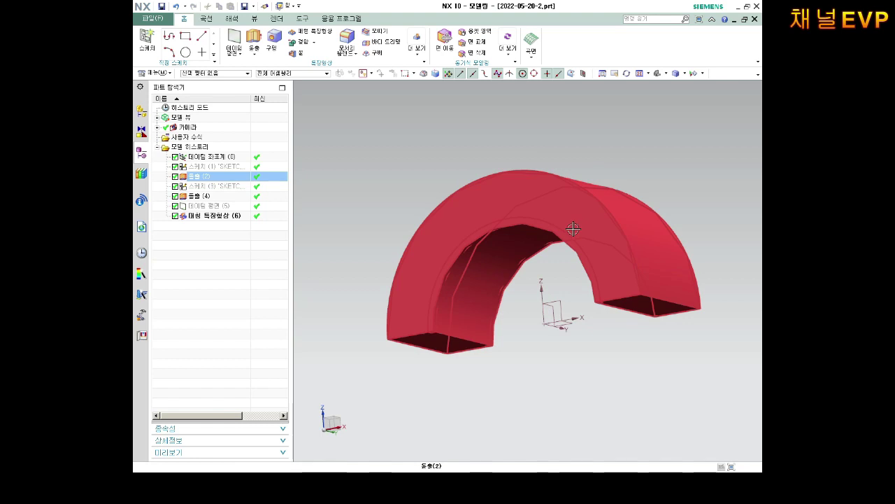
middle_click_drag(585, 248, 657, 283)
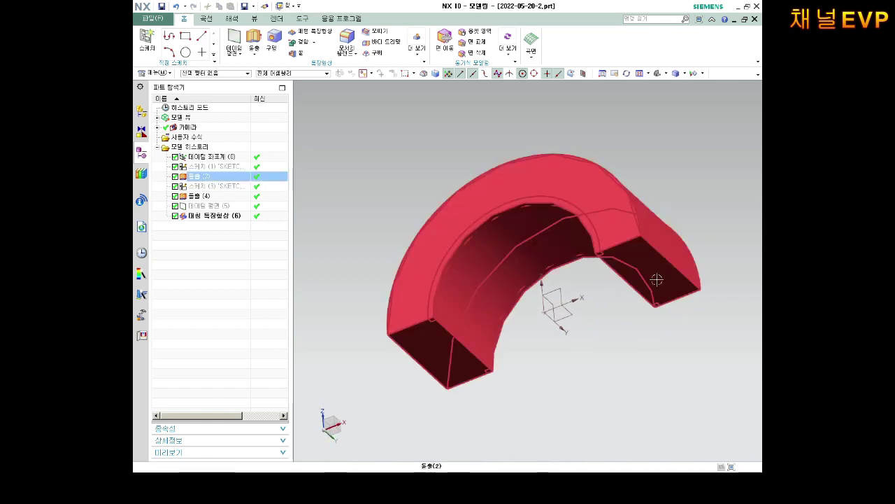
left_click(147, 40)
Step: Sketch on the front base end face and draw a rectangle at the arch's left base
left_click(429, 358)
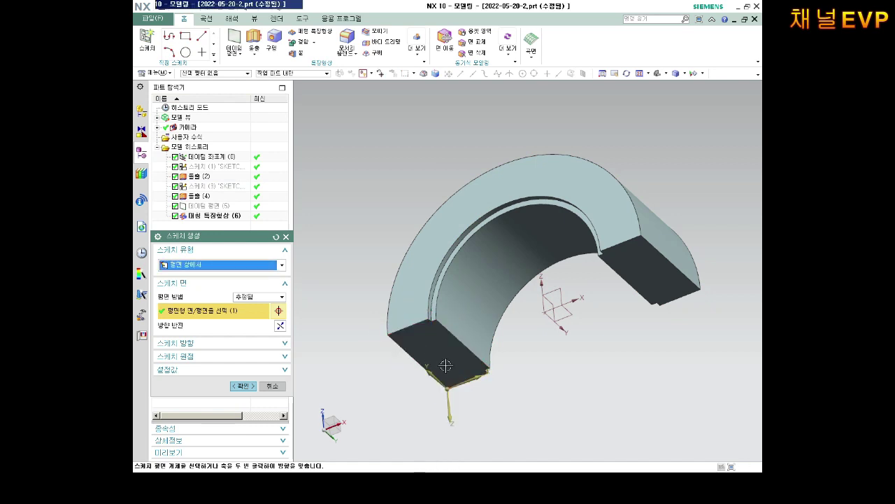
left_click(243, 386)
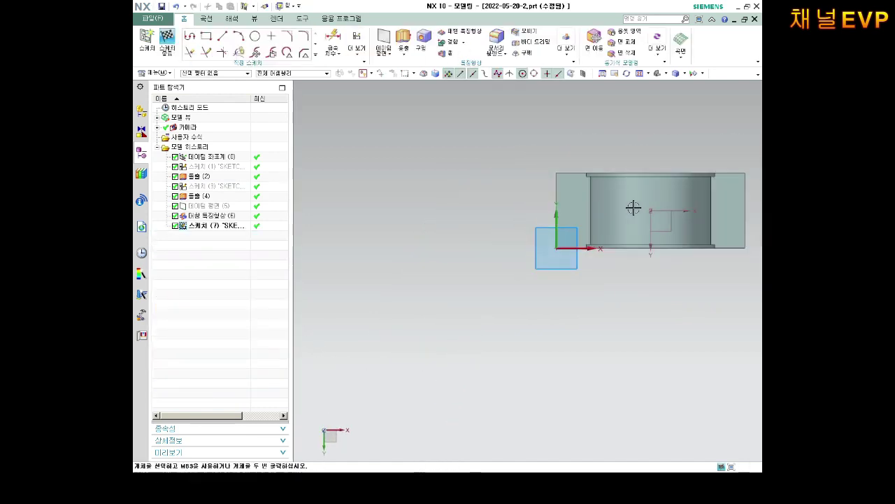
left_click(206, 36)
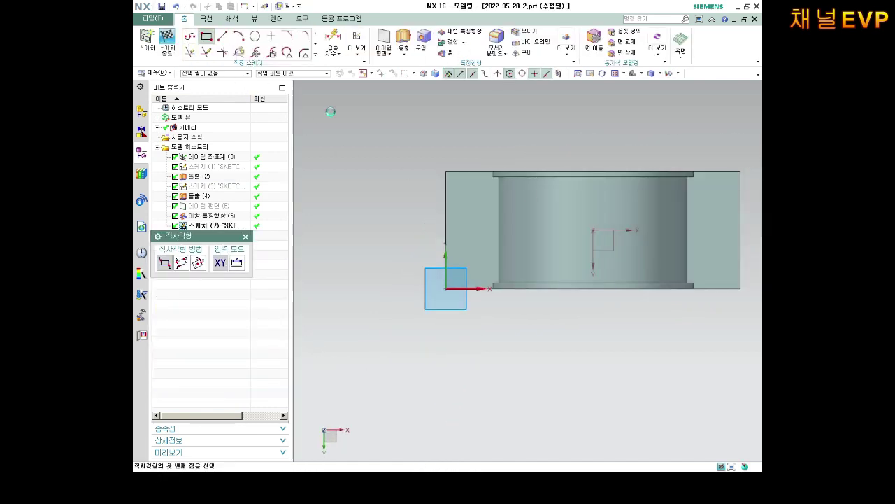
left_click(387, 197)
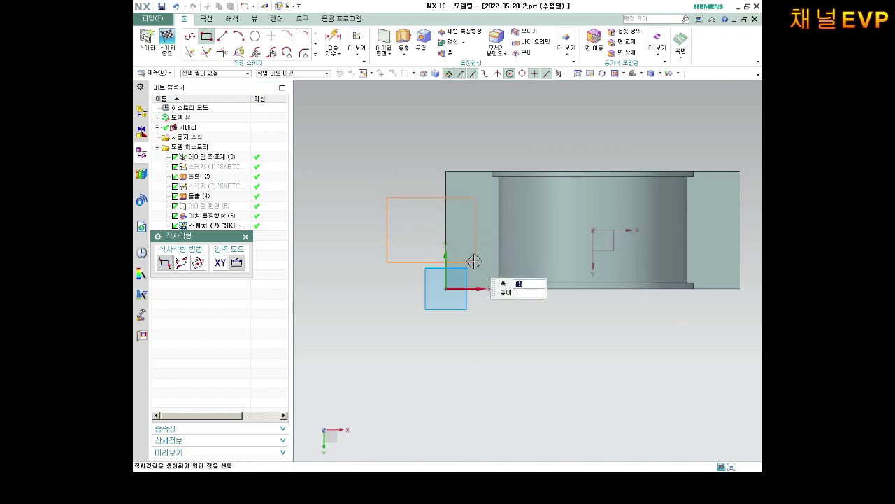
left_click(478, 261)
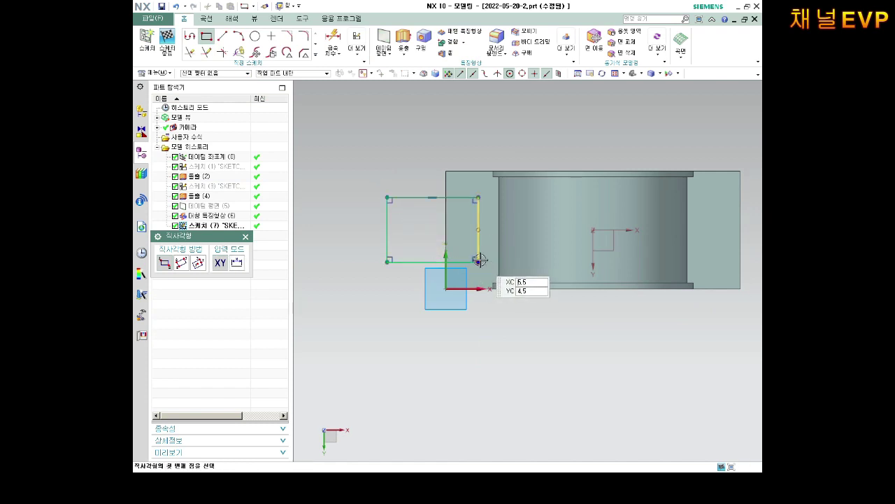
key("Escape")
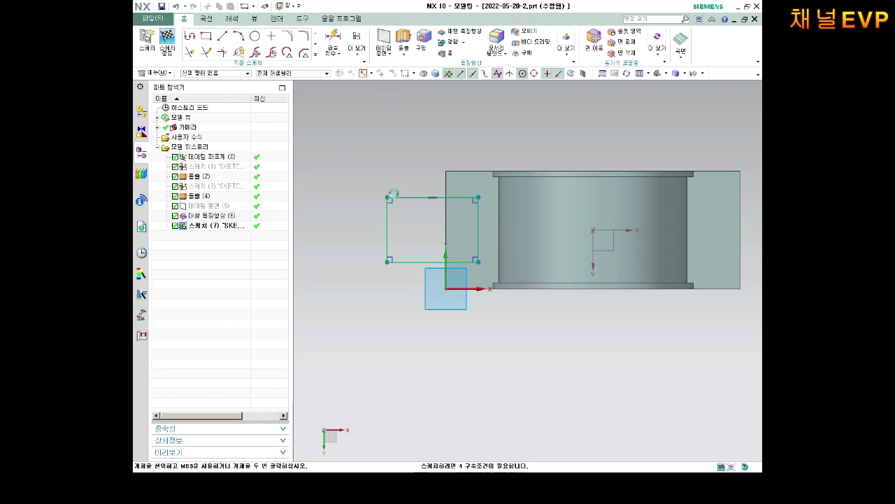
Step: Dimension the rectangle: height 10, 5 below the top edge, 30 from the centre axis
key("d")
left_click(387, 231)
left_click(345, 224)
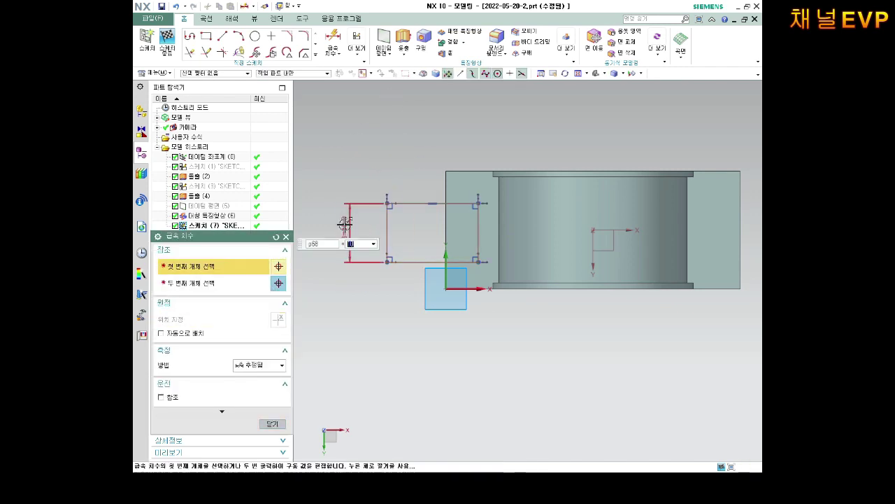
left_click(459, 172)
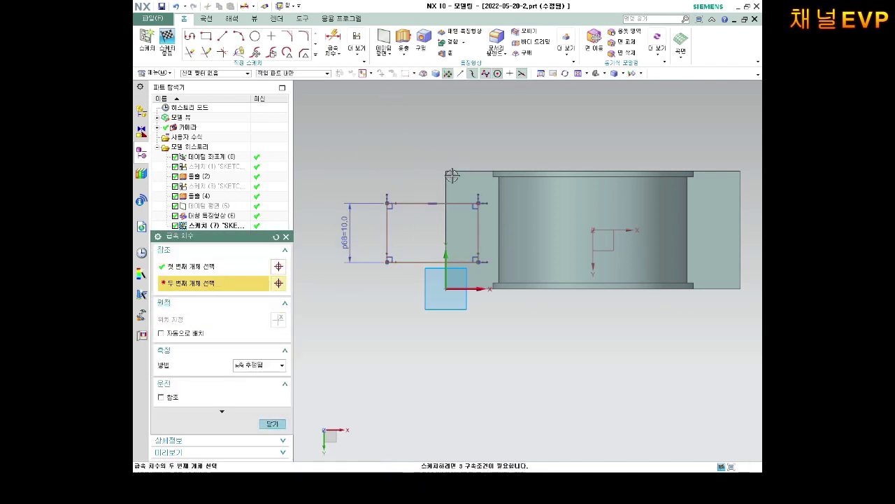
left_click(422, 203)
left_click(400, 170)
type("5")
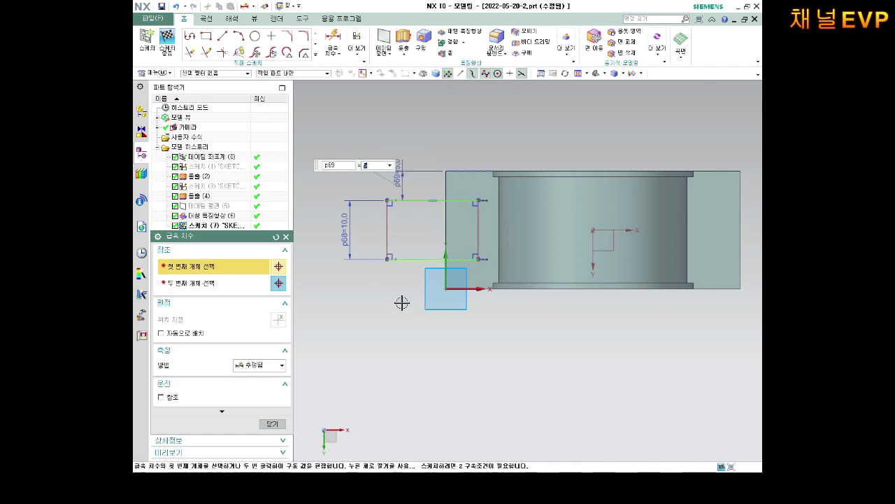
left_click(388, 240)
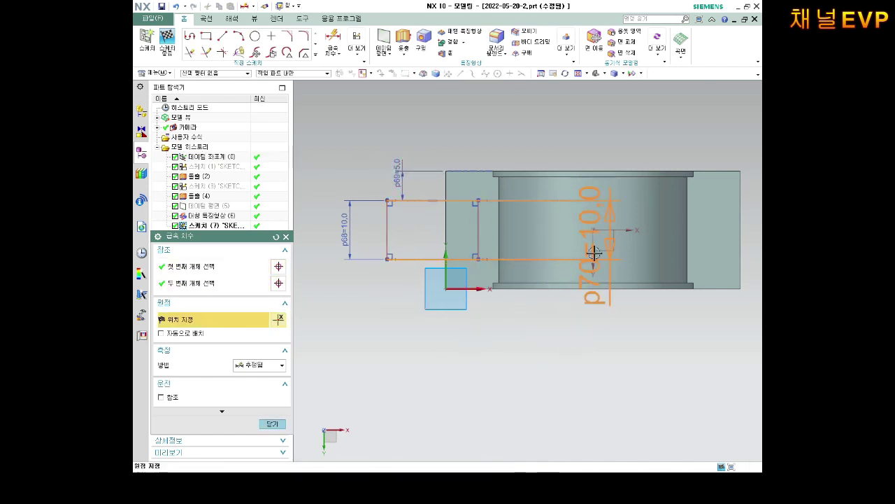
left_click(595, 249)
left_click(520, 334)
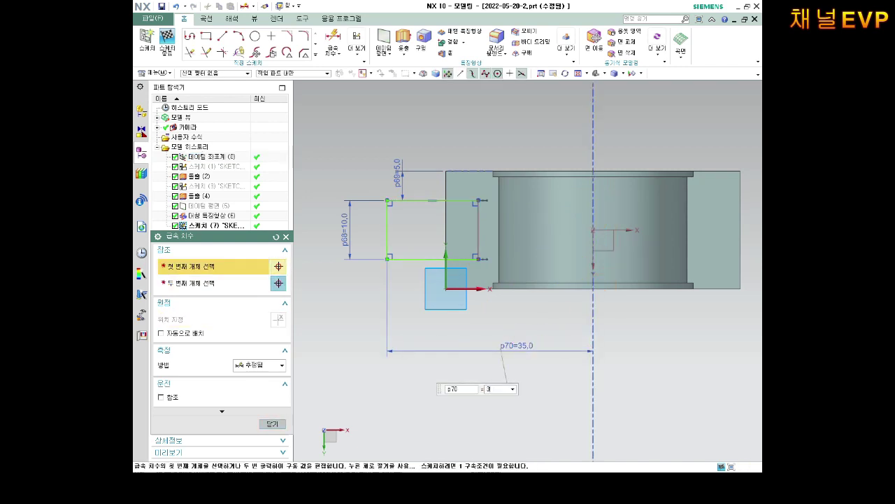
middle_click(578, 254)
scroll(531, 238, "up", 3)
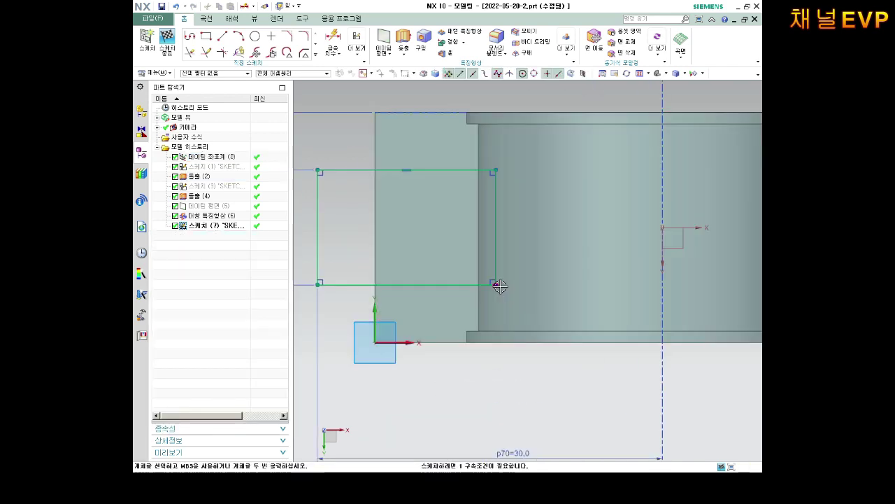
Step: Mirror the four-line lug rectangle across the vertical centre axis onto the right base end
scroll(539, 370, "down", 3)
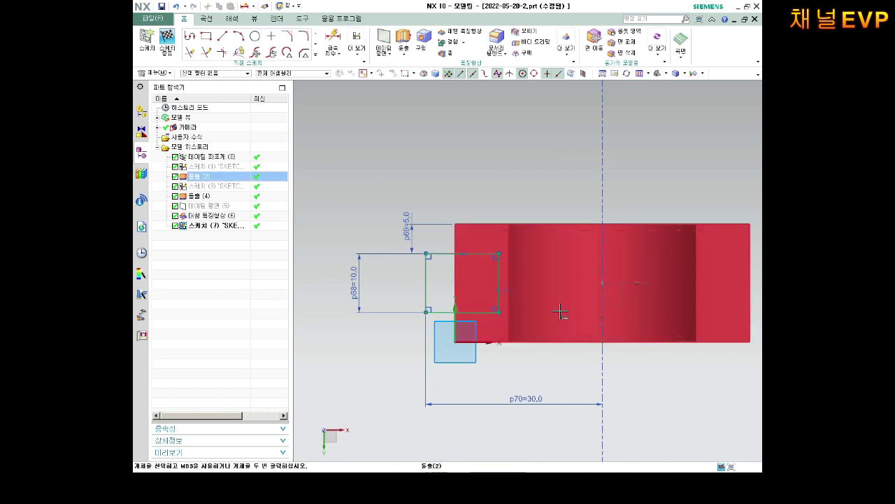
scroll(567, 306, "up", 1)
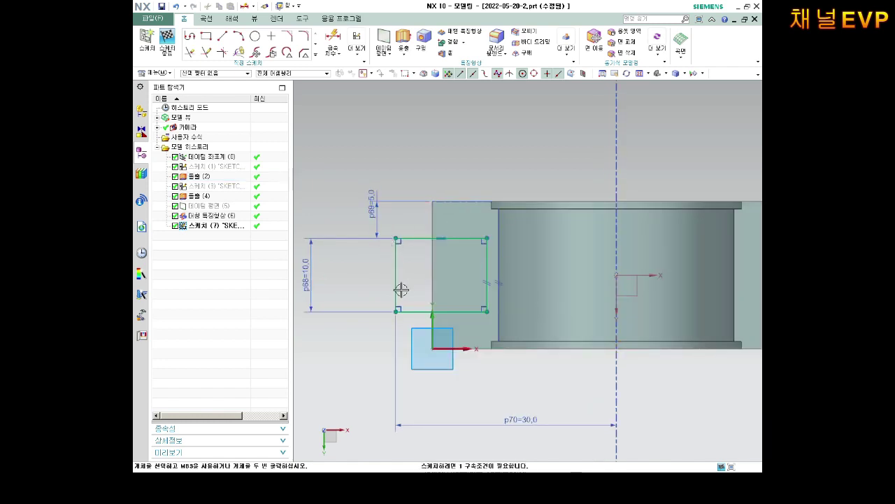
scroll(410, 263, "down", 2)
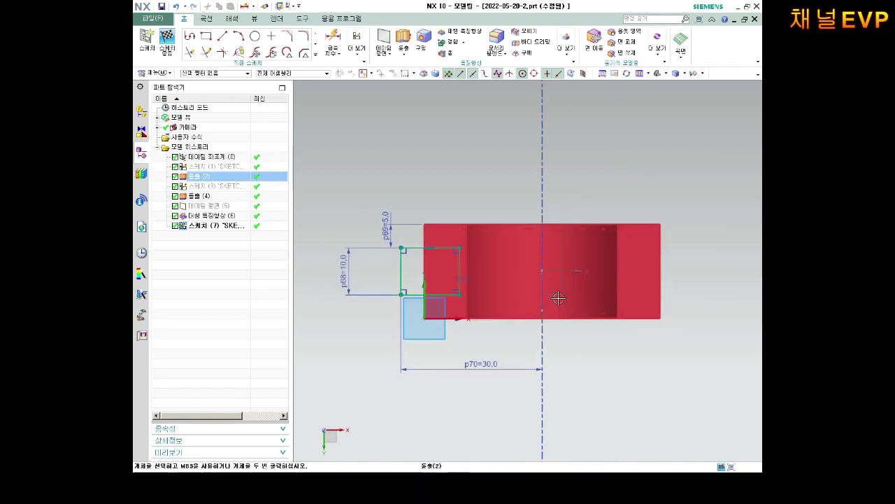
left_click(318, 56)
left_click(190, 128)
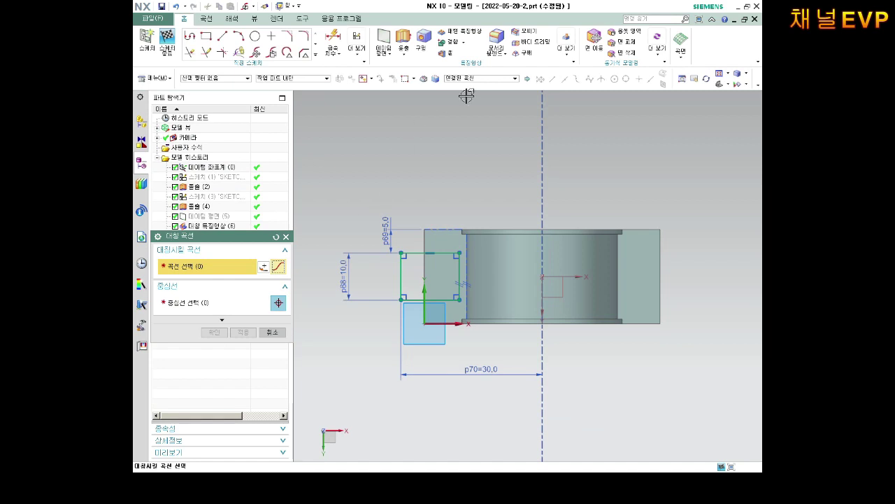
left_click(428, 252)
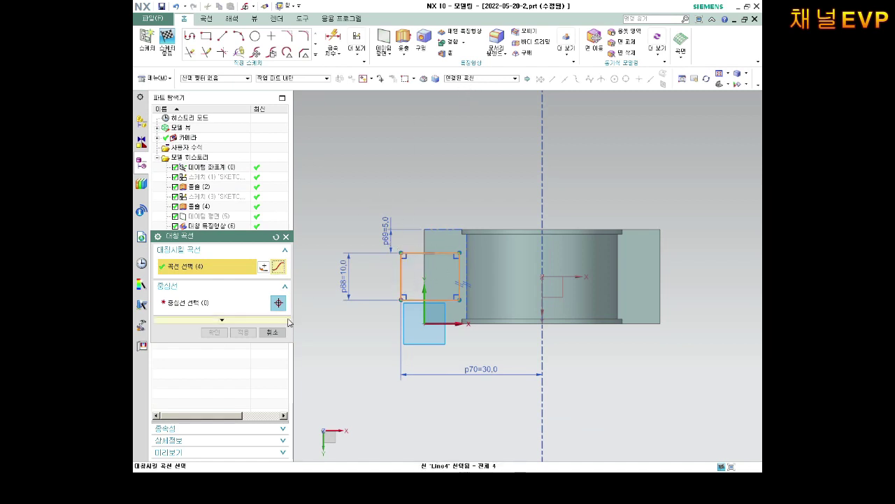
left_click(239, 298)
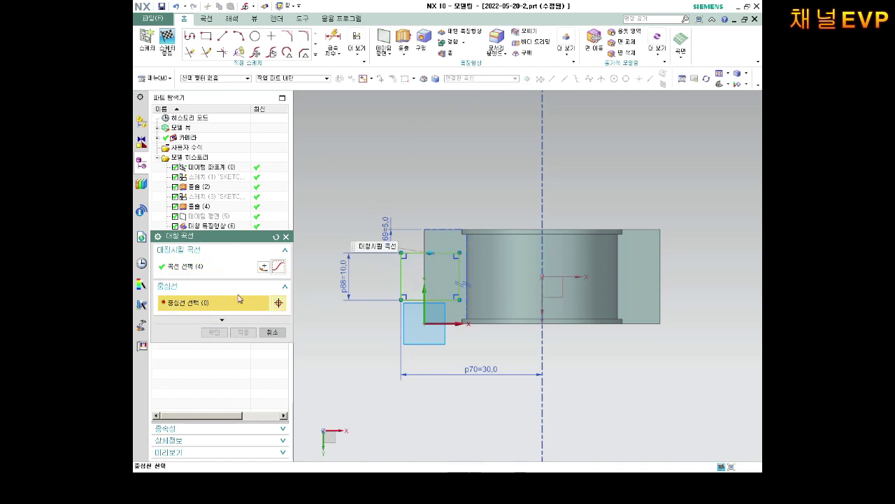
left_click(542, 294)
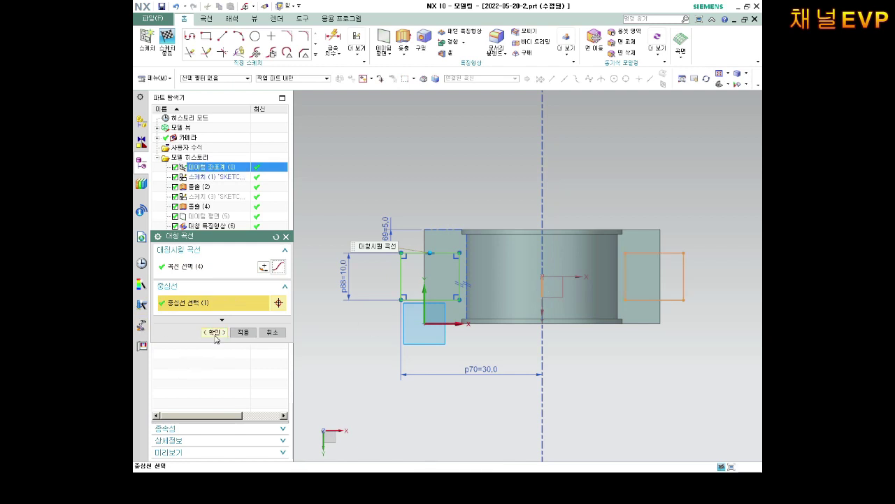
left_click(214, 335)
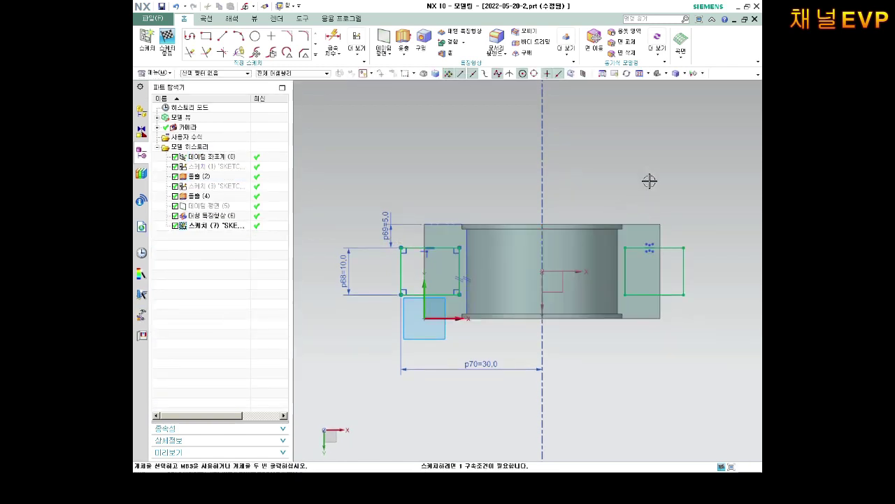
Step: Orbit to an oblique 3-D view and finish Sketch (7)
mouse_move(649, 181)
middle_mouse_down()
mouse_move(636, 164)
mouse_move(625, 253)
mouse_move(609, 290)
mouse_move(582, 271)
middle_mouse_up()
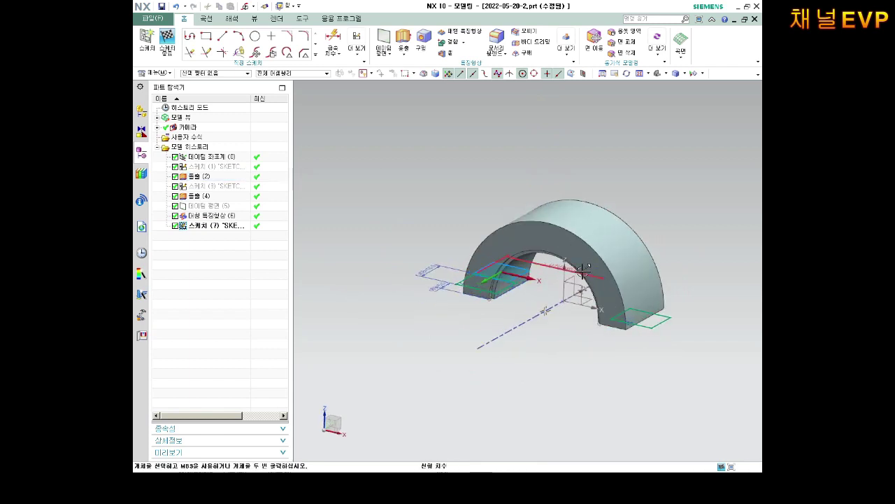
middle_click_drag(475, 190, 455, 193)
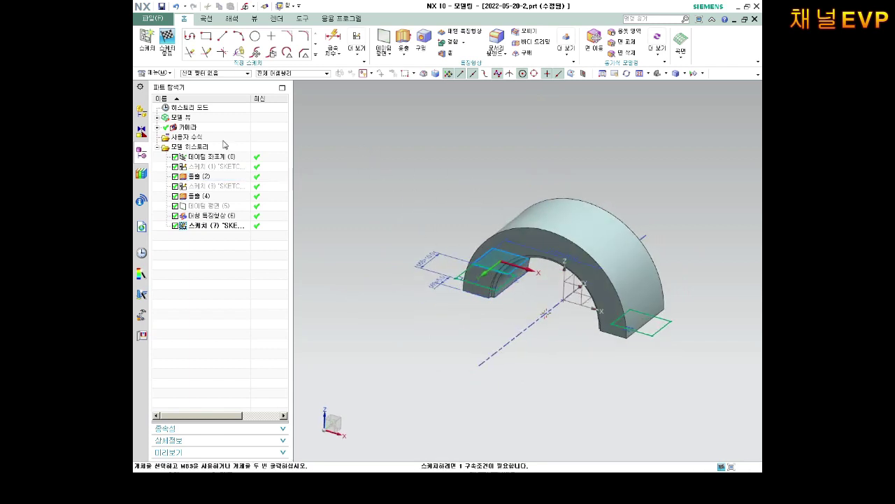
left_click(166, 46)
Step: Extrude both base rectangles 10 mm with Boolean Unite, creating Extrude (8) lugs on the arch
left_click(253, 42)
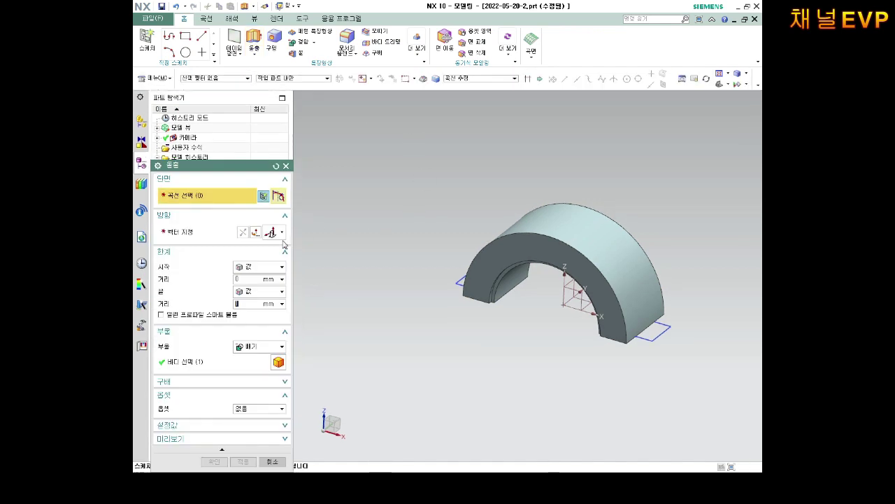
left_click(458, 284)
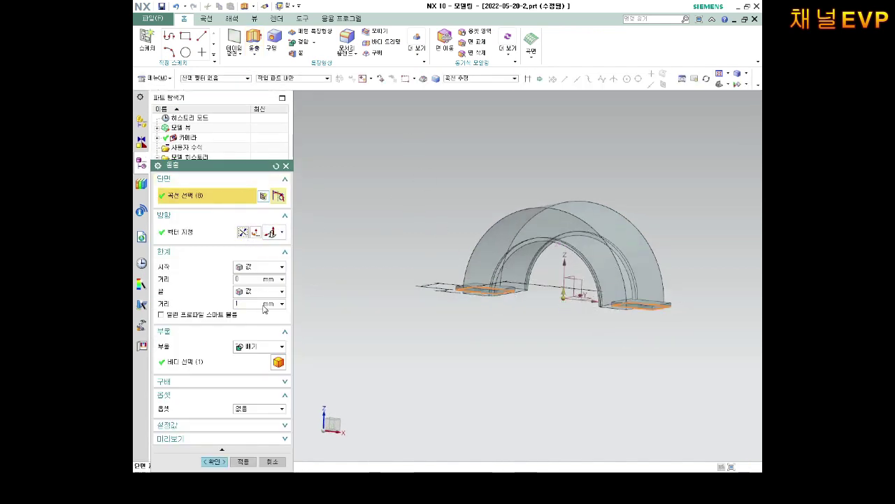
double_click(263, 305)
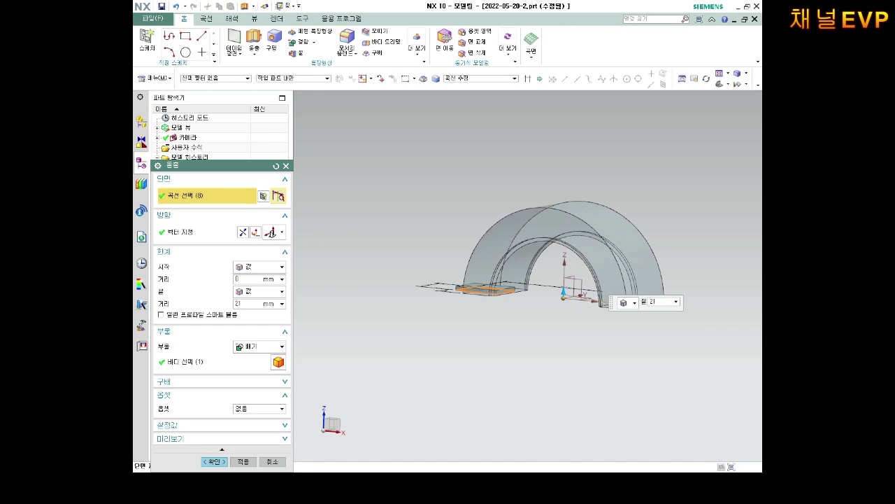
type("10")
key("Return")
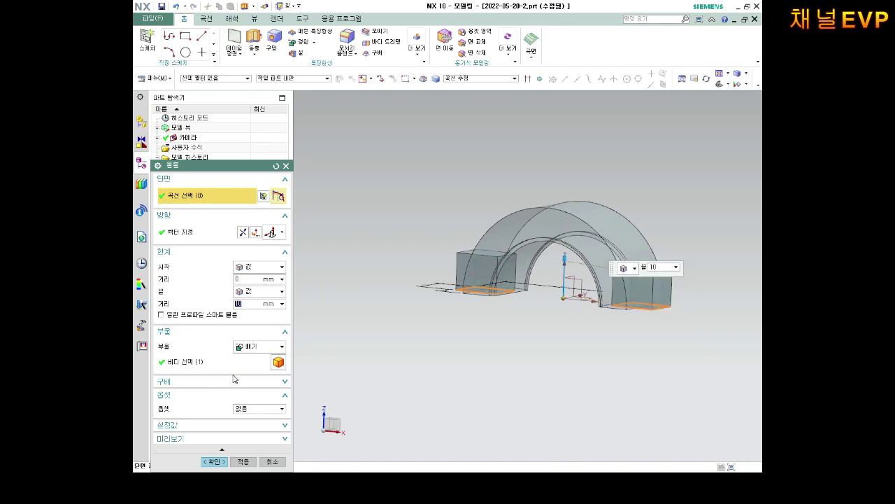
left_click(259, 346)
left_click(256, 365)
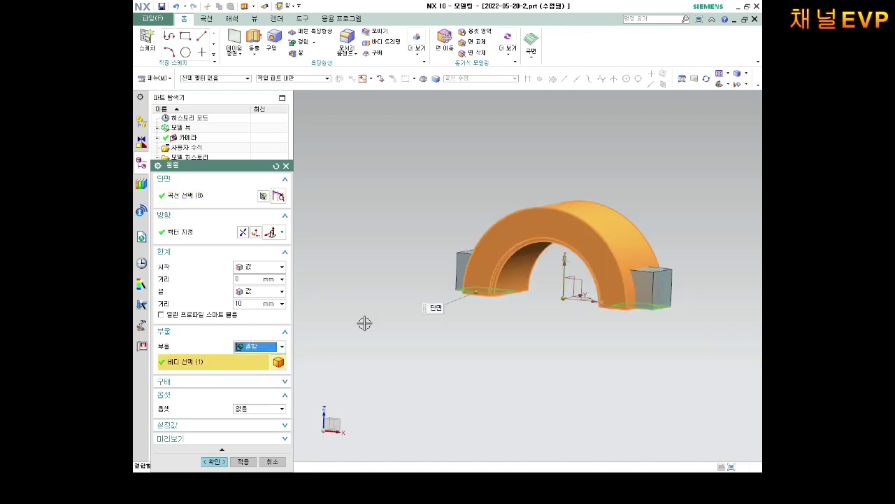
middle_click_drag(451, 335, 453, 350)
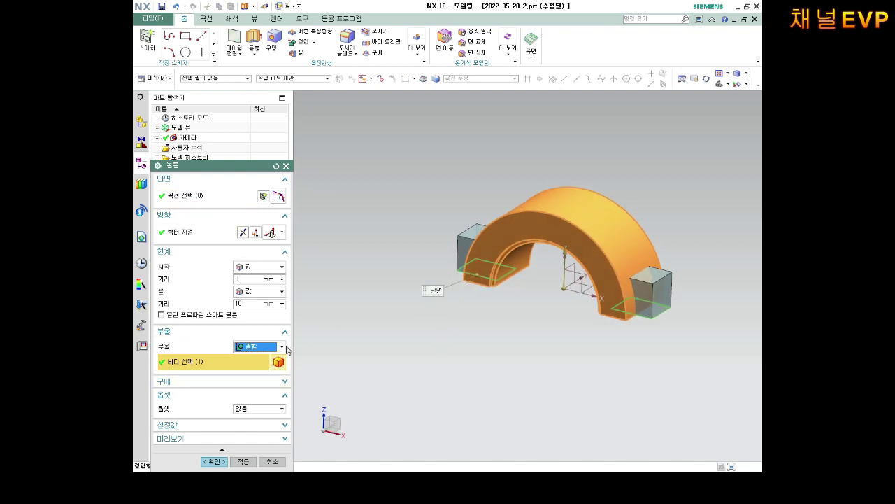
left_click_drag(231, 165, 231, 132)
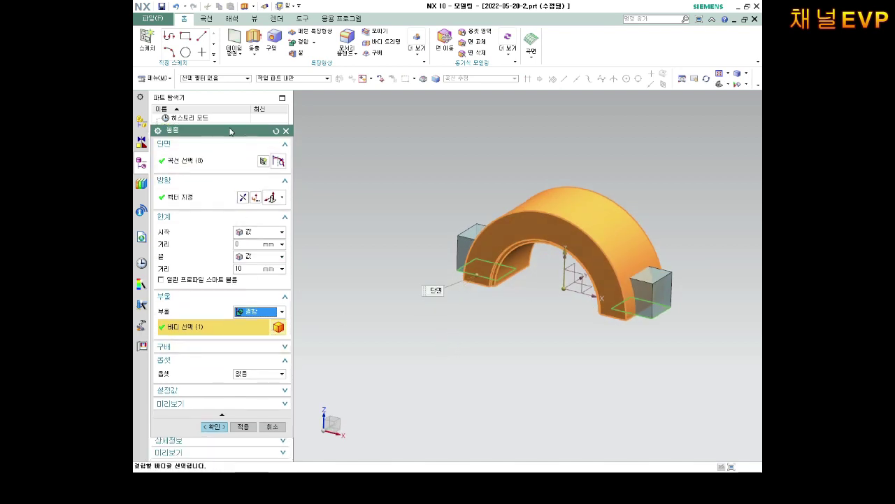
left_click(218, 428)
mouse_move(539, 345)
middle_mouse_down()
mouse_move(566, 310)
mouse_move(537, 294)
mouse_move(533, 355)
mouse_move(592, 303)
mouse_move(531, 271)
middle_mouse_up()
Step: Hide Sketch (7) from the Part Navigator and orbit to view the two lugs
left_click(244, 226)
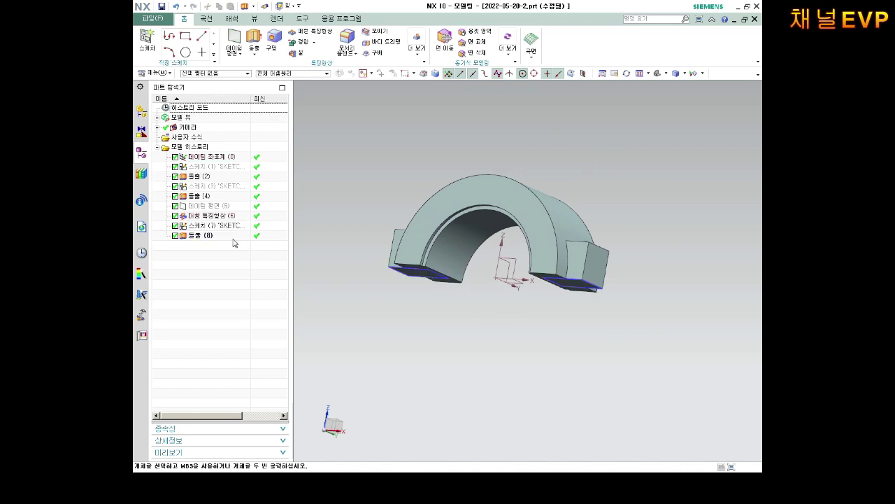
right_click(232, 230)
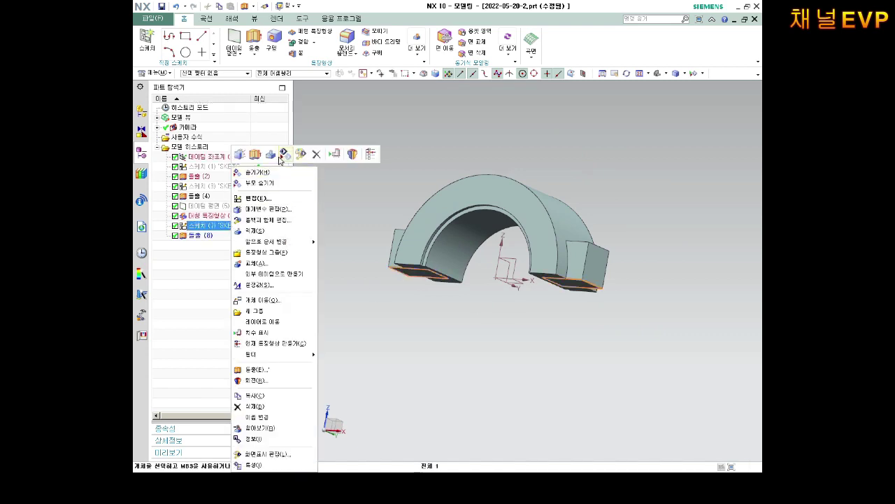
left_click(285, 154)
mouse_move(578, 319)
middle_mouse_down()
mouse_move(569, 278)
mouse_move(580, 267)
middle_mouse_up()
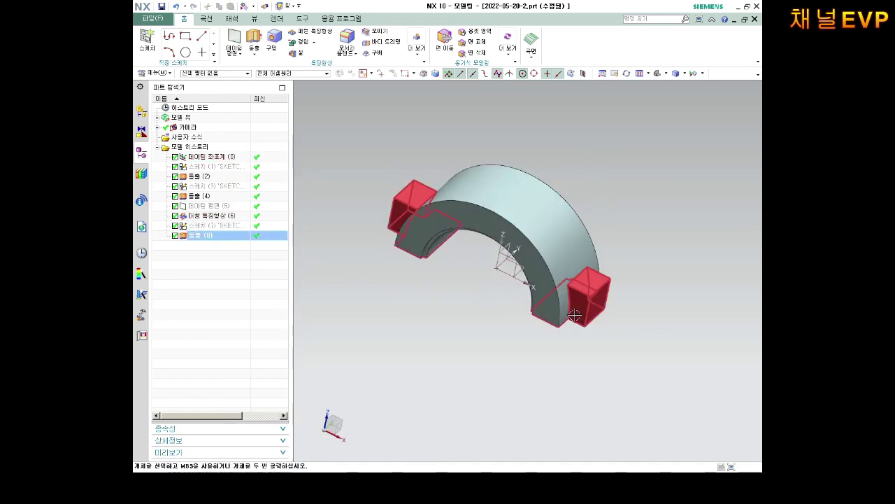
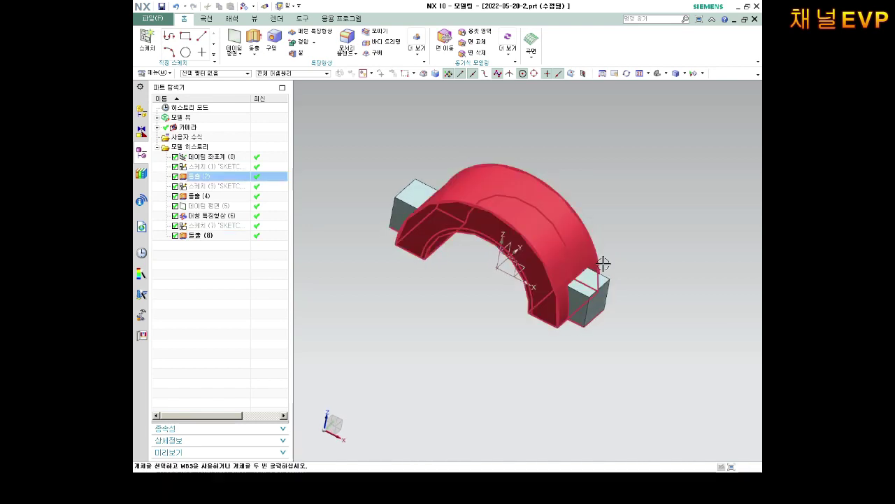
Step: Discard a stray empty sketch, then start a new sketch on the left lug's top face
left_click(147, 39)
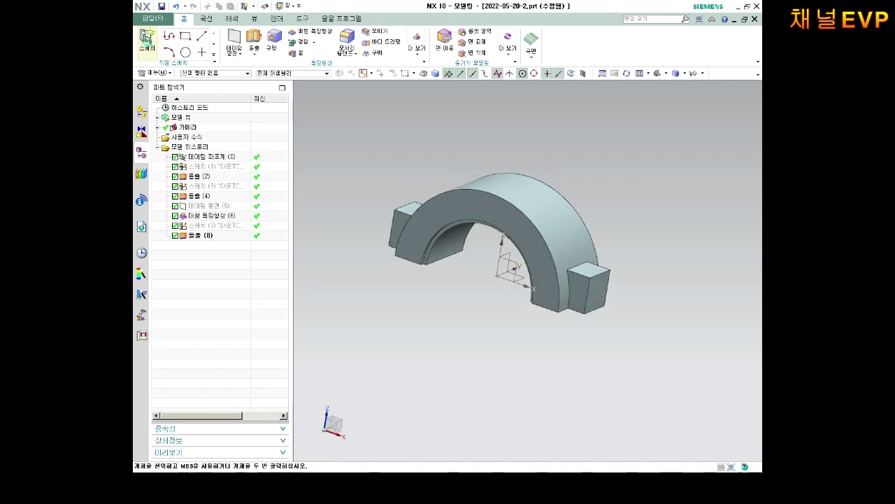
middle_click(456, 262)
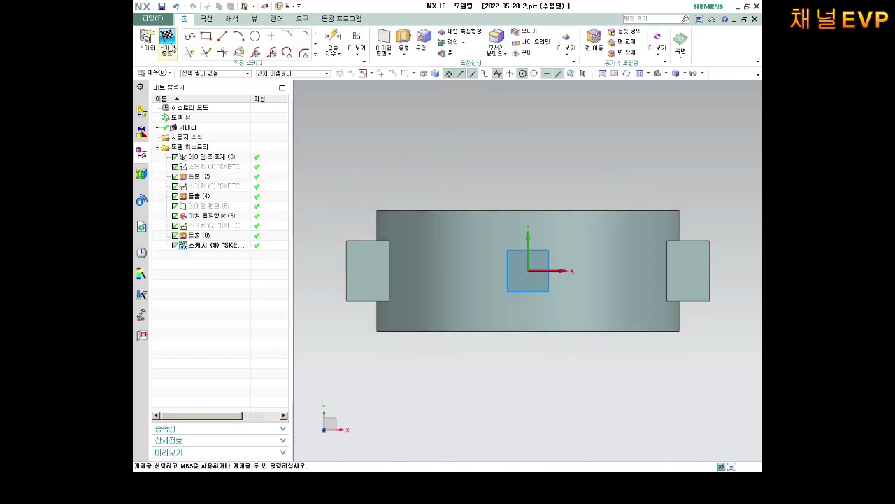
left_click(168, 41)
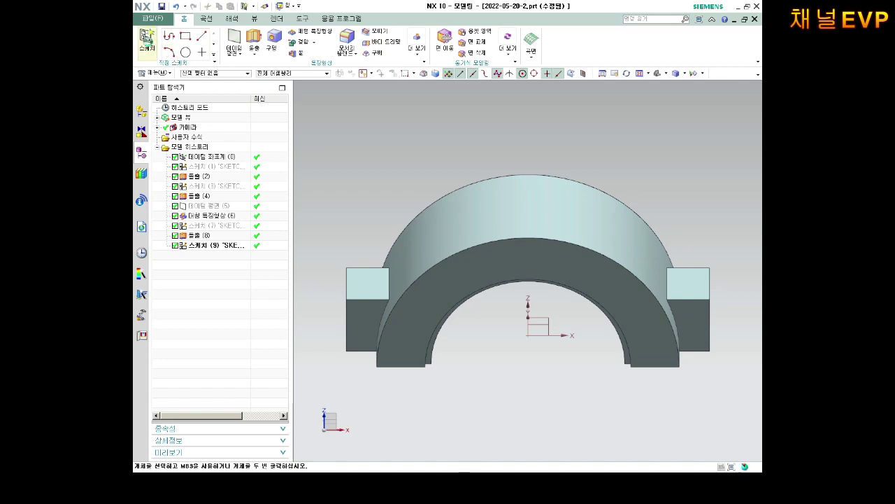
left_click(148, 40)
left_click(366, 280)
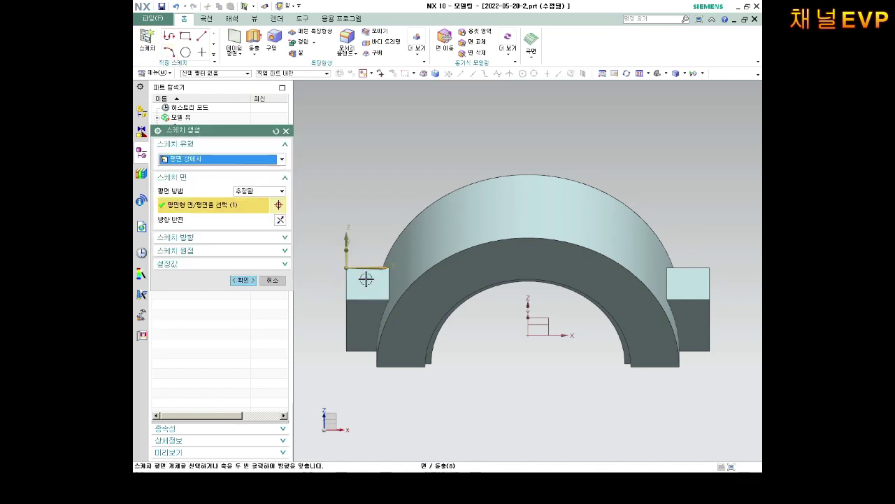
left_click(241, 279)
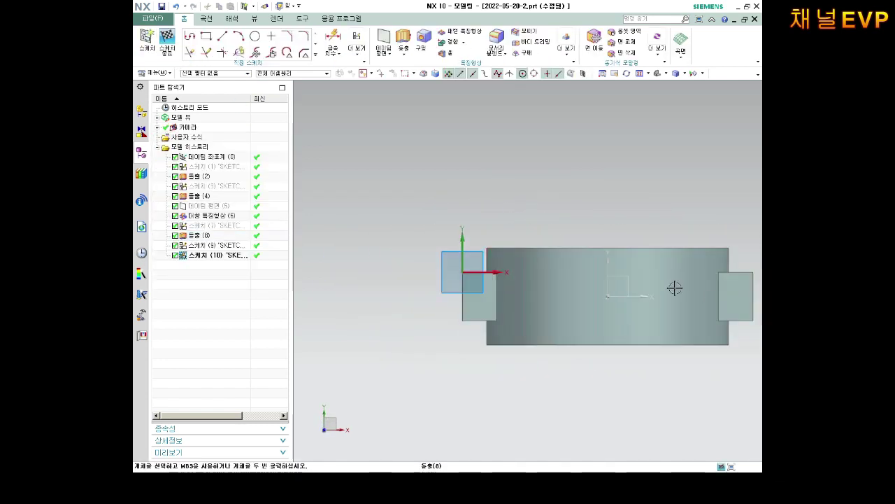
Step: Draw one circle on the left lug and one on the right lug with the Circle tool
left_click(255, 36)
left_click(479, 299)
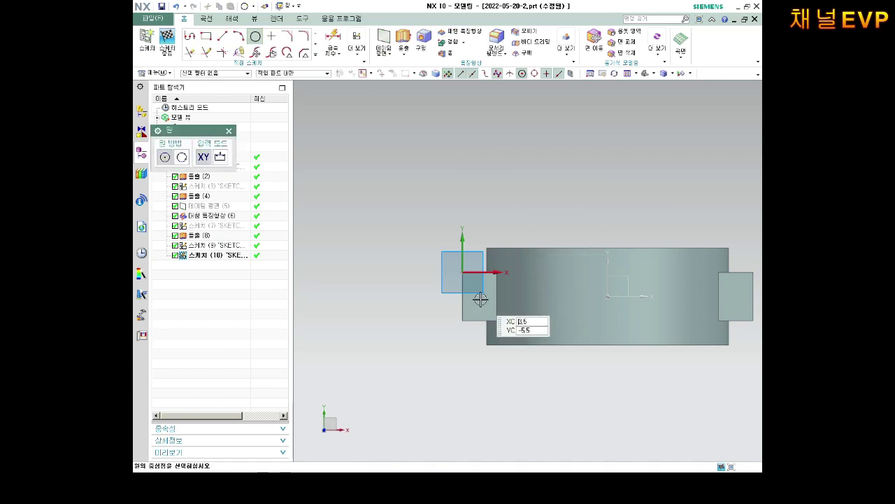
left_click(483, 288)
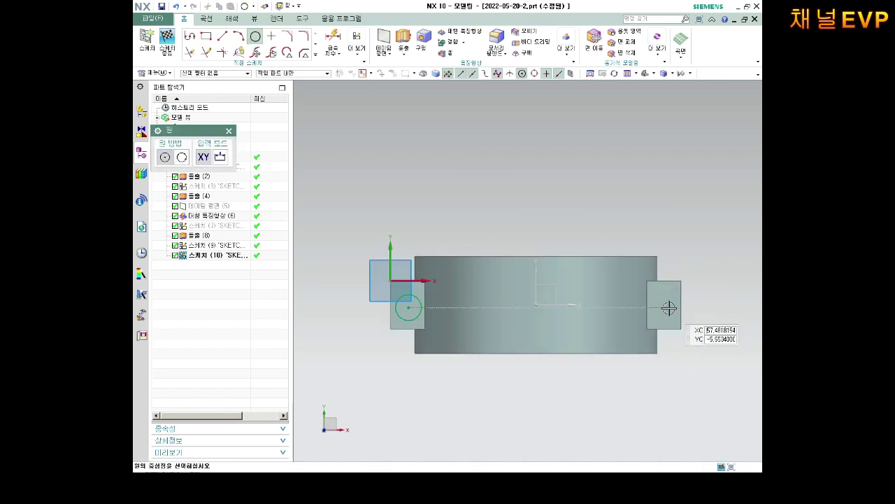
left_click(665, 298)
scroll(663, 292, "down", 2)
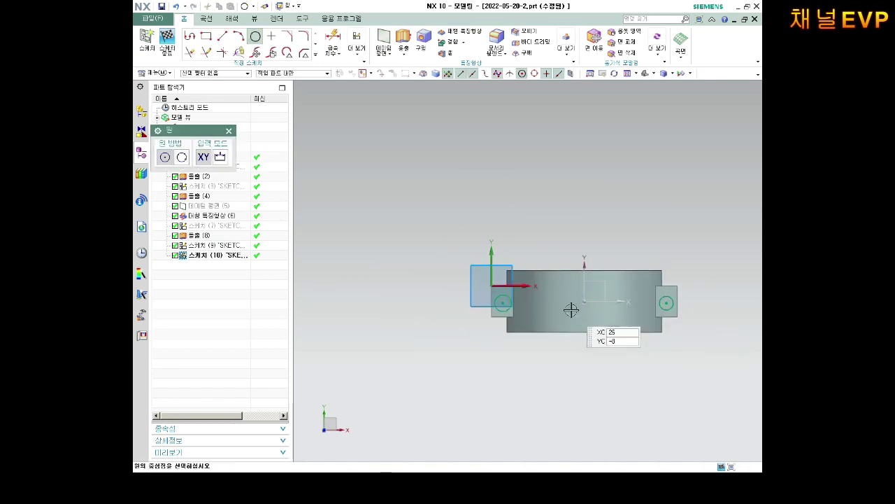
scroll(570, 305, "up", 1)
scroll(588, 304, "up", 1)
key("Escape")
Step: Dimension both lug circles to an 8.0 diameter
key("d")
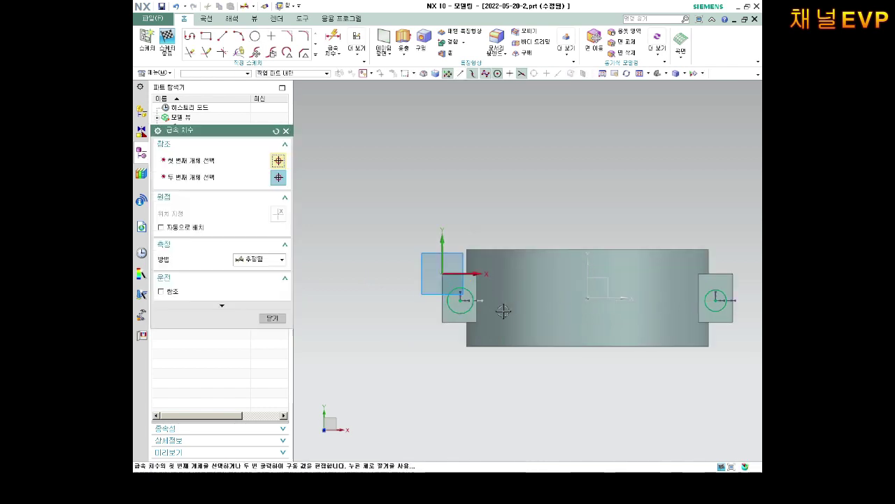
left_click(468, 289)
left_click(463, 223)
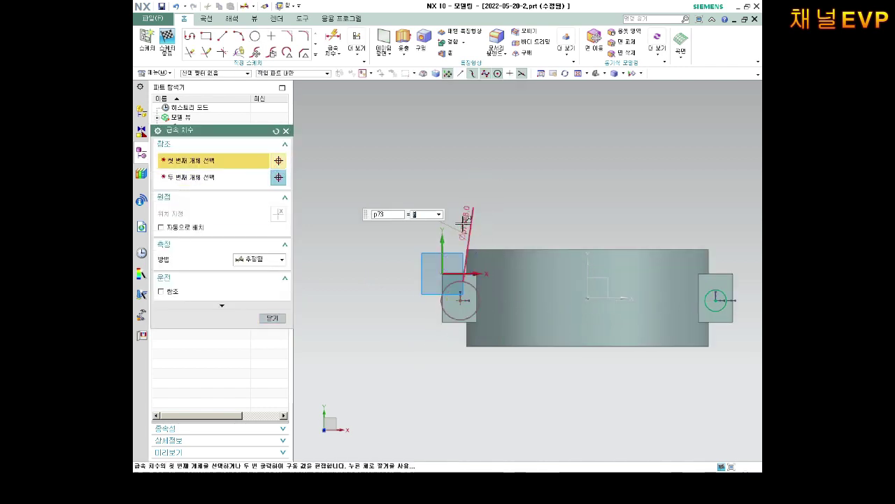
left_click(716, 297)
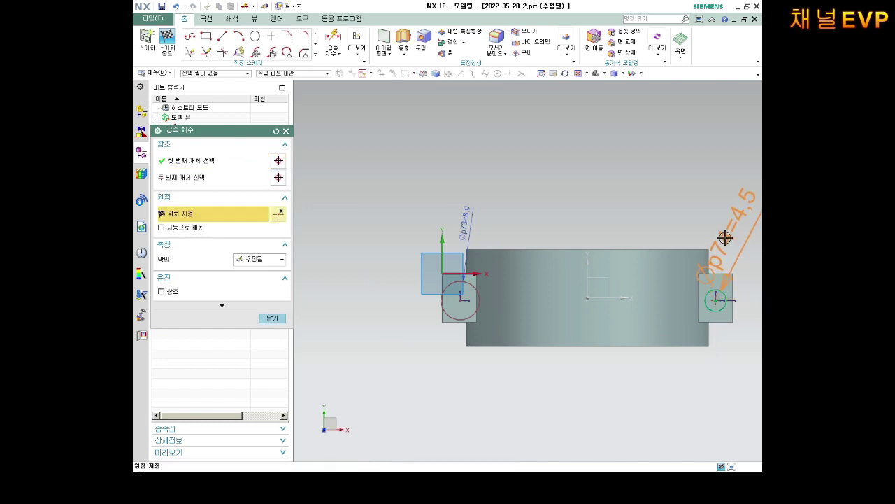
left_click(726, 236)
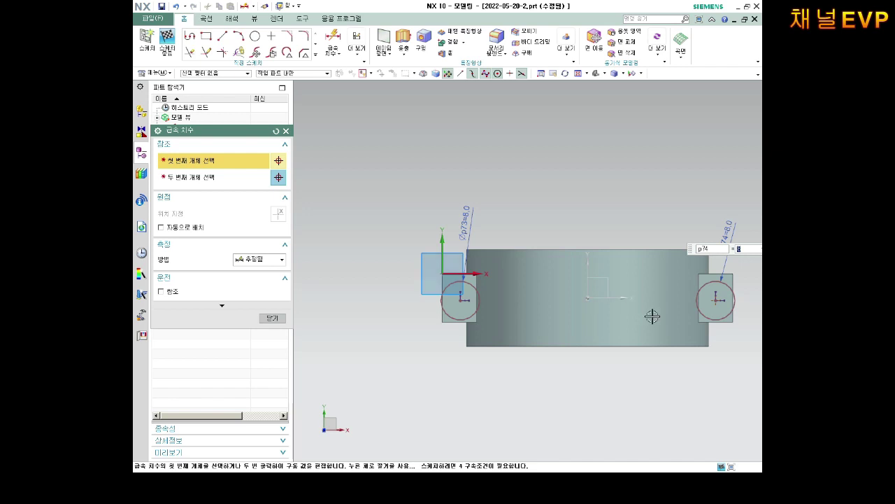
Step: Pick the left circle's centre to begin a horizontal distance dimension
scroll(637, 352, "up", 1)
scroll(637, 351, "up", 1)
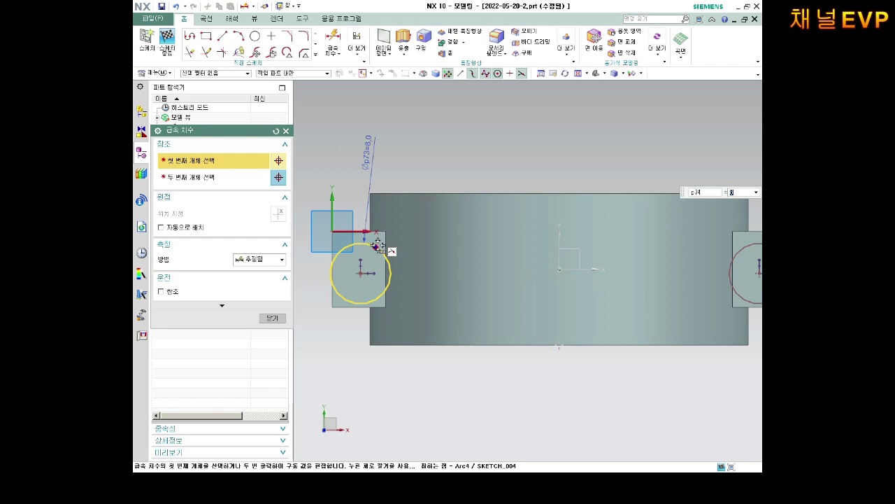
scroll(367, 253, "up", 2)
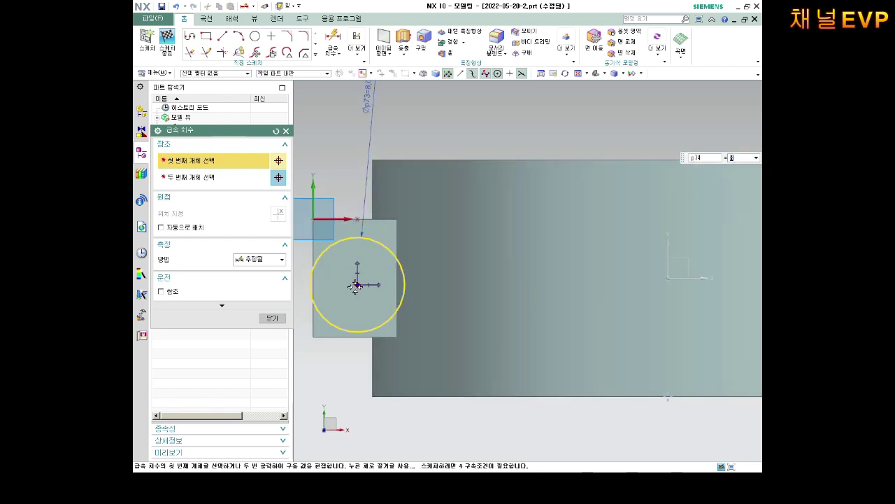
left_click(356, 285)
scroll(357, 286, "down", 3)
Step: Place both circles 25.0 from the vertical centreline (p75, p76)
left_click(518, 279)
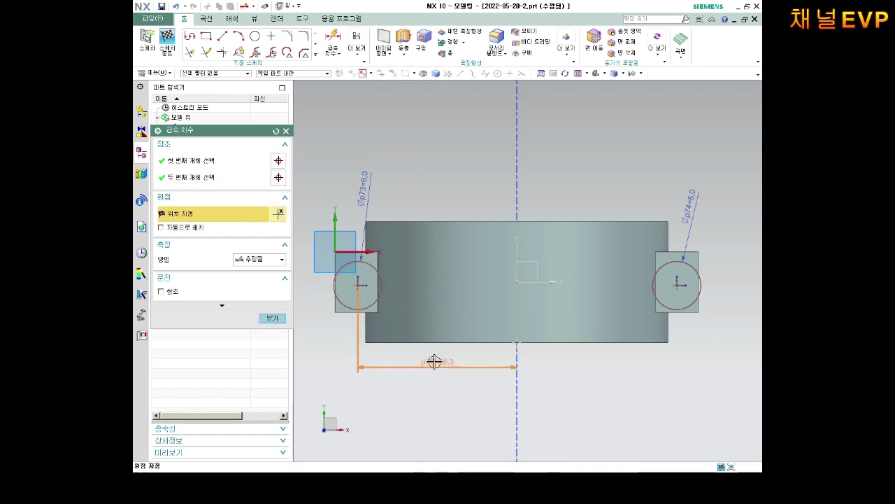
left_click(458, 365)
left_click(458, 365)
type("5")
key("Return")
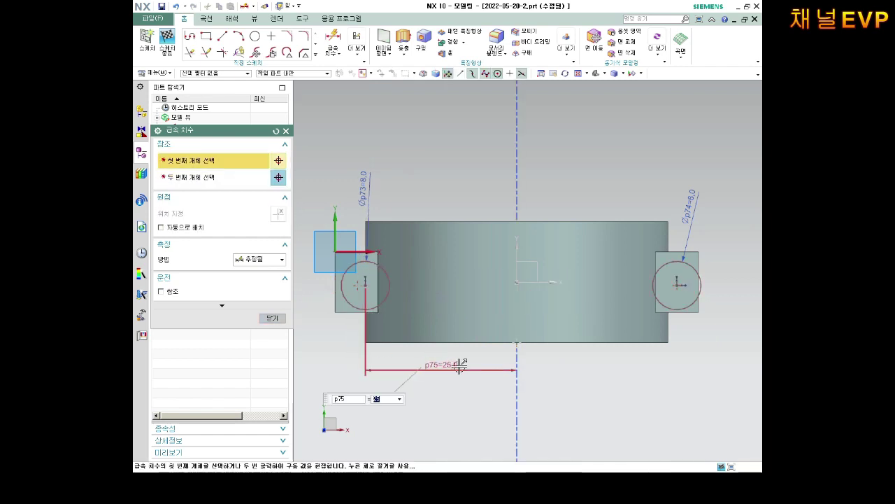
left_click(677, 283)
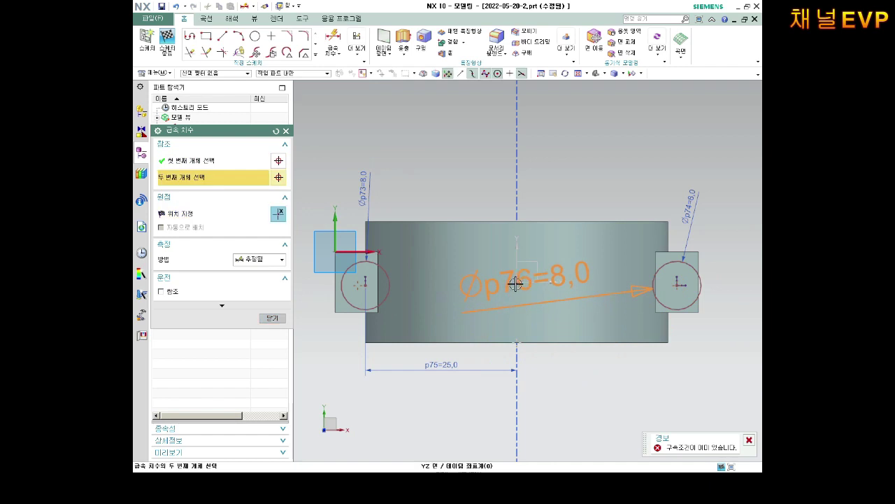
left_click(516, 284)
left_click(566, 366)
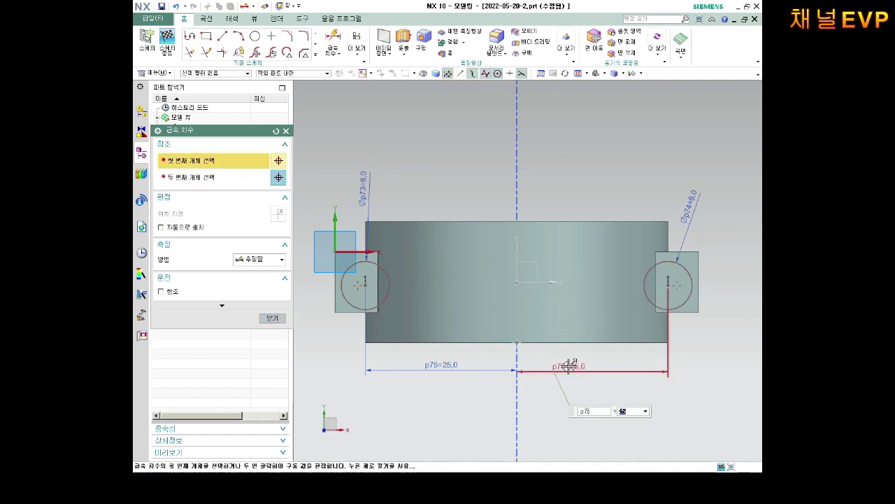
scroll(392, 340, "up", 2)
Step: Dimension the left circle 5.0 from the left lug's bottom edge (p77)
left_click(356, 263)
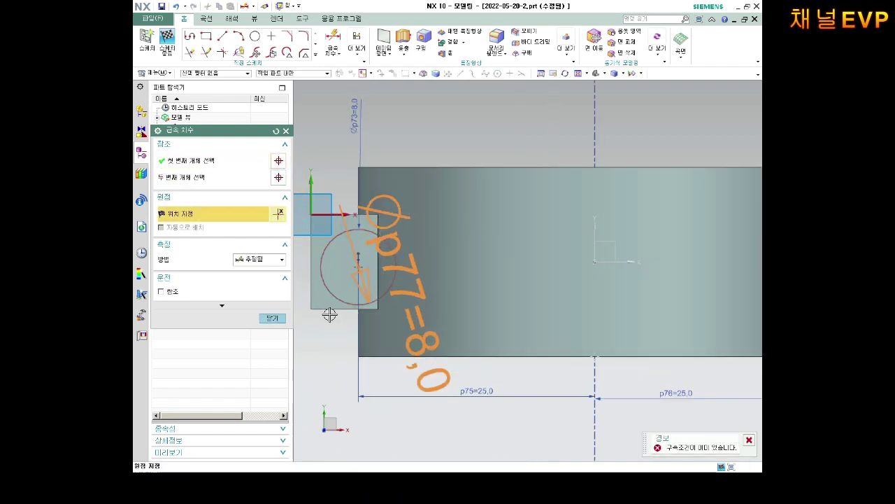
left_click(325, 309)
scroll(304, 330, "down", 2)
scroll(310, 320, "up", 2)
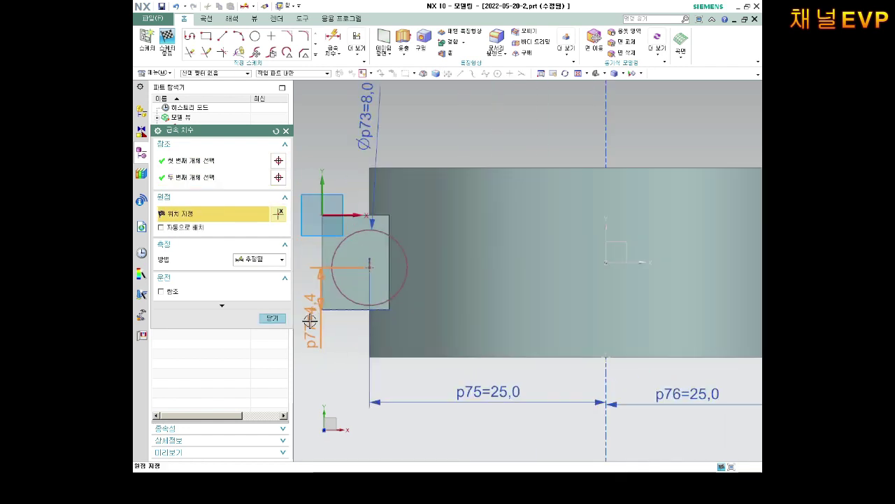
left_click(449, 318)
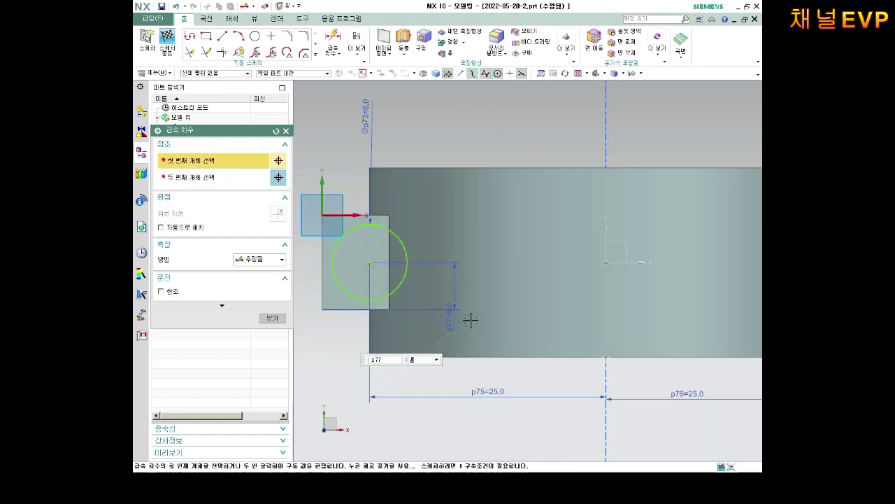
scroll(454, 325, "down", 3)
scroll(669, 301, "up", 3)
Step: Dimension the right circle 5.0 from the right lug's bottom edge (p78) and finish the sketch
left_click(661, 283)
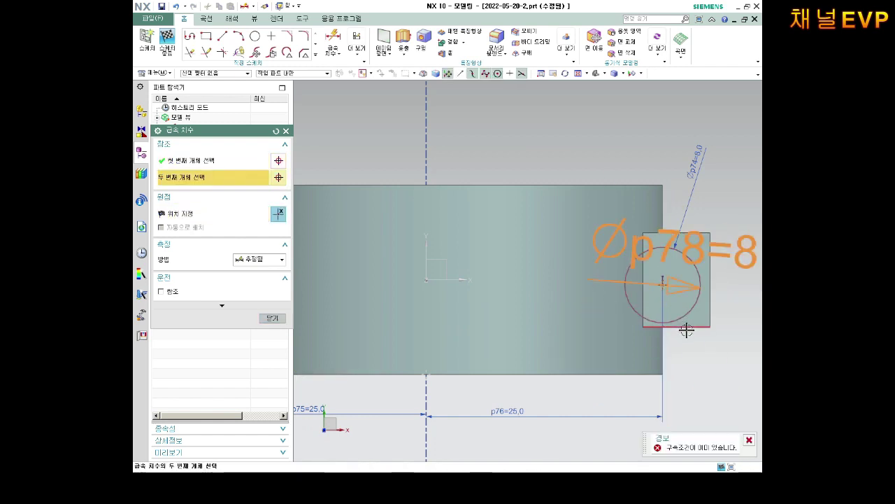
left_click(686, 327)
left_click(600, 315)
type("5")
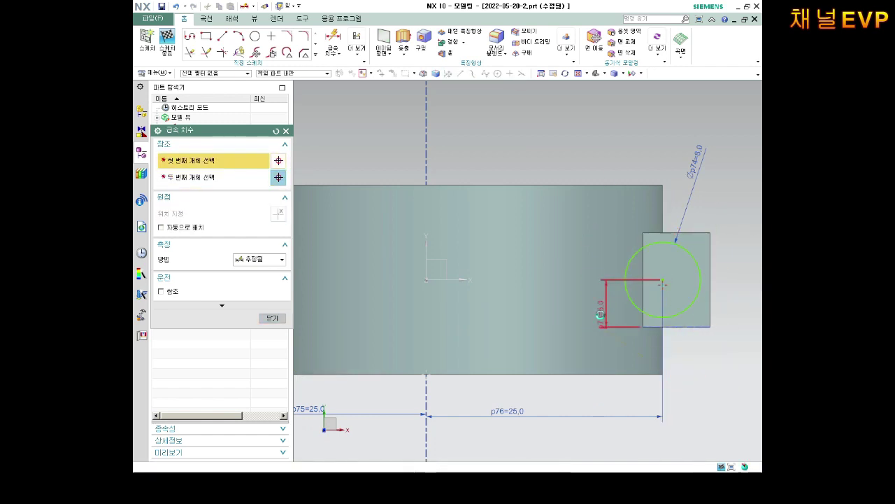
key("Return")
scroll(600, 315, "down", 3)
scroll(482, 314, "up", 1)
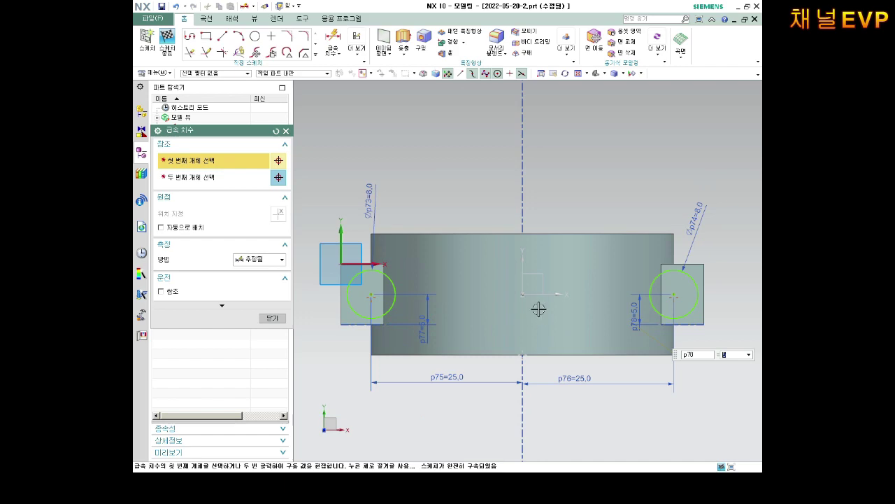
mouse_move(612, 306)
middle_mouse_down()
mouse_move(613, 252)
mouse_move(595, 240)
mouse_move(565, 288)
mouse_move(519, 288)
mouse_move(526, 312)
middle_mouse_up()
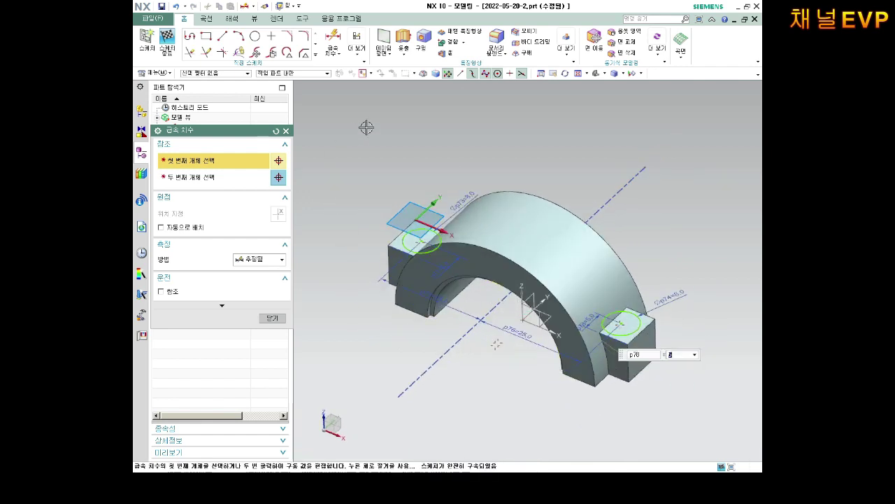
left_click(167, 43)
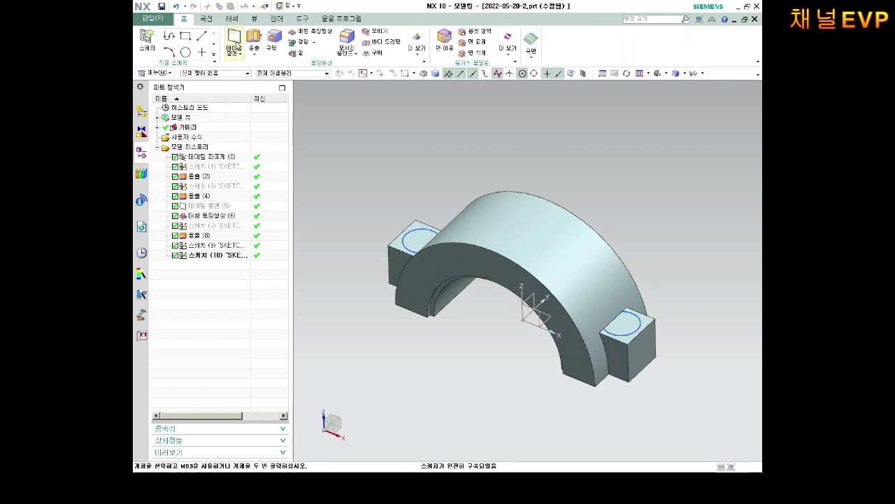
Step: Extrude the two circles Through All with Subtract, cutting a hole through each lug
left_click(253, 40)
left_click(404, 242)
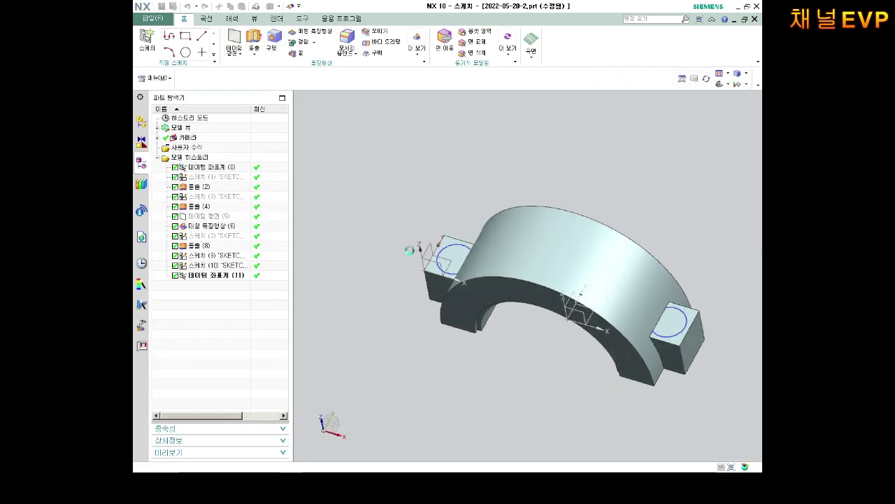
left_click(157, 51)
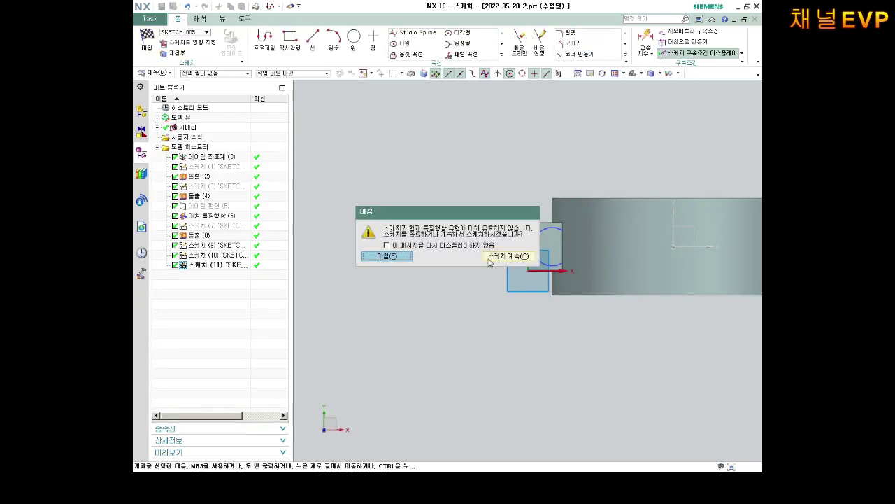
left_click(403, 253)
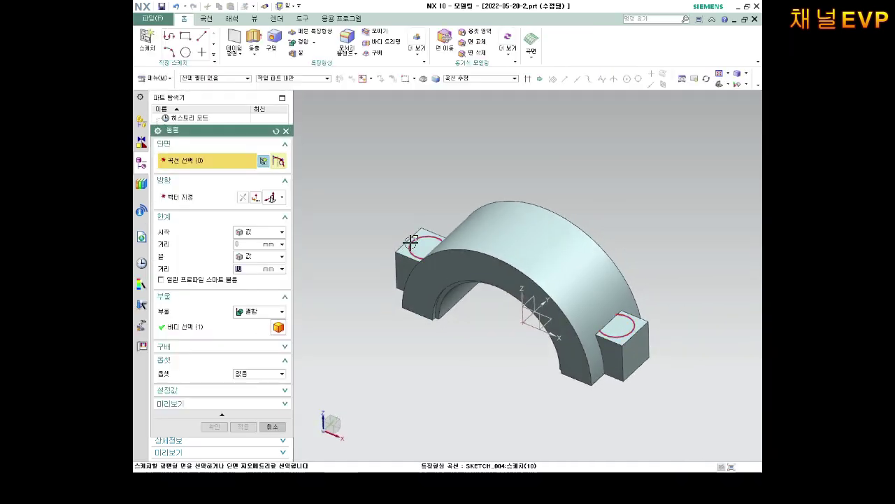
middle_click_drag(482, 330, 483, 308)
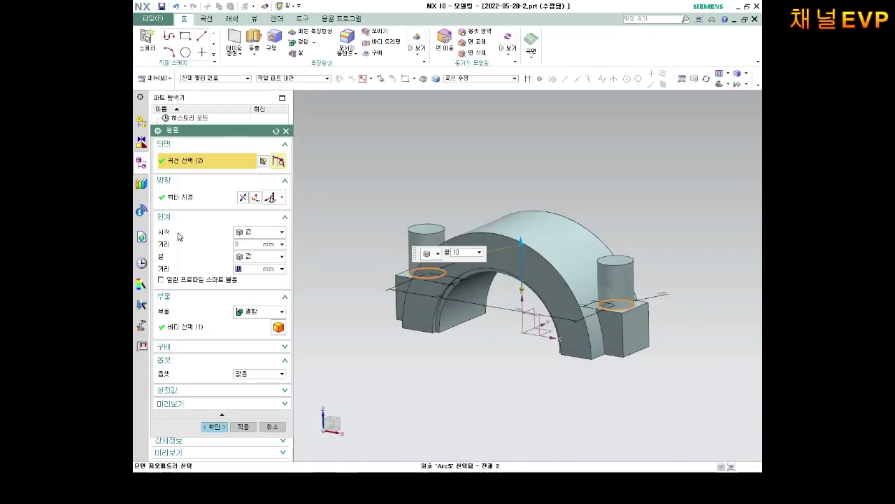
left_click(259, 231)
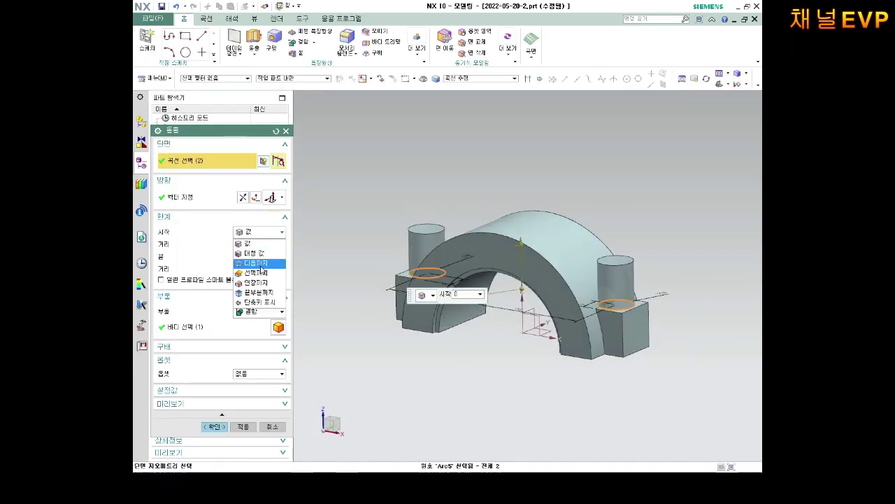
left_click(262, 298)
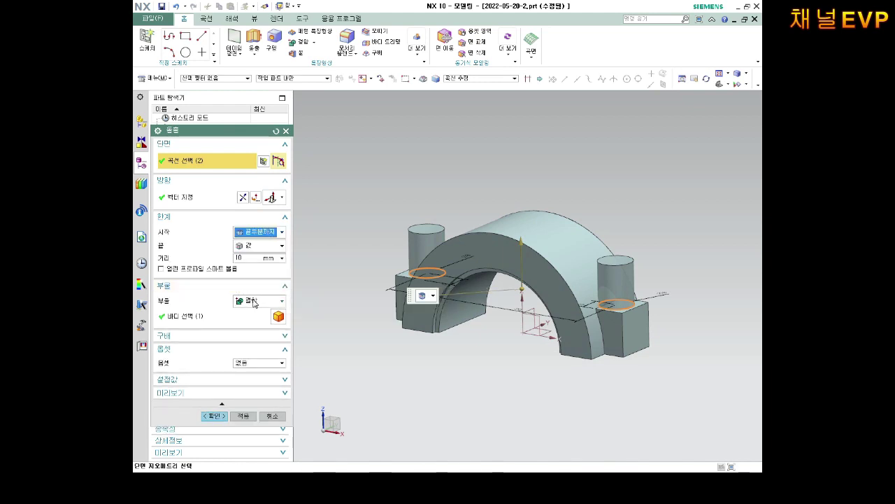
left_click(255, 302)
left_click(254, 334)
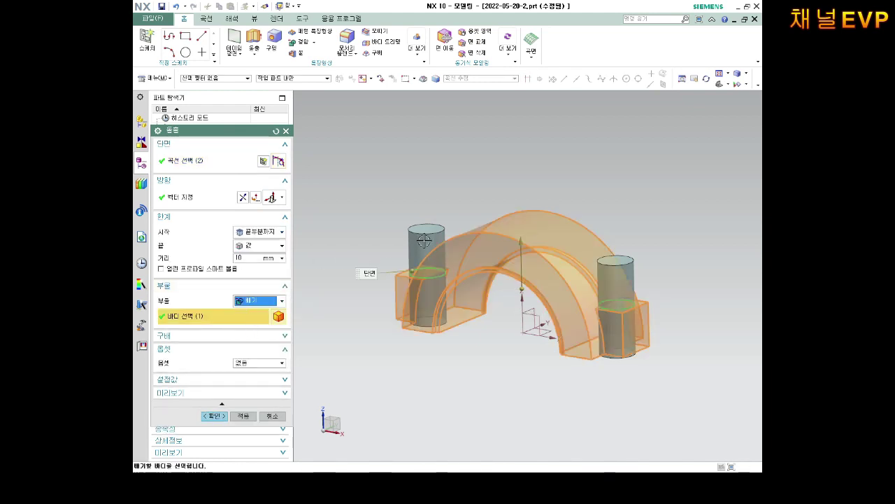
middle_click_drag(424, 240, 435, 287)
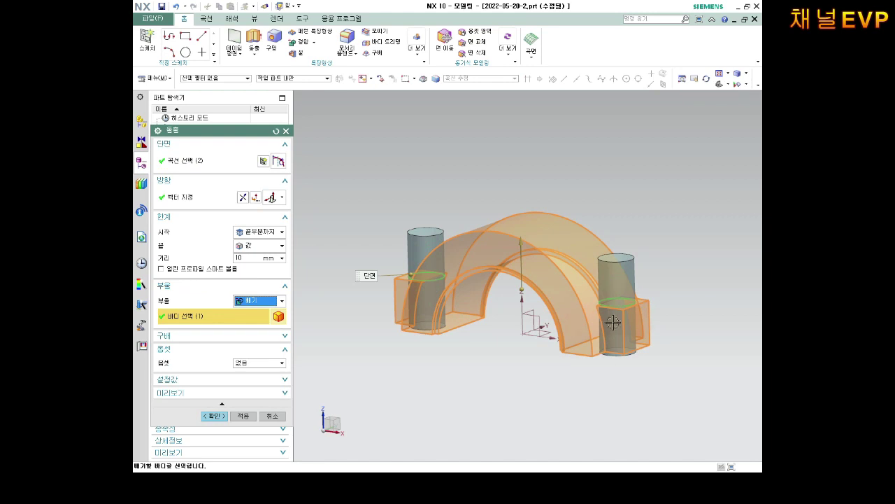
middle_click(563, 354)
scroll(539, 315, "up", 3)
Step: Hide Sketch (10) from the Part Navigator so the hole circles disappear
scroll(531, 301, "down", 3)
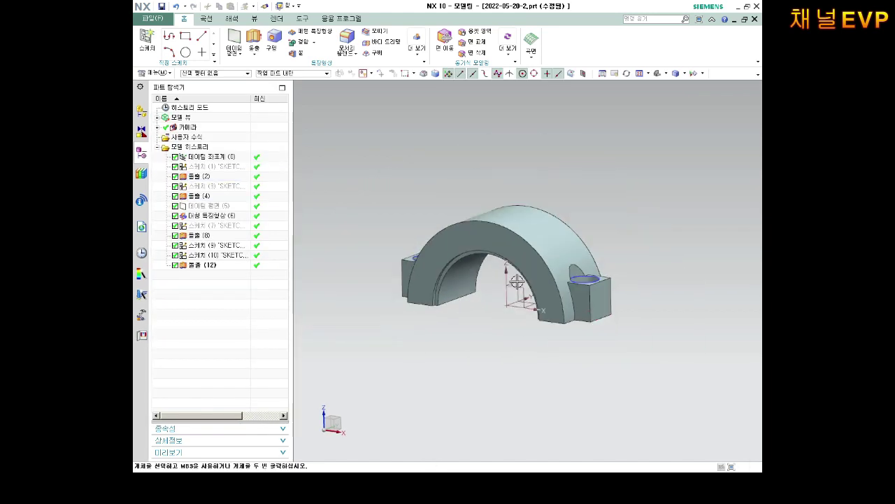
middle_click_drag(518, 279, 514, 325)
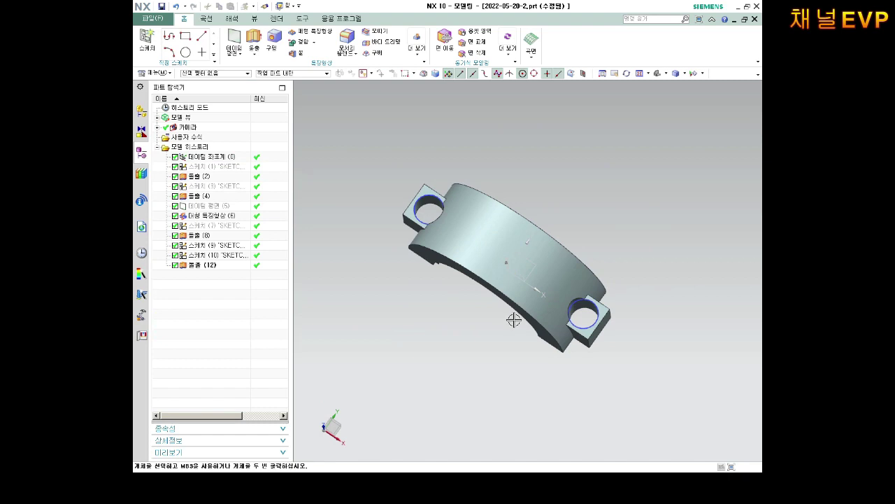
left_click(515, 316)
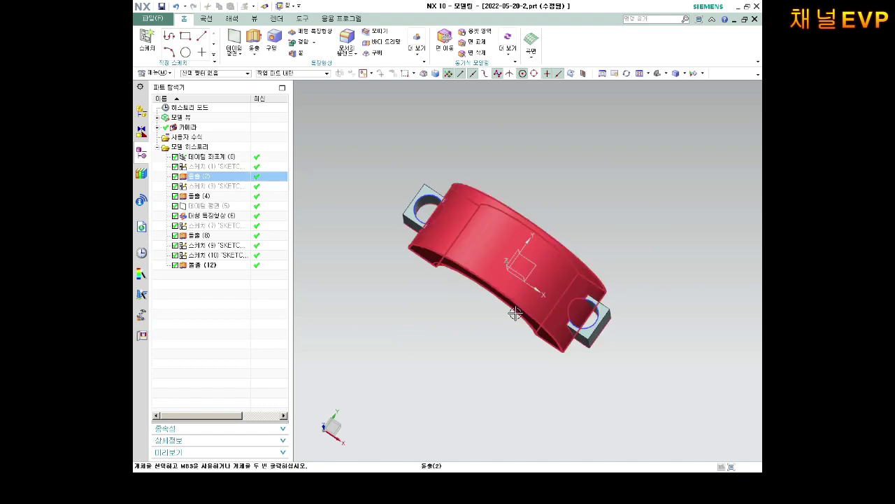
mouse_move(515, 316)
middle_mouse_down()
mouse_move(477, 242)
mouse_move(210, 265)
middle_mouse_up()
key("Escape")
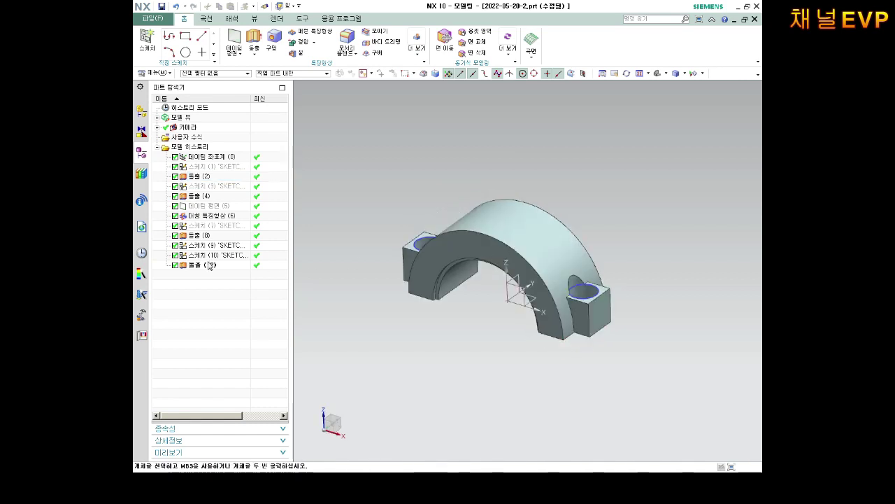
right_click(217, 256)
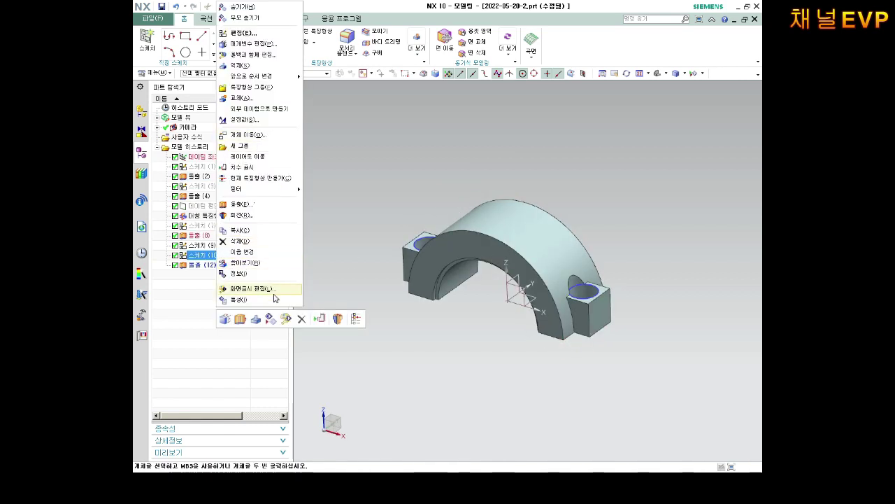
left_click(271, 319)
scroll(441, 256, "up", 4)
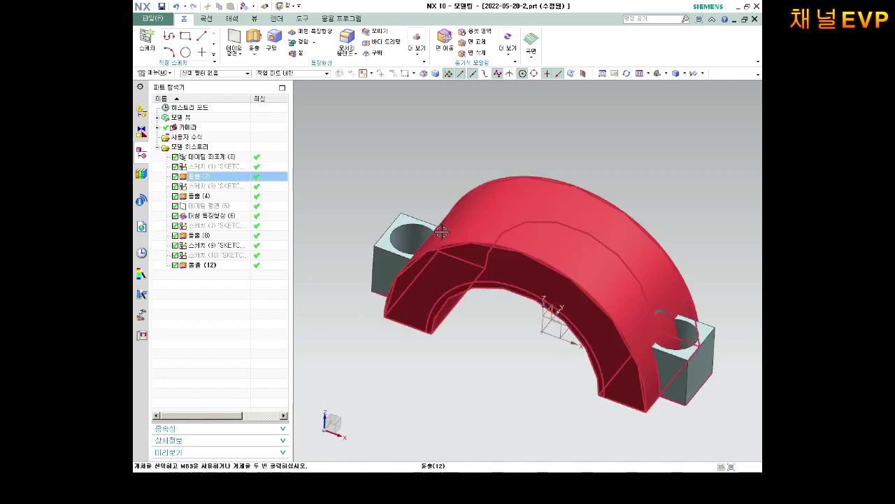
Step: Start a new sketch on the lug's top face
left_click(147, 42)
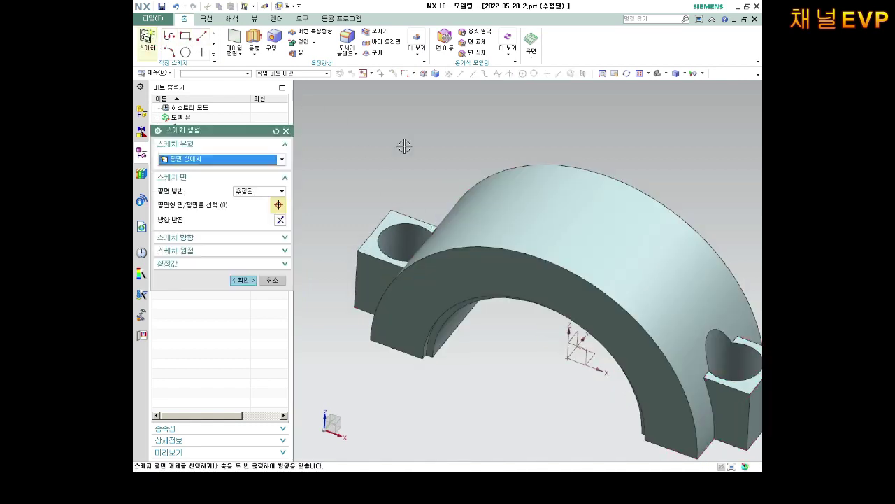
left_click(395, 218)
left_click(242, 280)
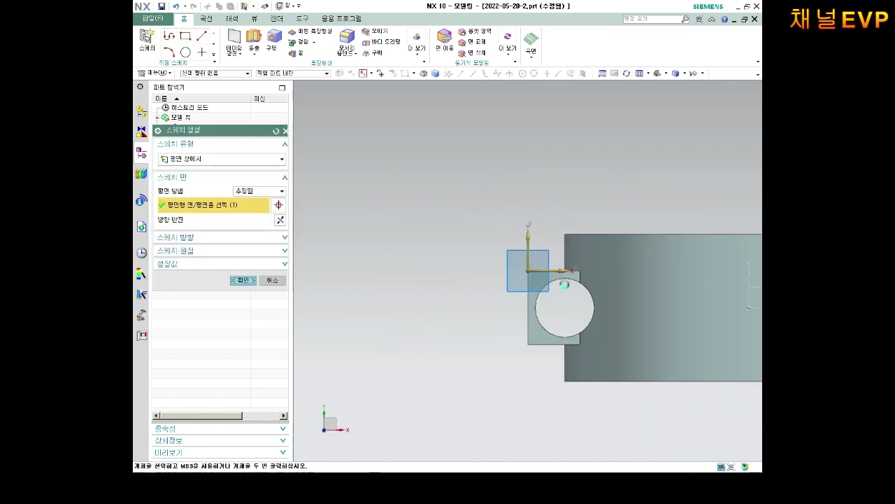
scroll(704, 282, "up", 3)
scroll(713, 277, "up", 2)
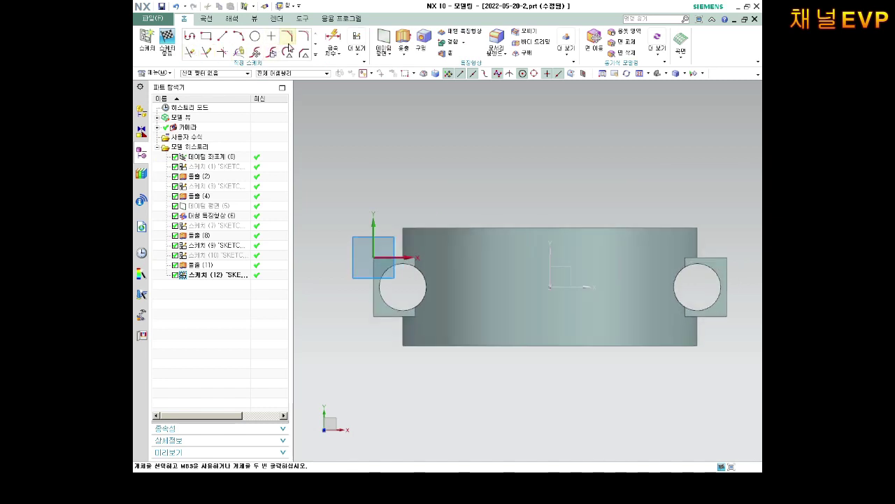
Step: Draw two circles centred on the left and right lug holes
left_click(255, 35)
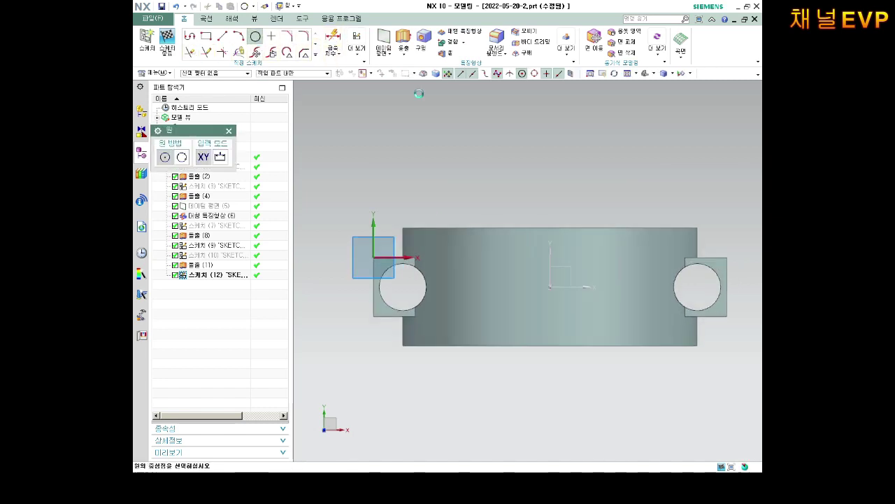
left_click(403, 286)
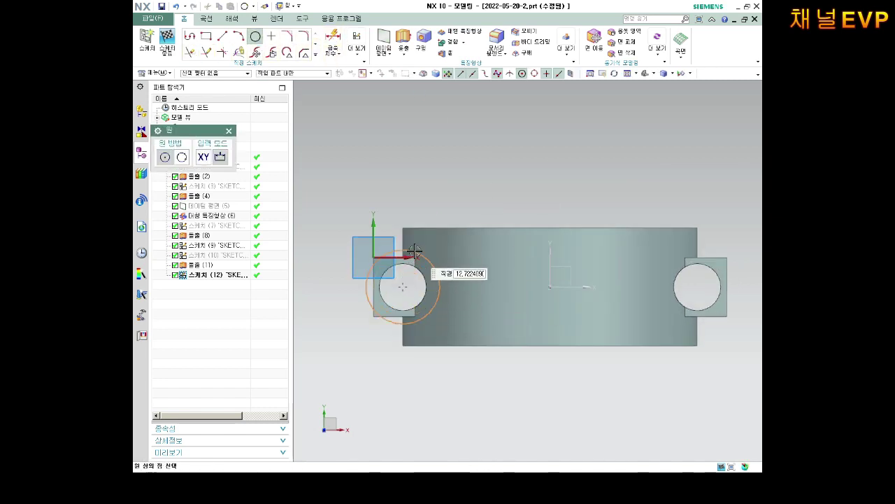
left_click(699, 286)
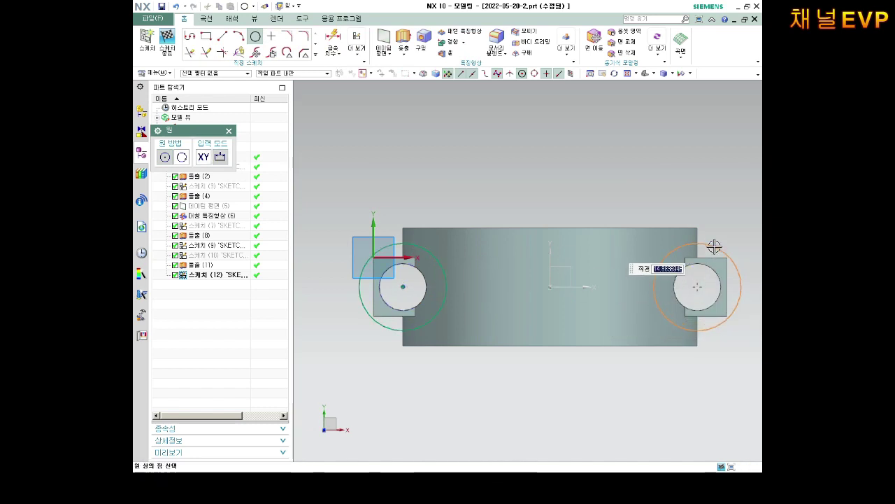
left_click(716, 245)
key("Escape")
Step: Dimension both circles to a 14 diameter
key("d")
left_click(724, 254)
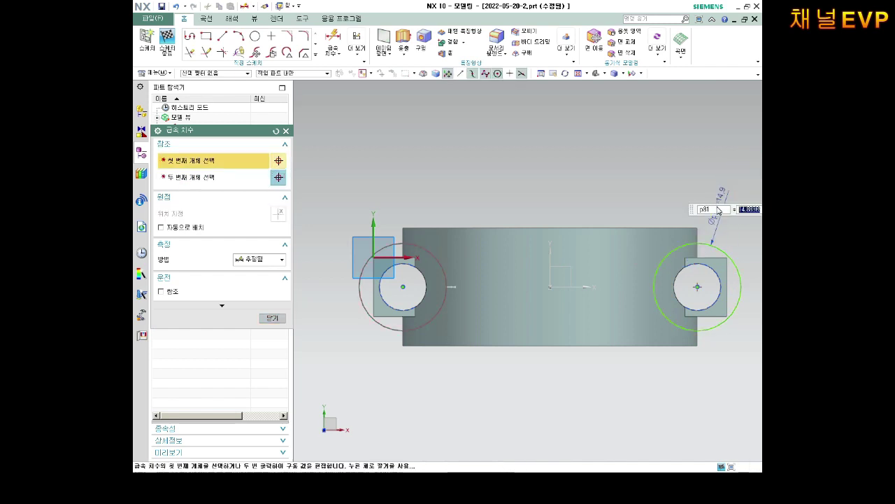
type("14")
key("Return")
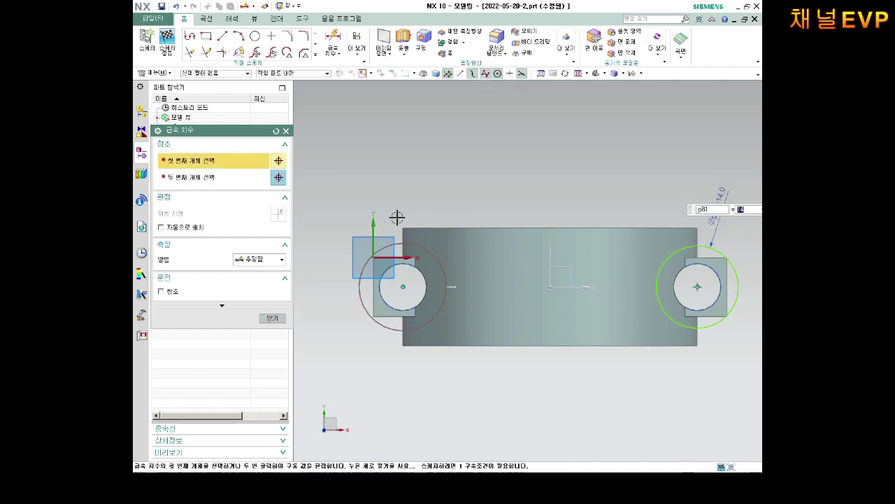
left_click(425, 249)
left_click(449, 182)
type("14")
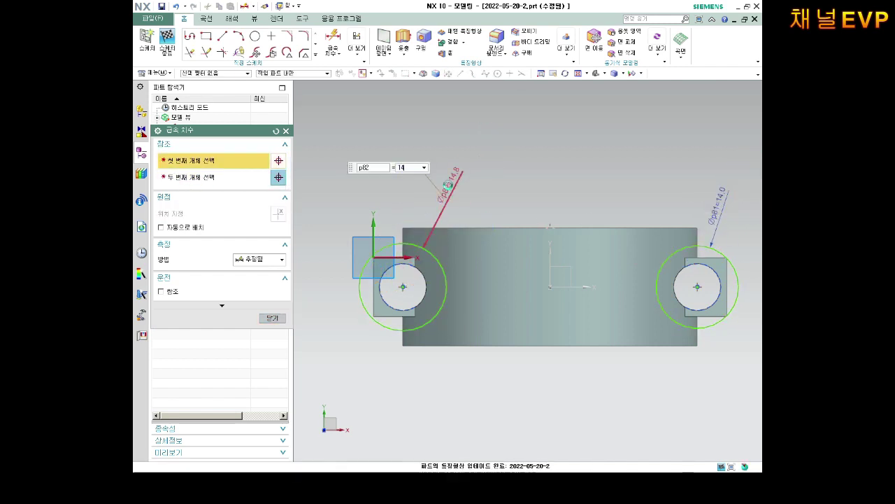
key("Return")
middle_click_drag(580, 214, 573, 259)
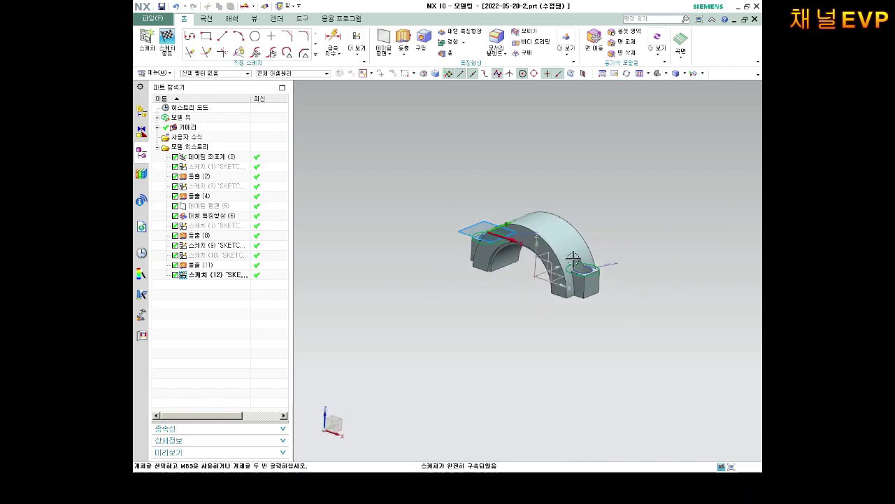
Step: Extrude both 14 mm circles 20 deep as a subtraction to counterbore the lug holes
scroll(573, 259, "up", 2)
key("ctrl+q")
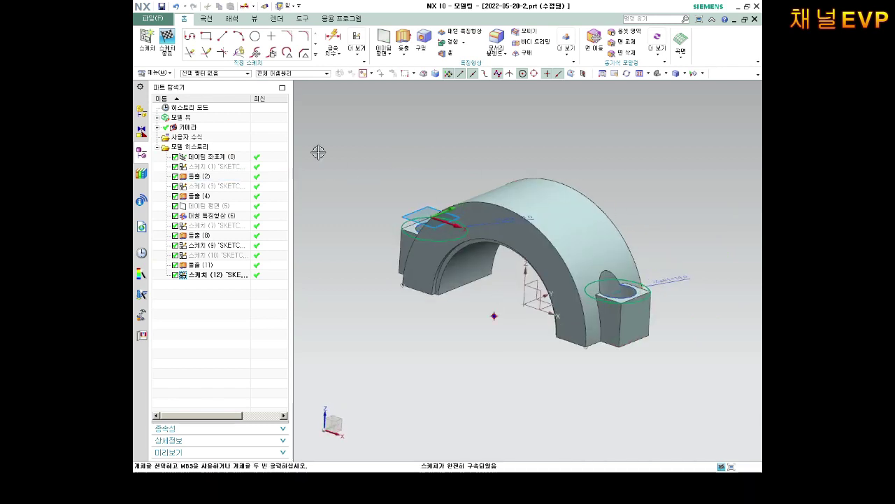
left_click(254, 39)
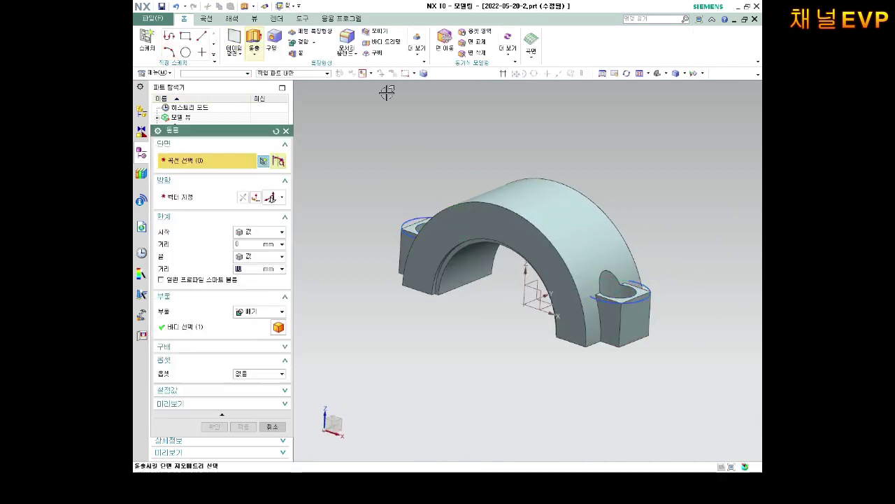
left_click(415, 222)
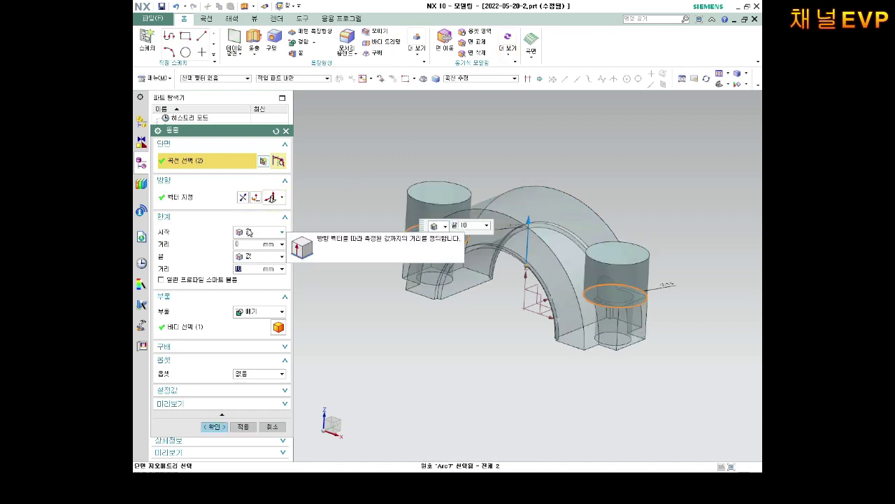
type("20")
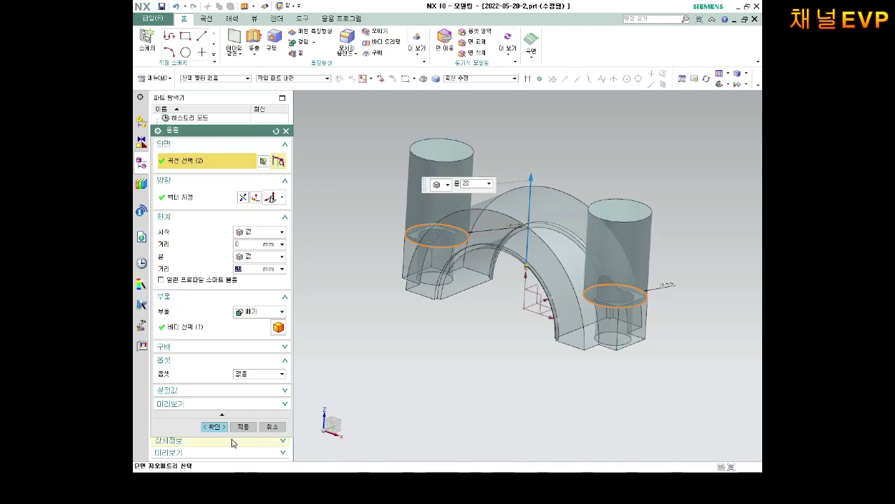
left_click(214, 426)
middle_click_drag(471, 338, 469, 370)
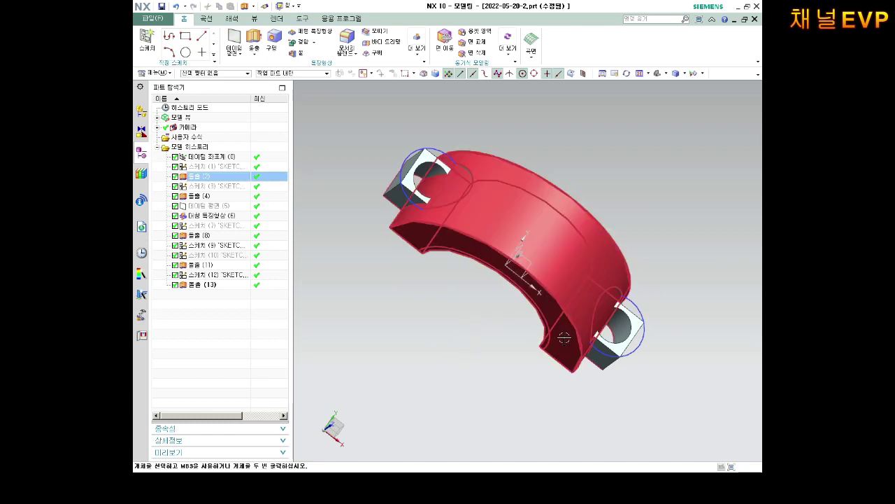
Step: Hide Sketch (12), the counterbore sketch, from the Part Navigator
mouse_move(504, 307)
middle_mouse_down()
mouse_move(619, 320)
mouse_move(275, 300)
middle_mouse_up()
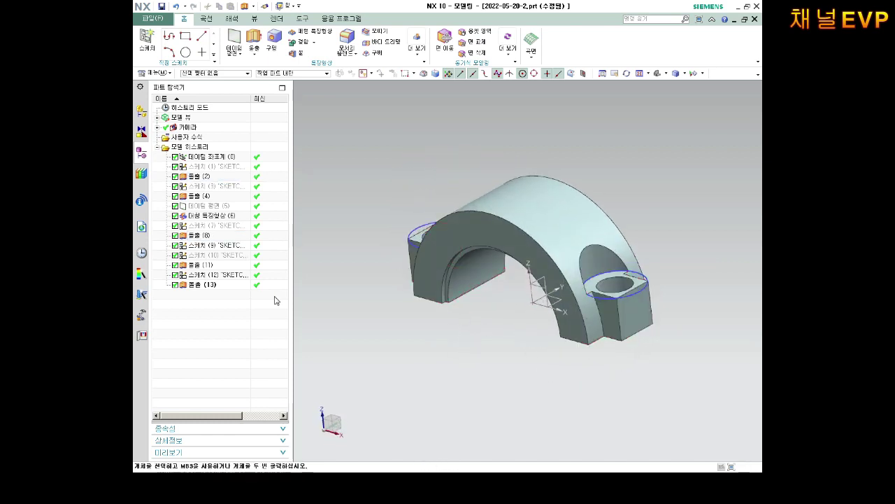
right_click(237, 278)
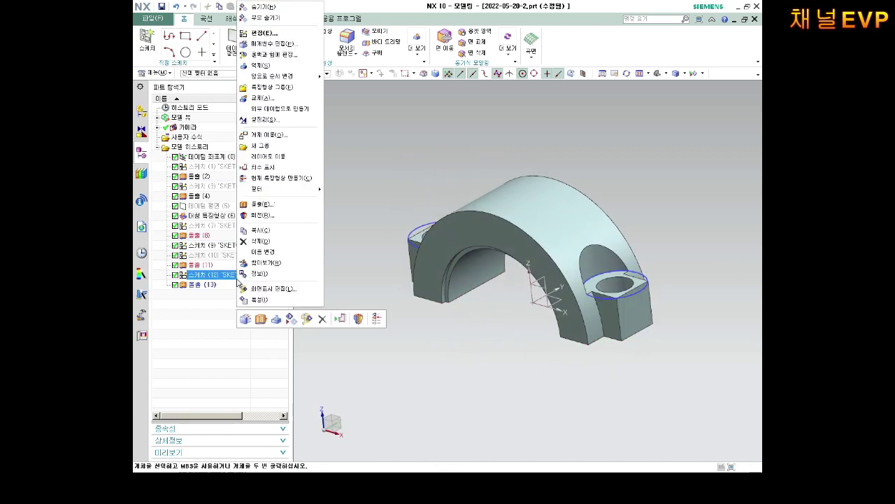
left_click(297, 319)
middle_click_drag(530, 289, 524, 252)
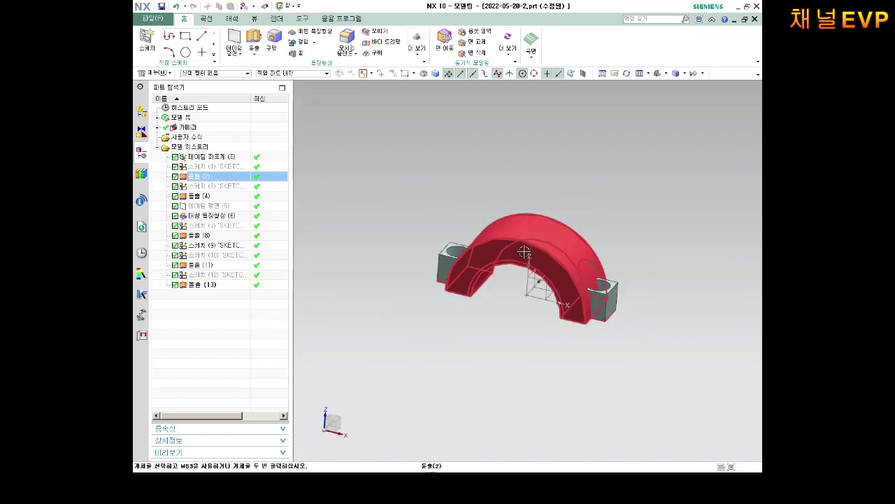
scroll(504, 244, "down", 3)
scroll(461, 234, "down", 3)
scroll(419, 224, "down", 2)
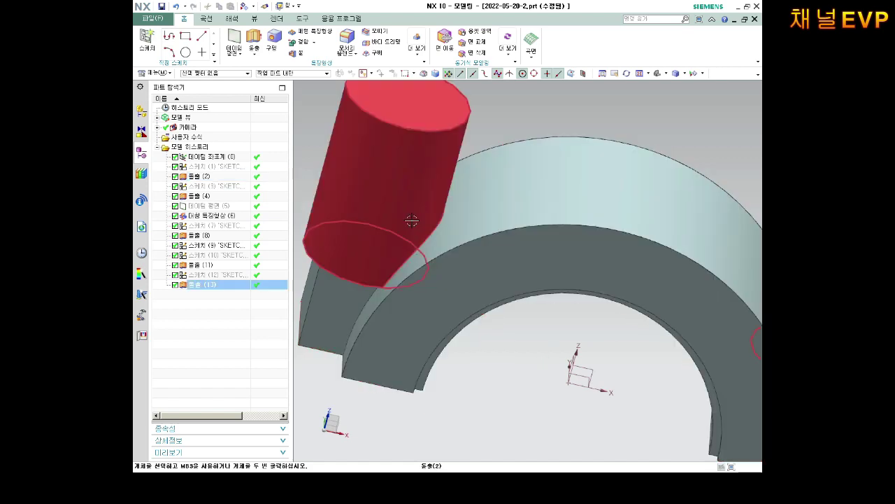
scroll(600, 264, "up", 3)
Step: Orbit around the half-ring to inspect the lug holes, then select Extrude (13)
mouse_move(600, 264)
middle_mouse_down()
mouse_move(580, 266)
mouse_move(621, 283)
middle_mouse_up()
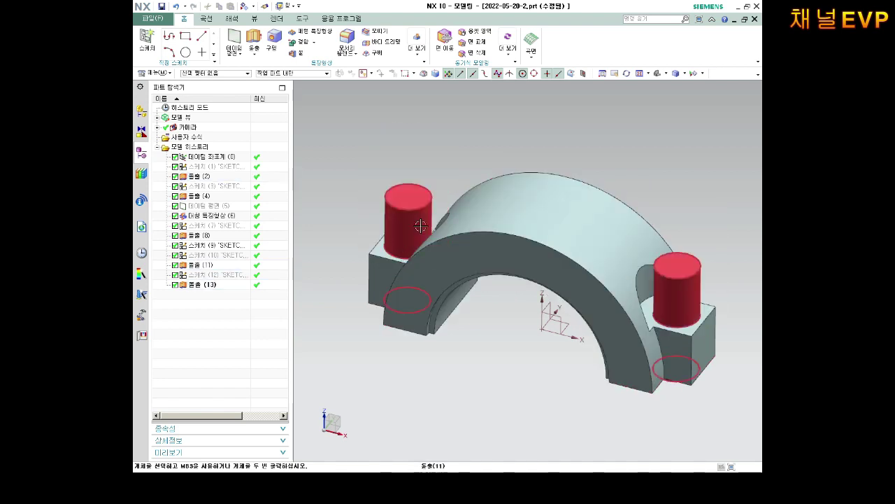
middle_click_drag(409, 221, 414, 200)
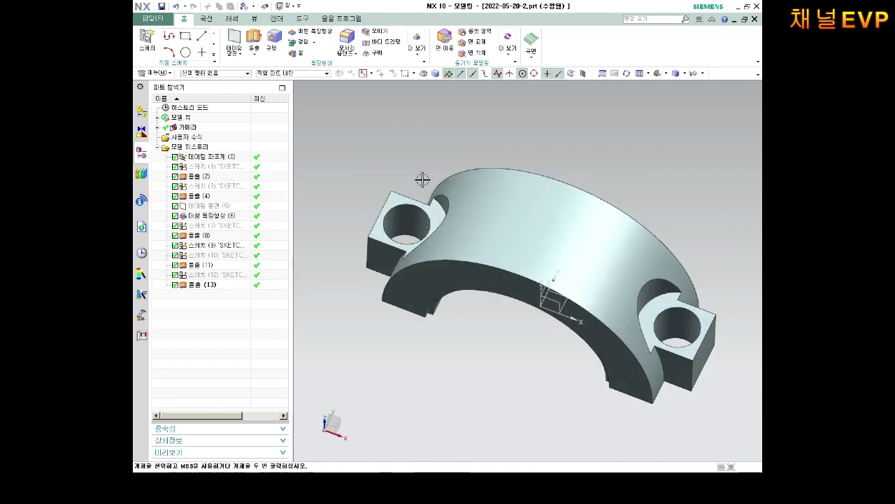
mouse_move(423, 180)
middle_mouse_down()
mouse_move(418, 203)
mouse_move(428, 207)
middle_mouse_up()
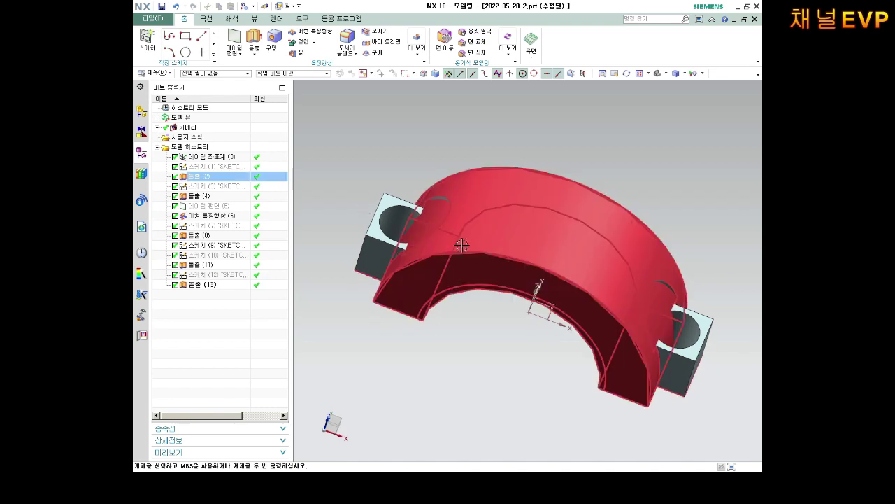
mouse_move(474, 240)
middle_mouse_down()
mouse_move(550, 192)
mouse_move(524, 229)
mouse_move(595, 202)
mouse_move(580, 234)
middle_mouse_up()
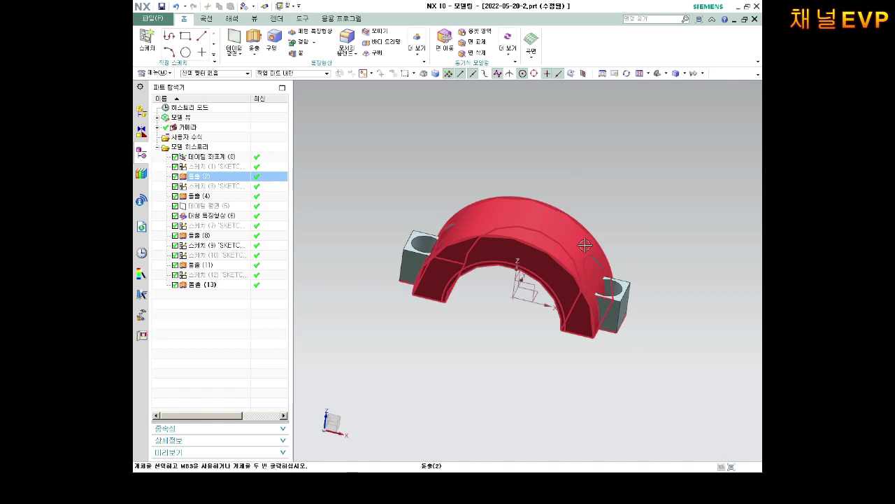
middle_click_drag(581, 285, 563, 259)
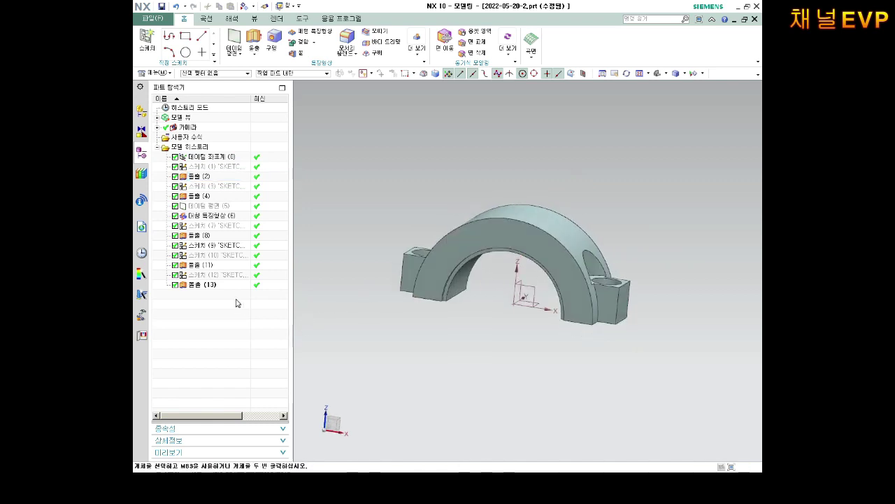
left_click(209, 287)
Step: Delete Sketch (10) through Extrude (13), leaving the history ending at Sketch (9)
left_click_drag(208, 287, 198, 258)
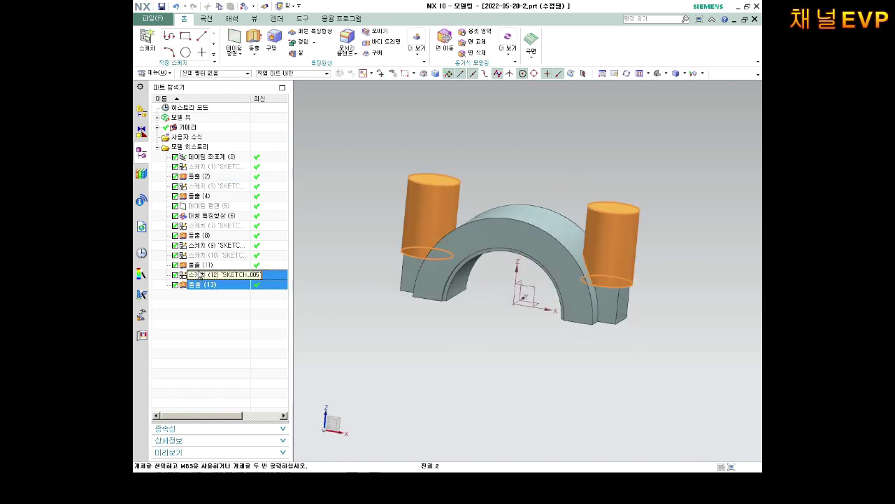
right_click(199, 259)
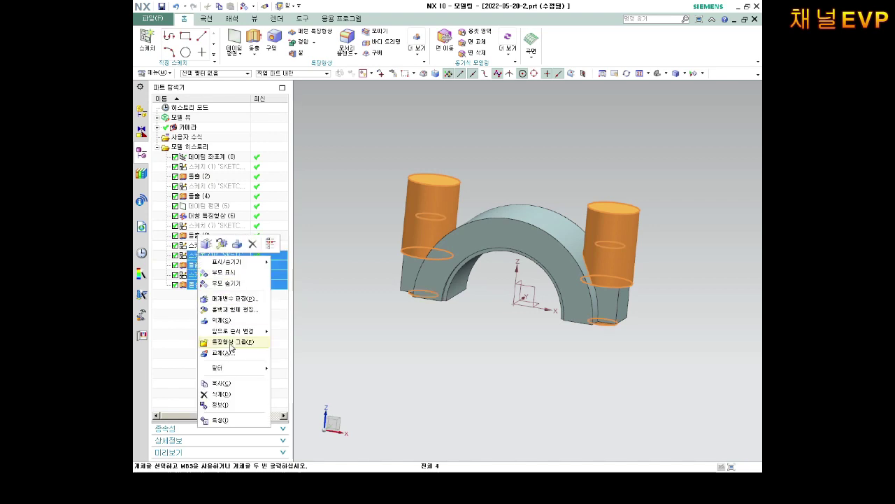
left_click(219, 394)
middle_click_drag(359, 335, 566, 276)
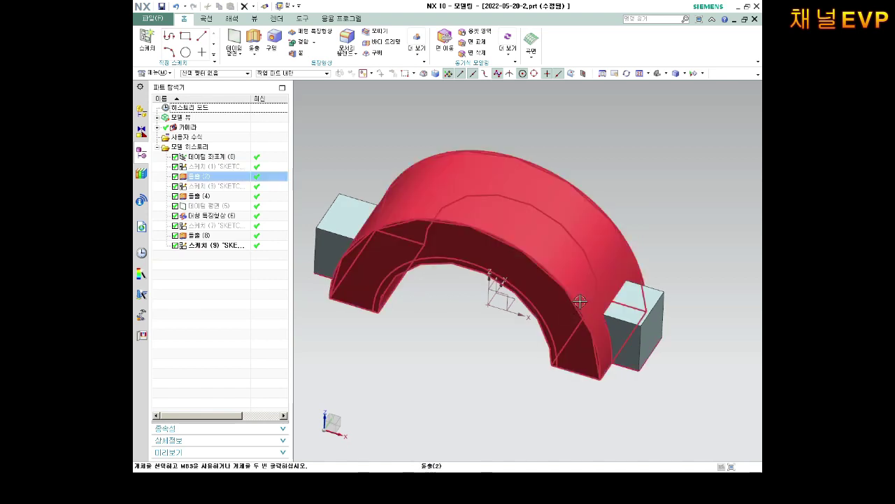
scroll(687, 231, "up", 2)
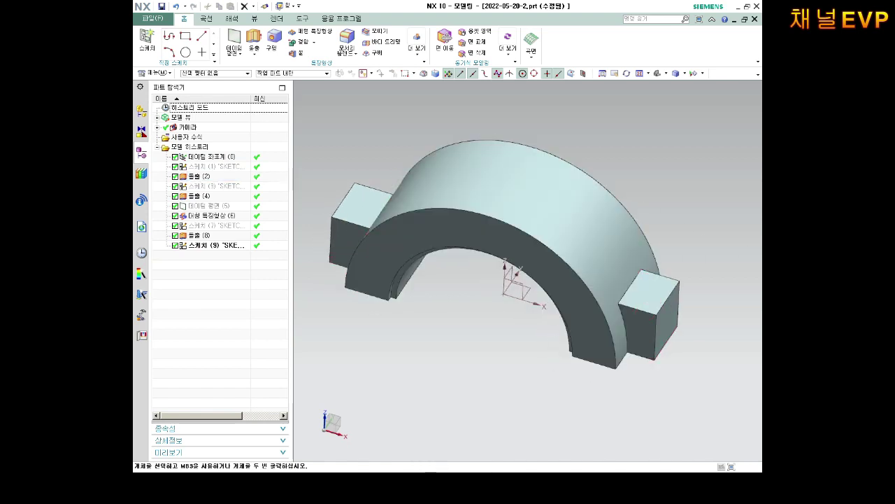
middle_click_drag(503, 280, 483, 279)
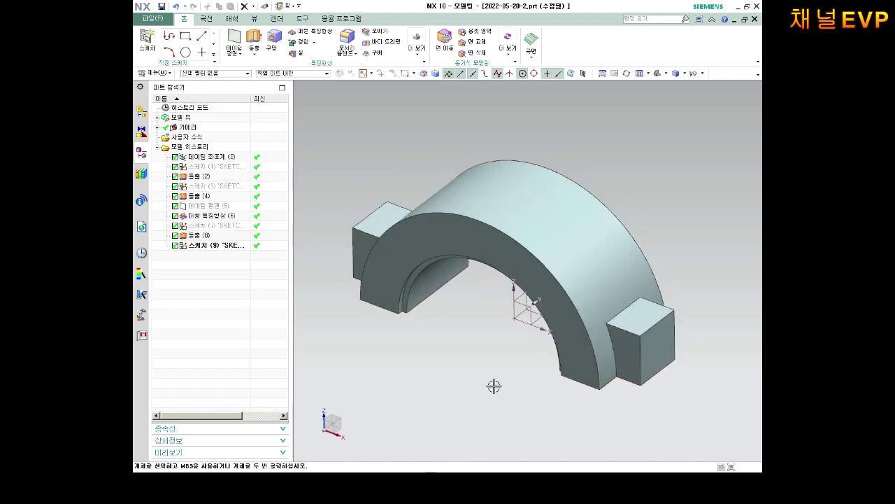
middle_click_drag(526, 302, 526, 302)
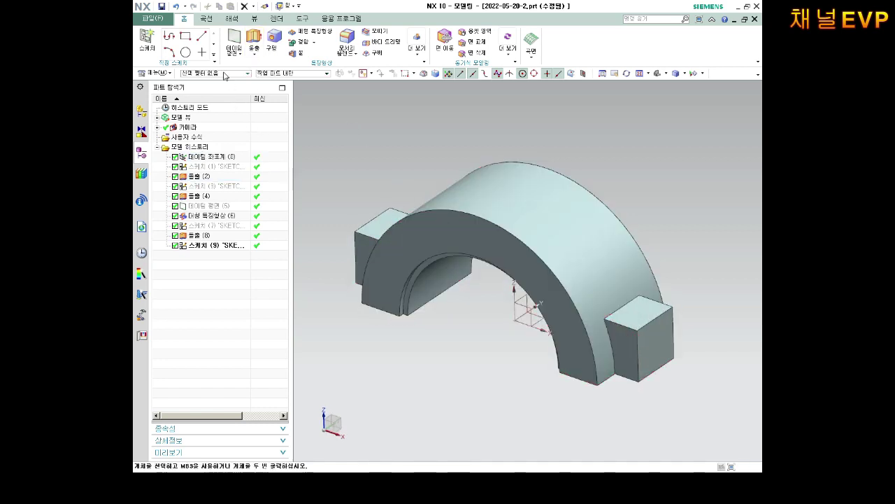
Step: Start a datum plane on the right lug's underside with a 20 mm offset distance
left_click(235, 42)
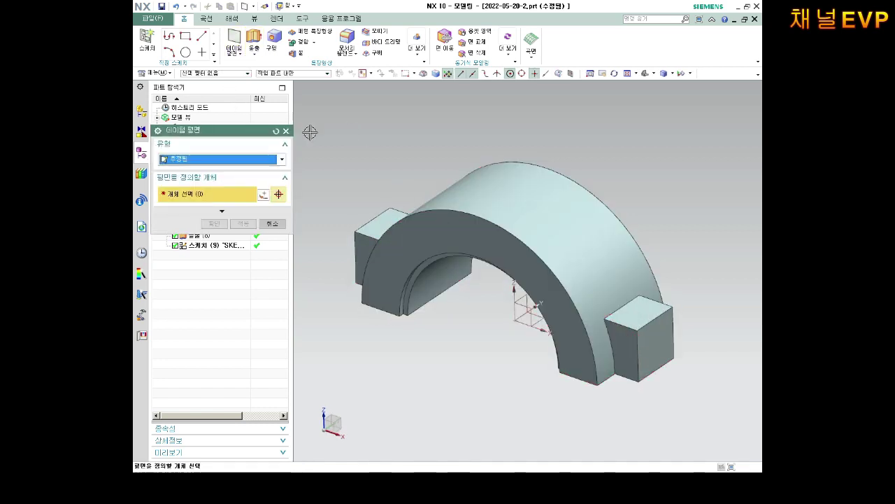
middle_click_drag(305, 130, 500, 194)
scroll(483, 174, "up", 3)
middle_click_drag(475, 160, 481, 291)
left_click(483, 229)
scroll(480, 226, "down", 3)
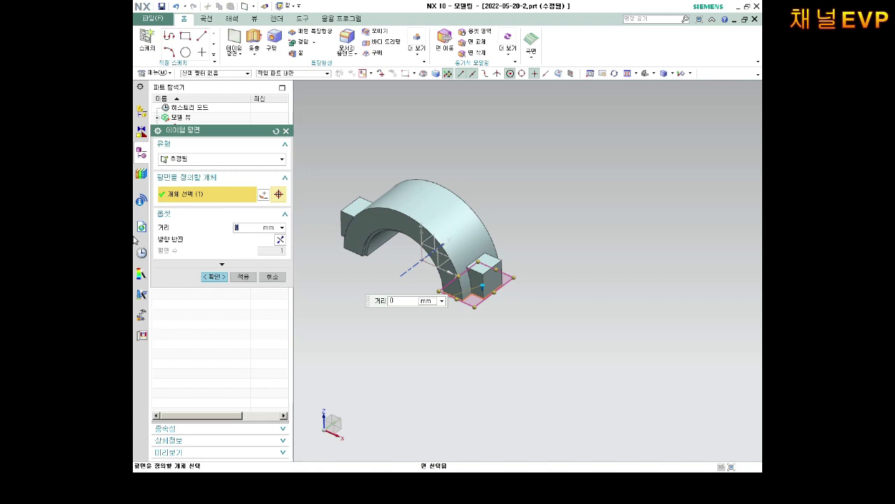
type("20")
key("Return")
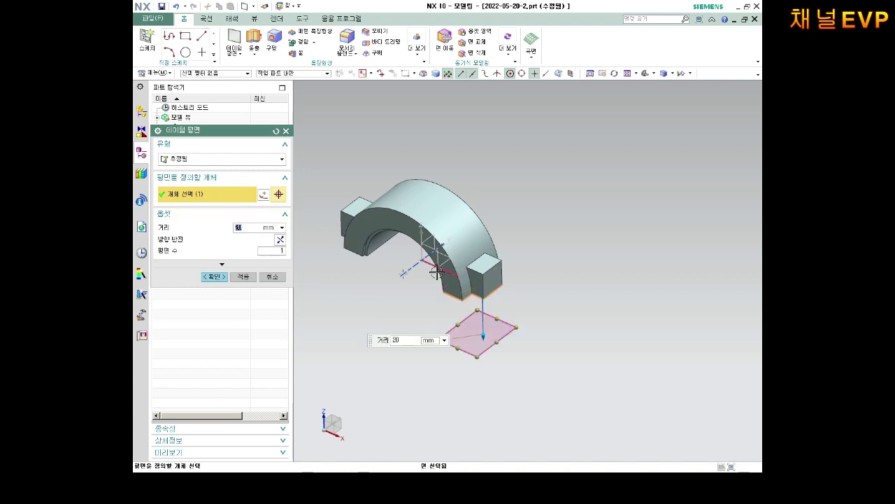
Step: Reverse the offset so the plane sits 20 mm above the face, and create it
mouse_move(398, 265)
middle_mouse_down()
mouse_move(397, 234)
mouse_move(481, 280)
middle_mouse_up()
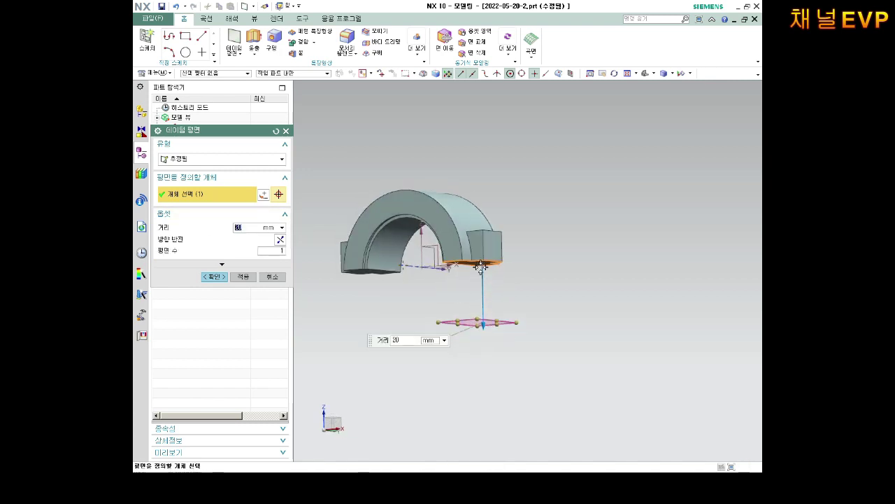
scroll(463, 294, "up", 2)
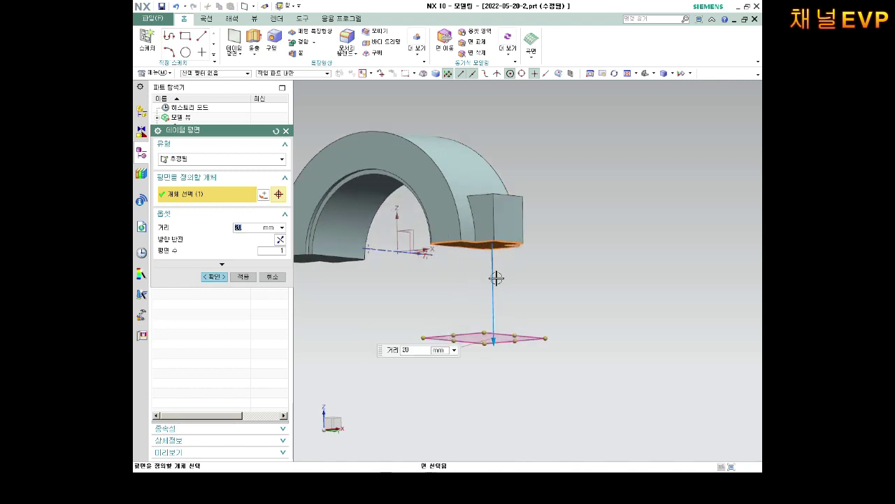
middle_click_drag(540, 266, 523, 273)
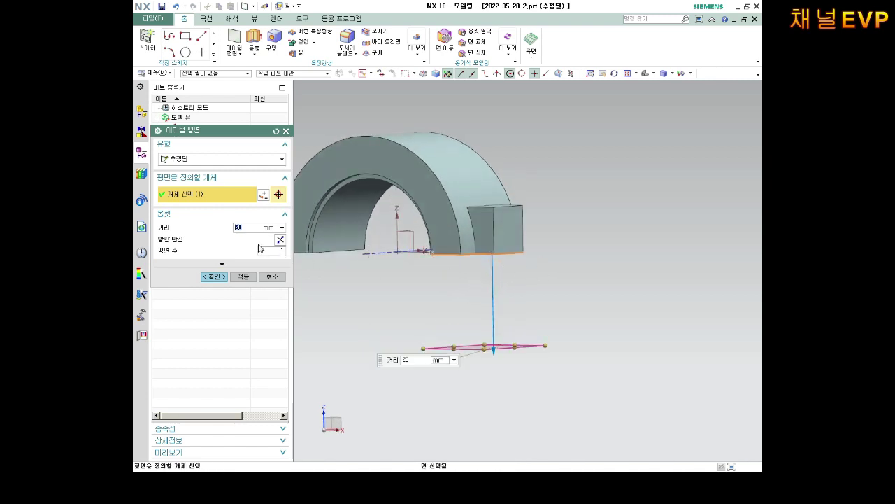
left_click(280, 240)
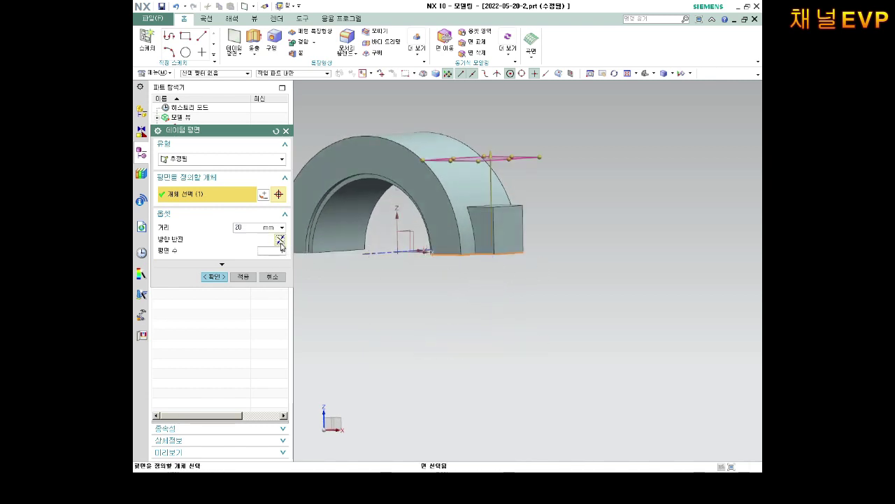
middle_click_drag(552, 237, 584, 240)
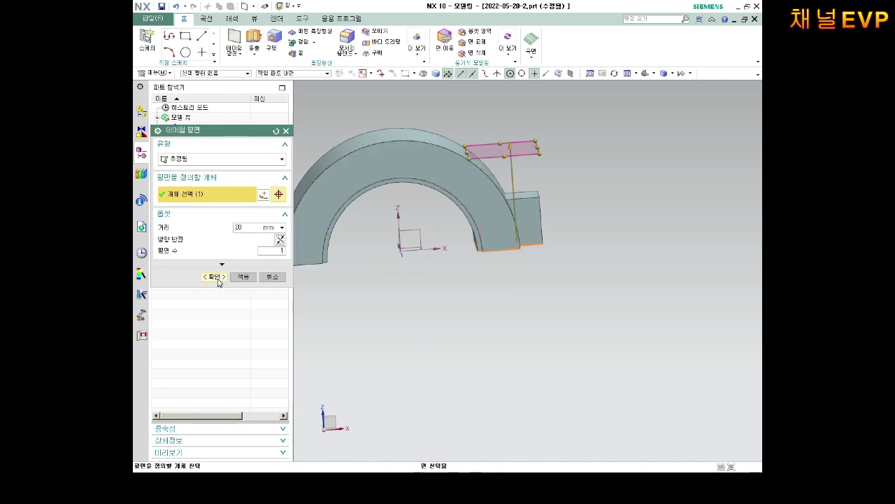
left_click(215, 277)
mouse_move(530, 205)
middle_mouse_down()
mouse_move(498, 164)
mouse_move(530, 152)
mouse_move(499, 189)
mouse_move(500, 214)
mouse_move(443, 236)
mouse_move(365, 200)
middle_mouse_up()
Step: Start a General Hole with Simple form and pick Datum Plane (14) to sketch its centre
scroll(365, 200, "up", 2)
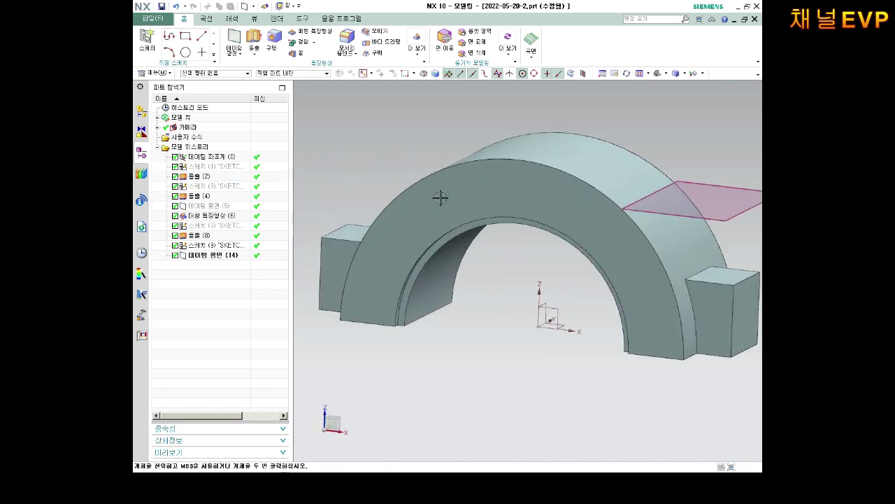
scroll(479, 205, "down", 3)
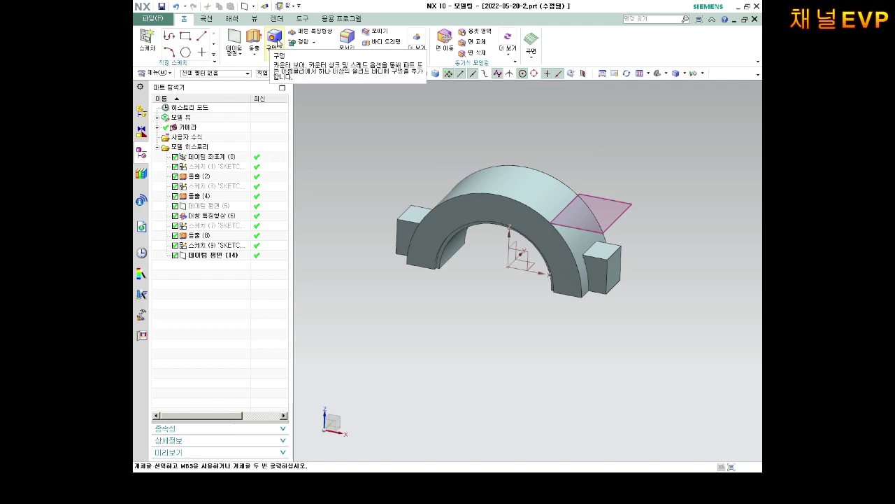
left_click(277, 43)
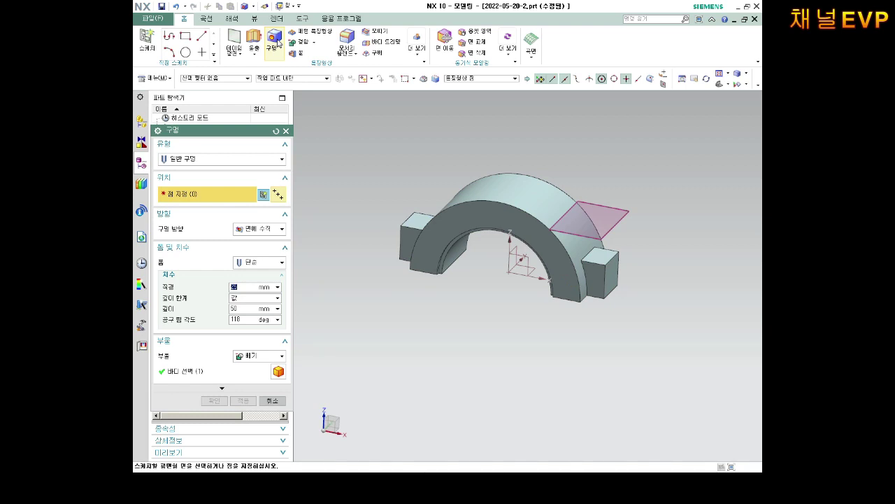
left_click(198, 160)
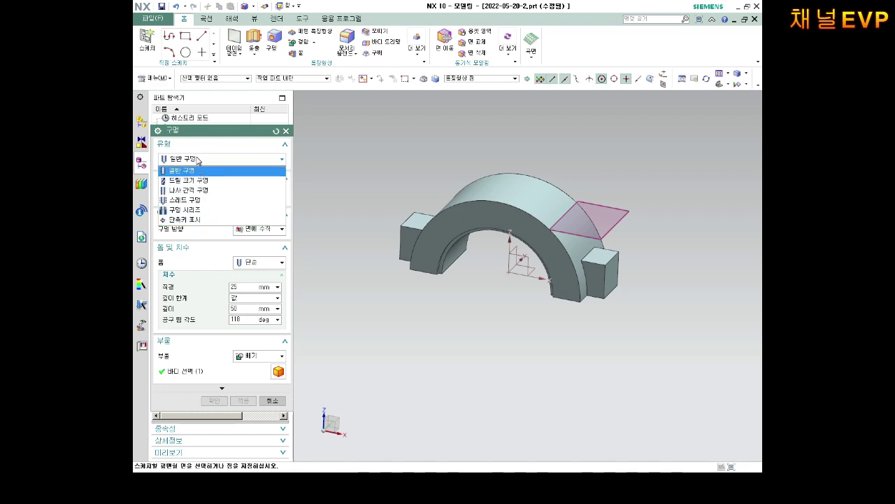
left_click(197, 161)
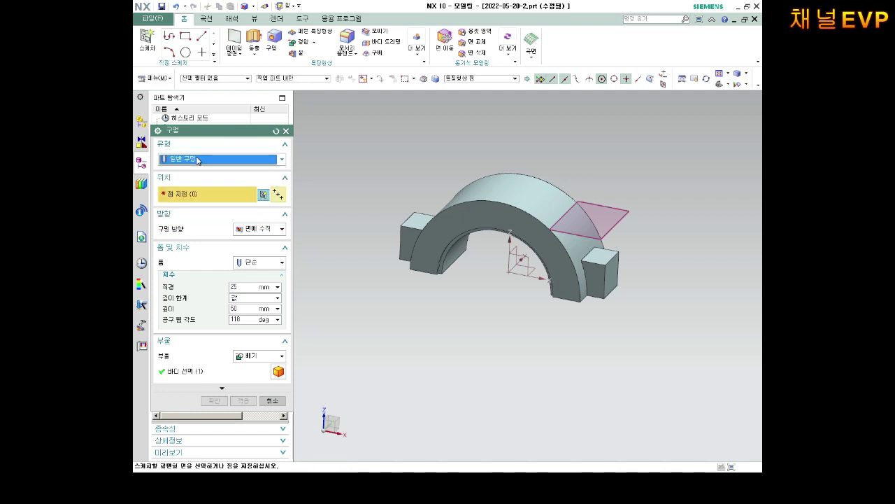
left_click(260, 264)
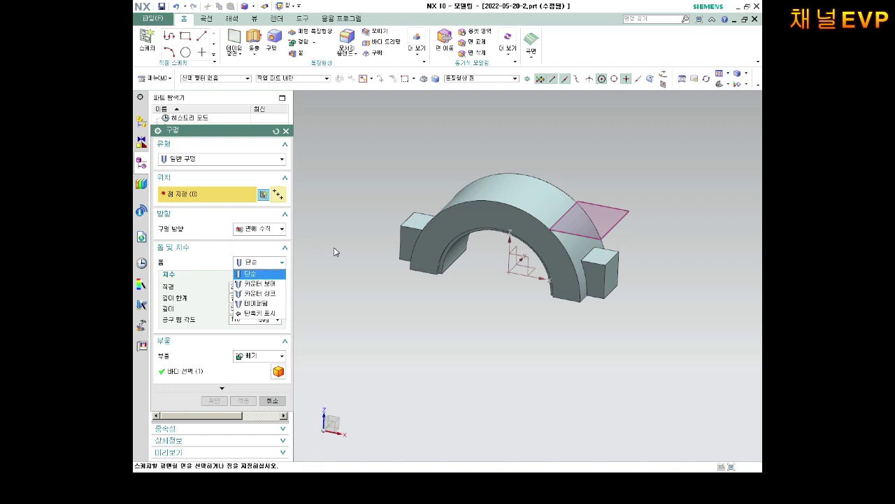
left_click(369, 164)
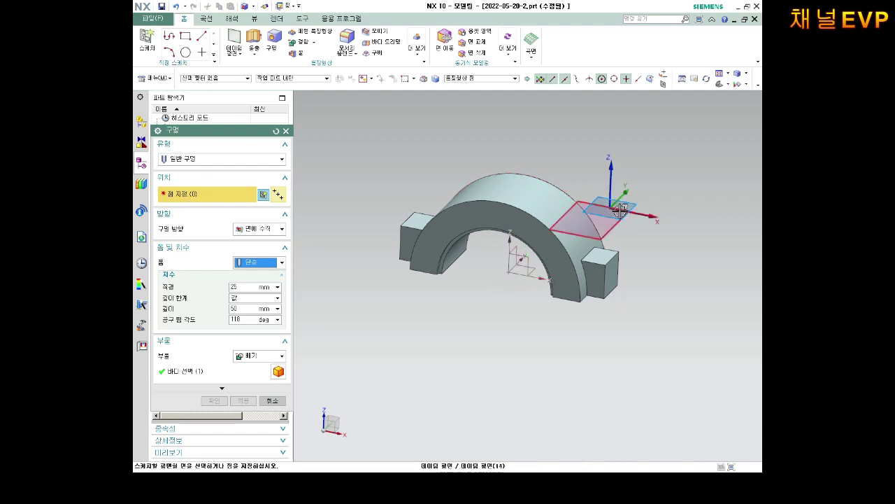
left_click(620, 210)
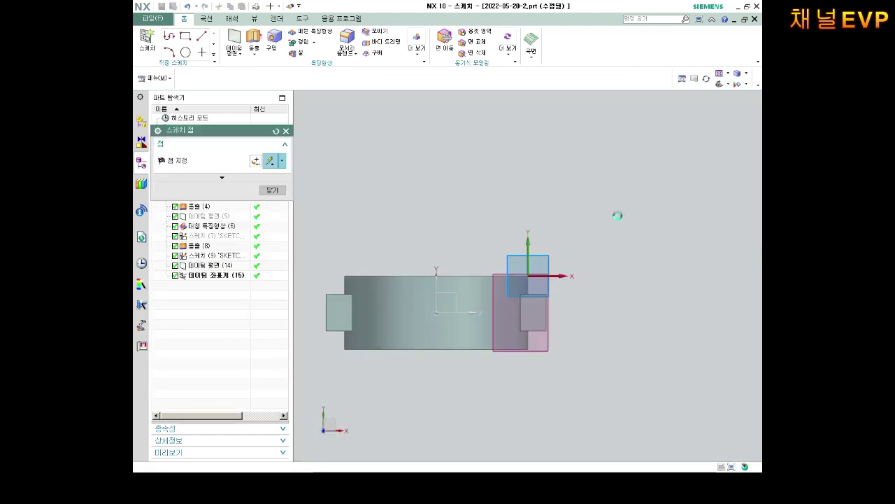
Step: Zoom in on the hole sketch and close the Sketch Point dialog
scroll(531, 287, "up", 5)
scroll(518, 252, "up", 5)
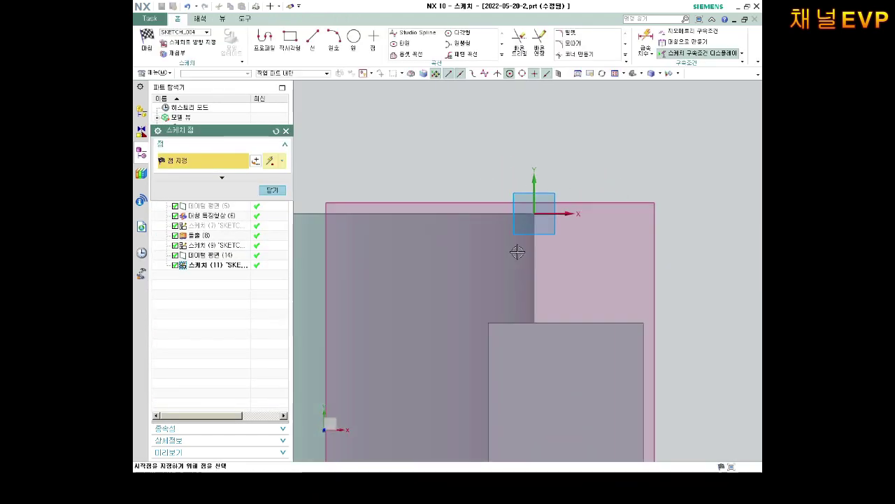
scroll(578, 193, "down", 1)
scroll(574, 199, "down", 3)
scroll(568, 230, "down", 2)
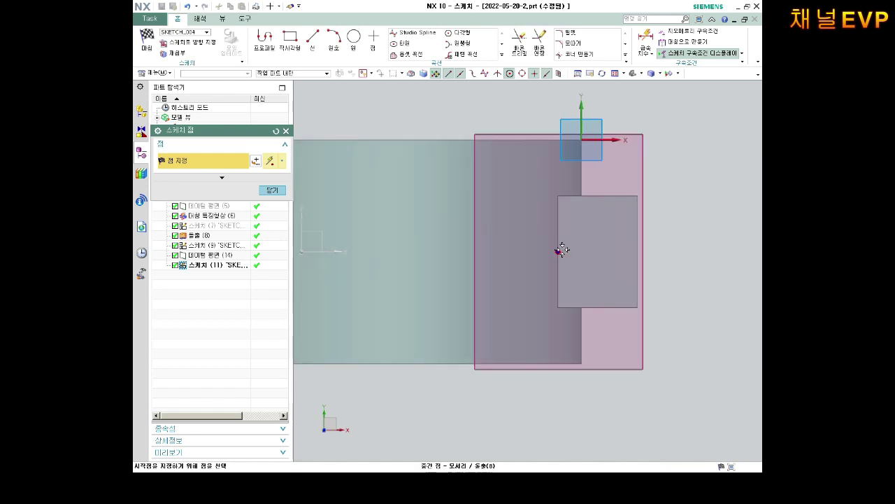
scroll(573, 268, "down", 5)
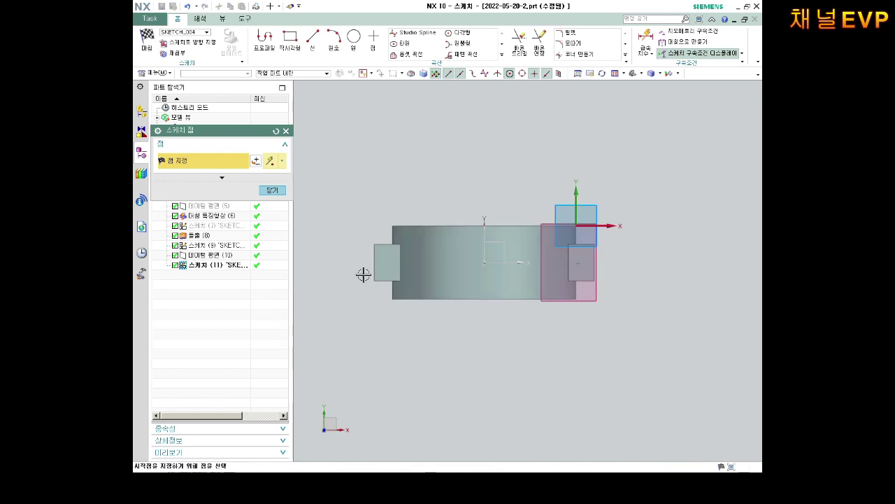
scroll(364, 273, "up", 5)
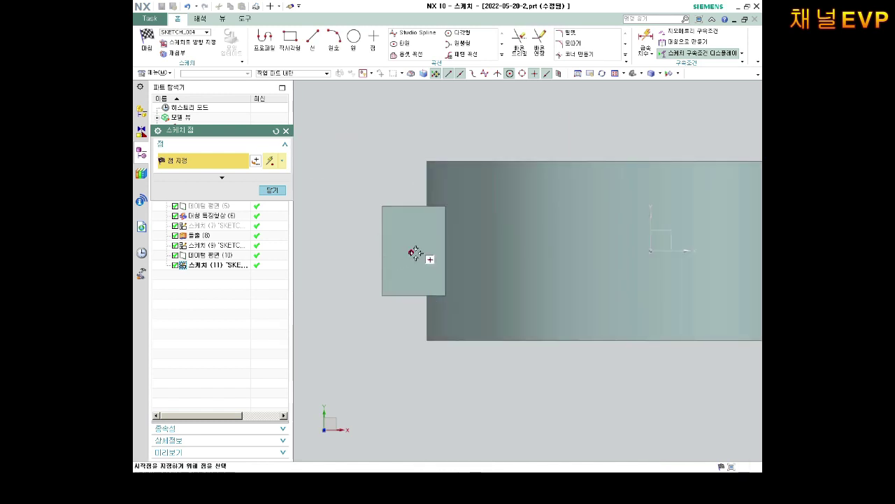
scroll(415, 252, "down", 5)
scroll(629, 228, "up", 5)
scroll(612, 180, "up", 1)
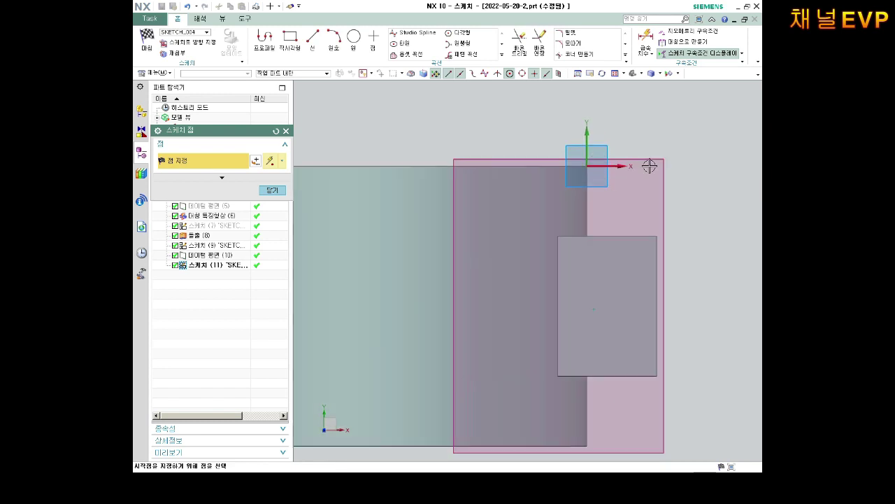
scroll(629, 171, "up", 3)
scroll(552, 172, "up", 1)
scroll(585, 102, "up", 2)
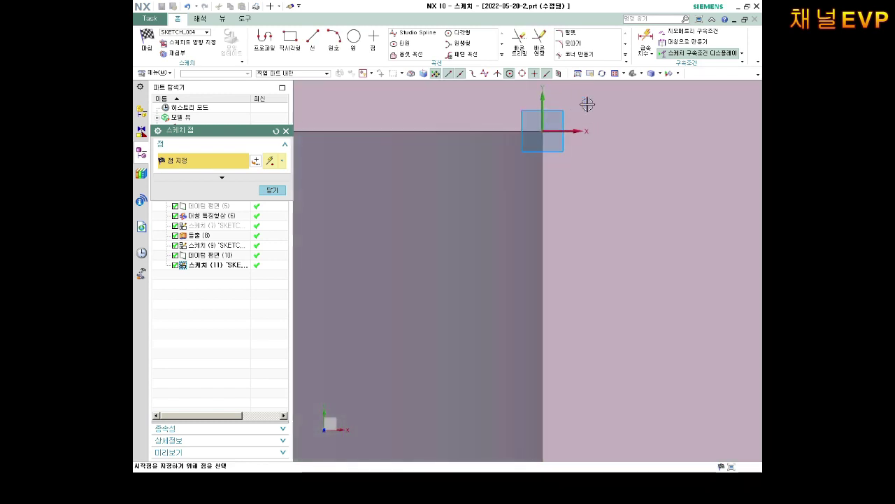
scroll(574, 87, "up", 2)
key("Escape")
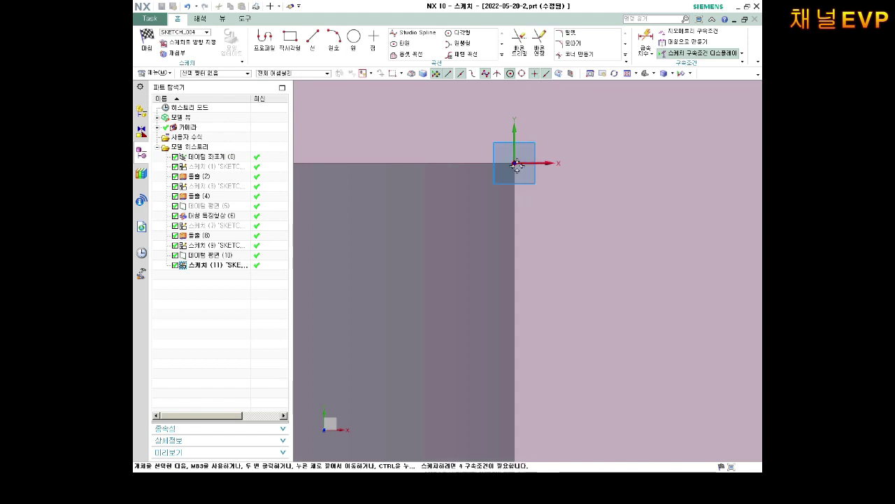
Step: Delete the stray point at the sketch origin, confirming each deletion with OK
left_click(516, 164)
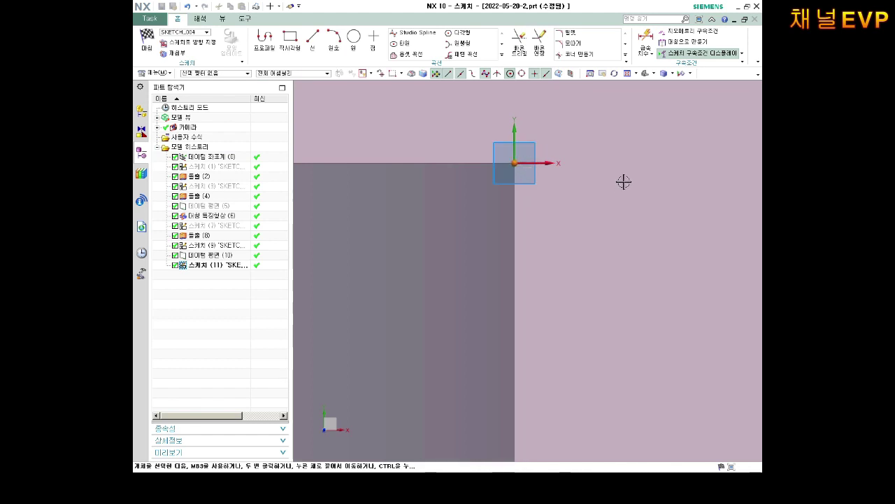
key("Delete")
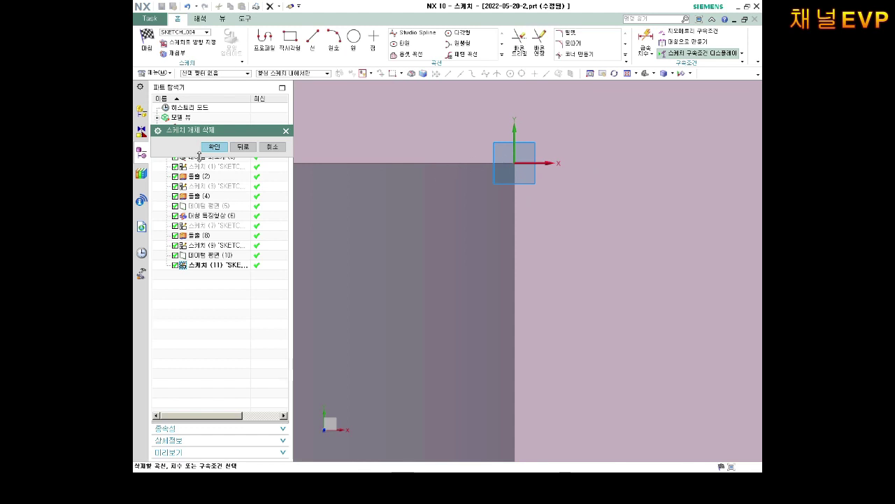
left_click(208, 148)
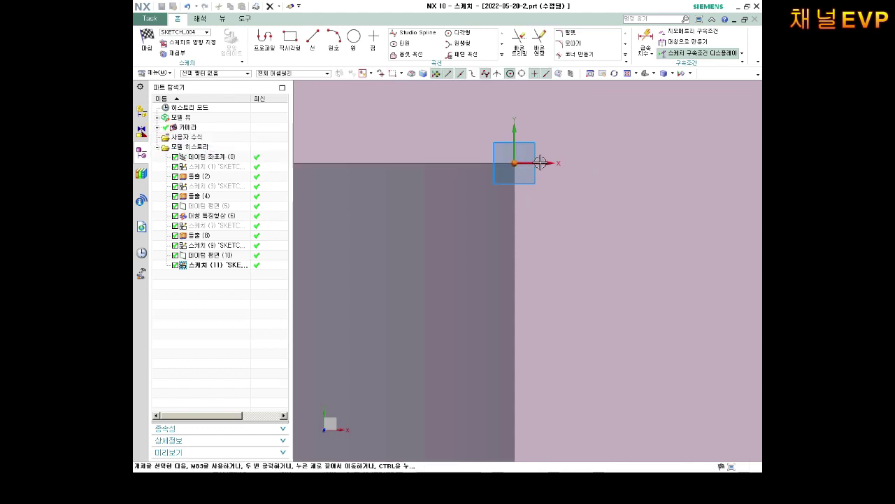
key("Delete")
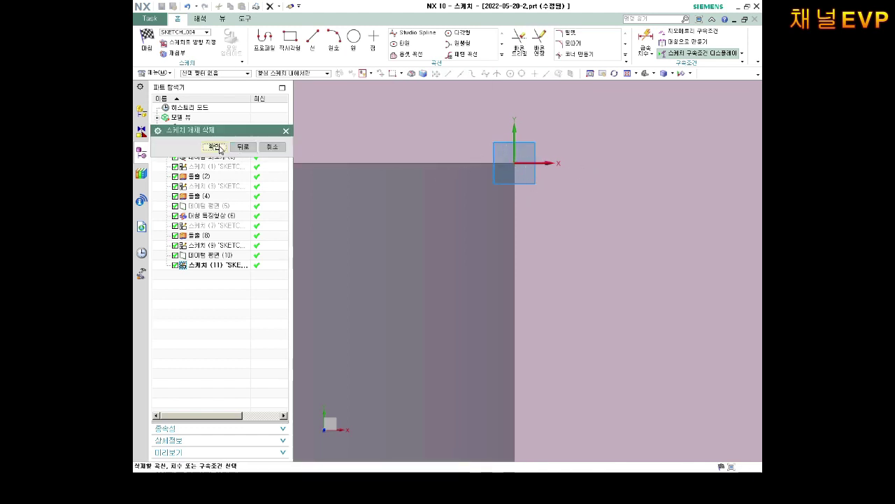
left_click(221, 148)
scroll(483, 325, "down", 3)
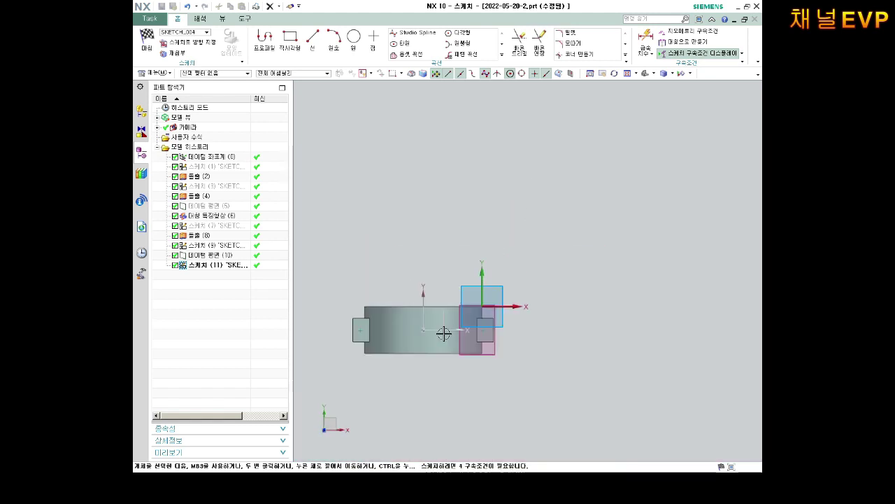
scroll(374, 340, "up", 3)
scroll(370, 347, "up", 2)
scroll(455, 312, "down", 4)
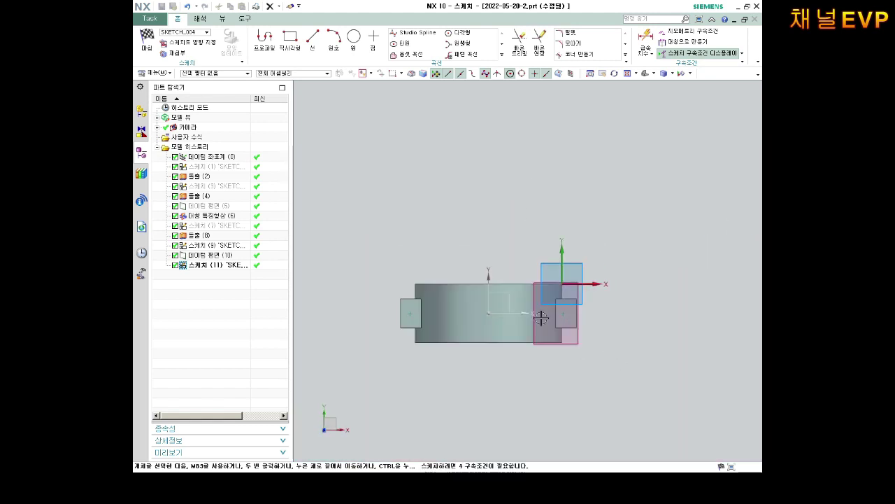
scroll(540, 319, "up", 3)
scroll(403, 338, "down", 4)
scroll(420, 322, "up", 4)
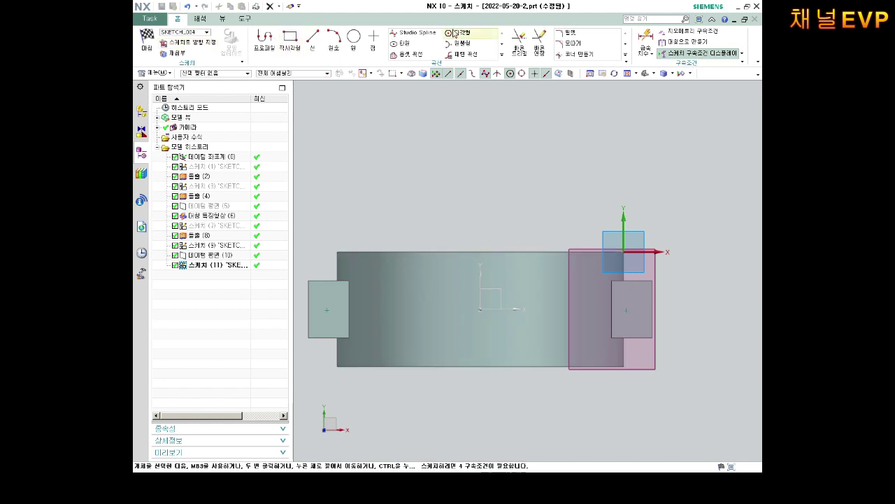
Step: Dimension the two lug hole points 50 apart with Rapid Dimension
left_click(646, 38)
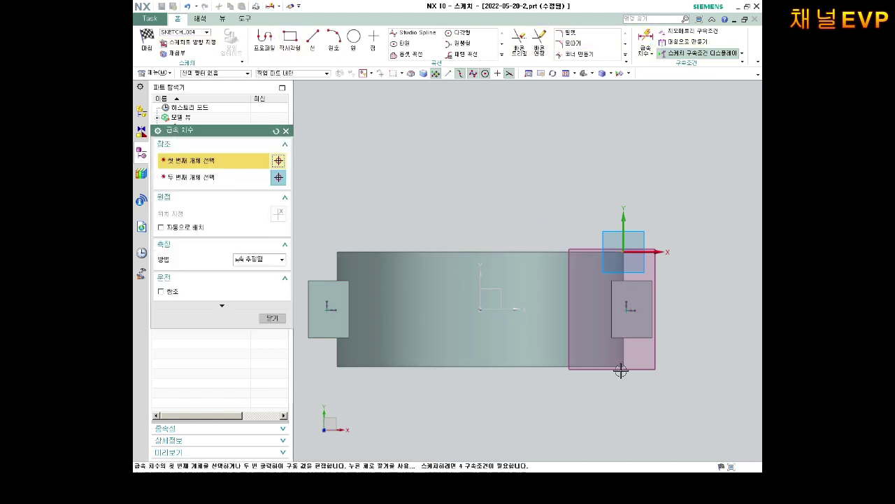
scroll(622, 371, "down", 2)
left_click(433, 331)
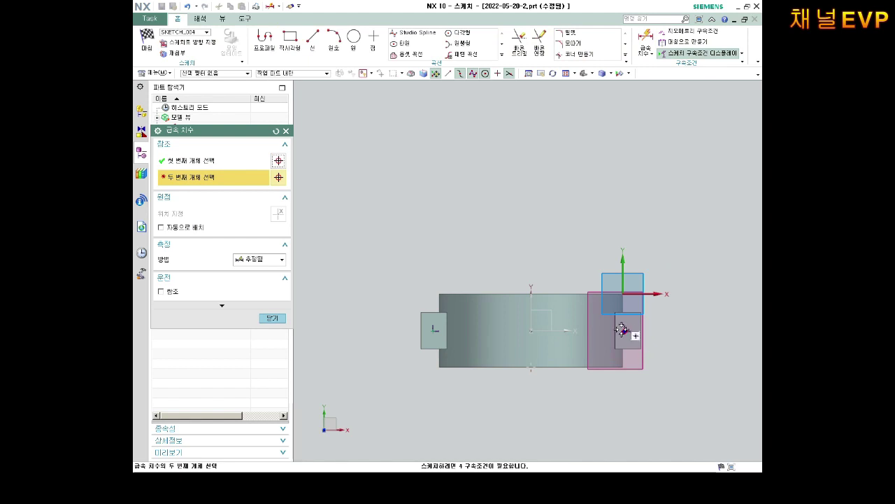
left_click(623, 330)
left_click(544, 239)
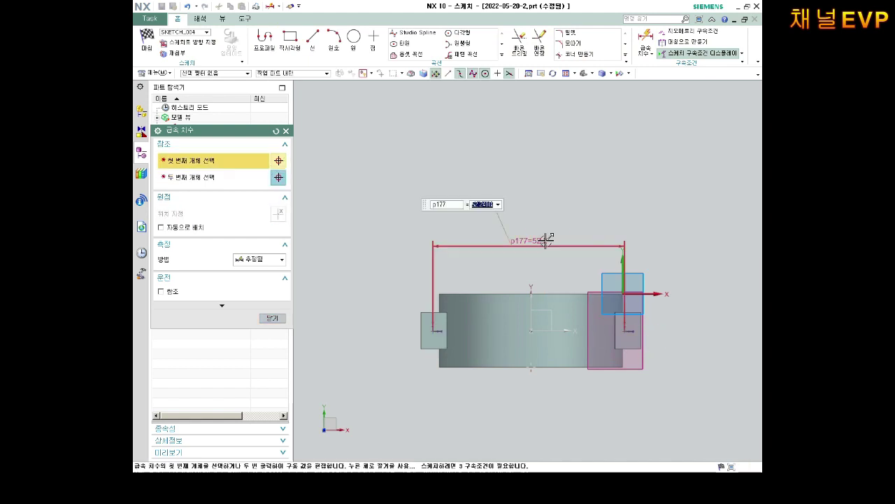
key("Return")
Step: Dimension the left hole point 25 from the centre line, discarding the unwanted attempts
scroll(491, 327, "up", 3)
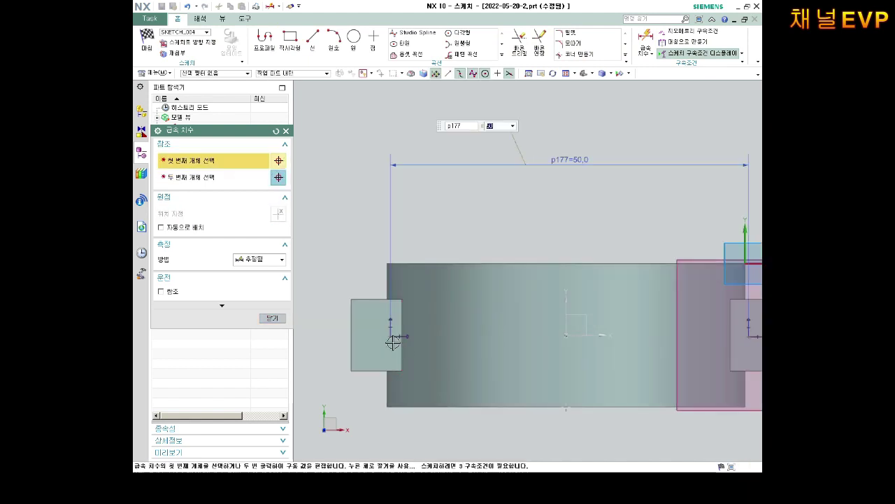
left_click(393, 340)
left_click(564, 339)
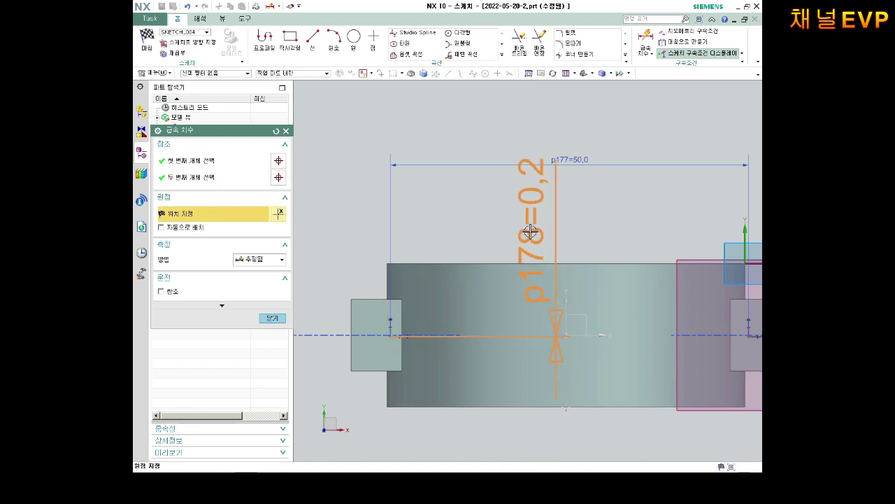
left_click(530, 231)
key("Escape")
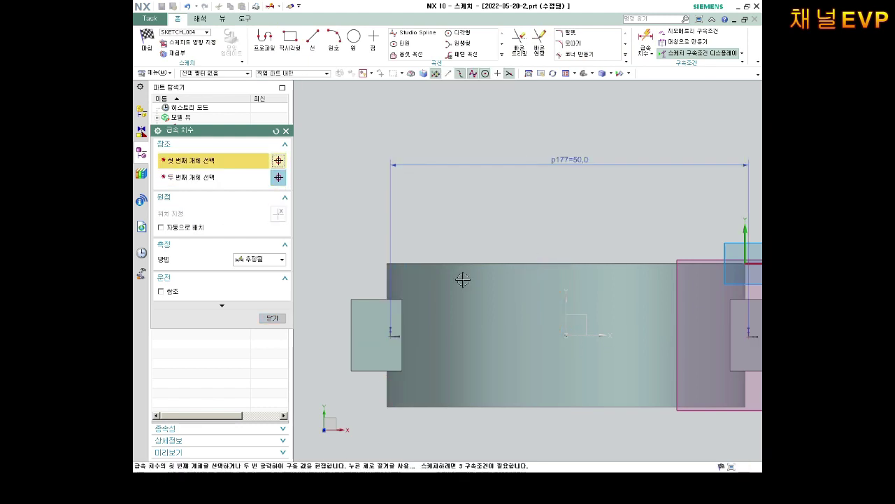
key("Escape")
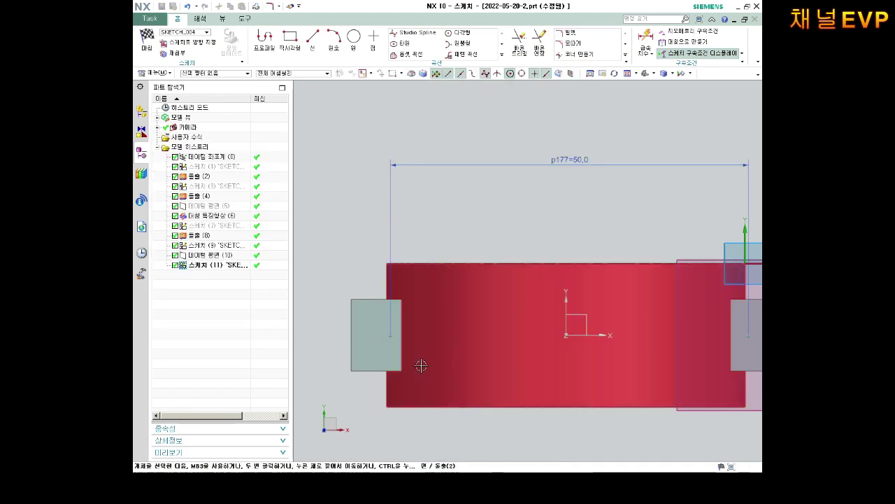
key("d")
left_click(391, 339)
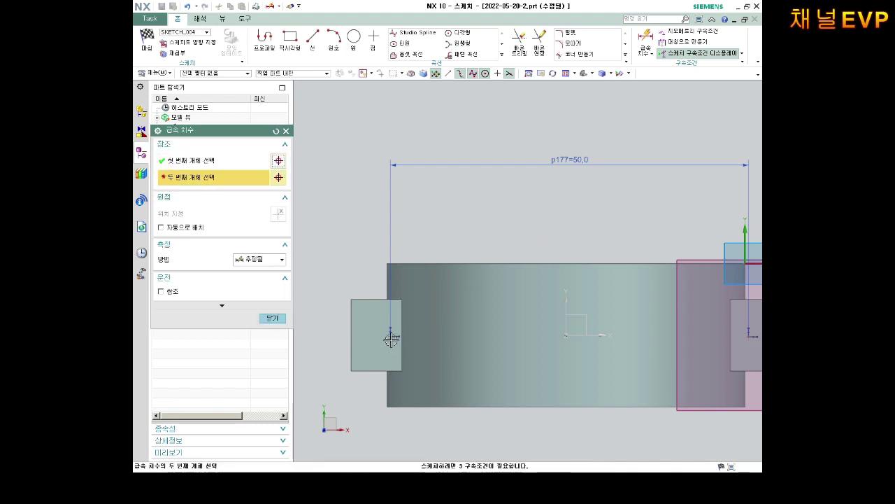
left_click(567, 336)
key("Escape")
key("d")
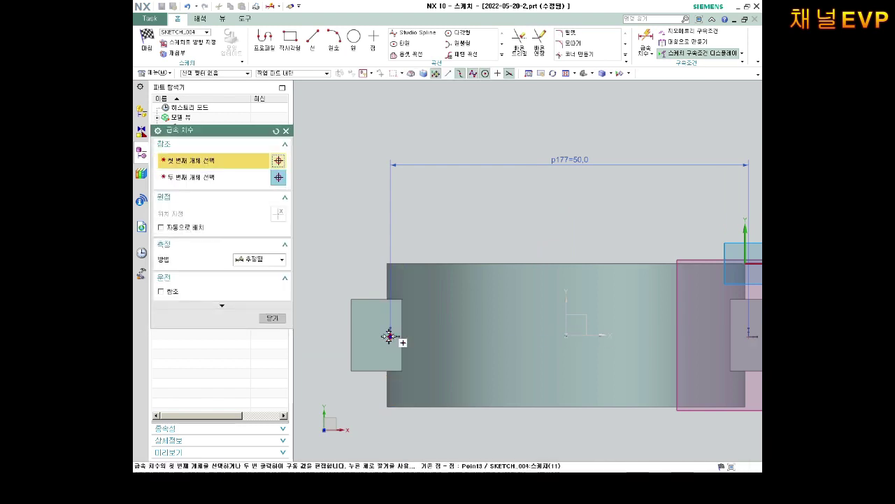
left_click(390, 336)
left_click(522, 235)
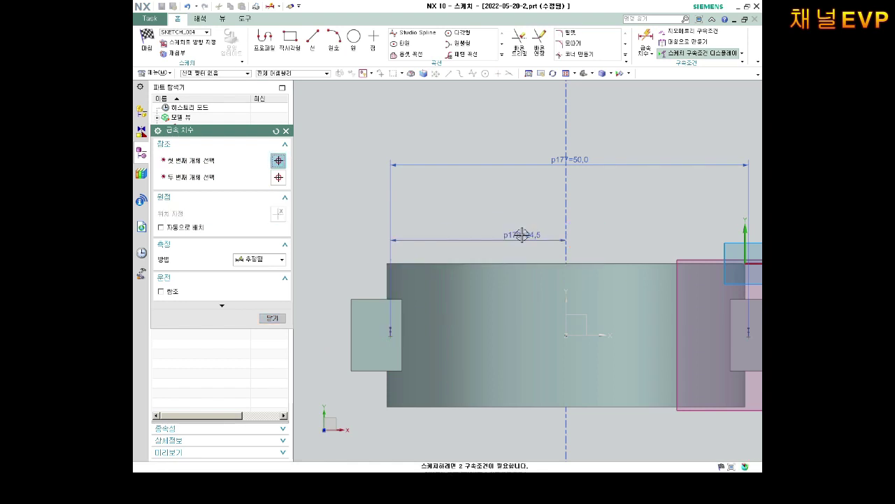
type("25")
key("Return")
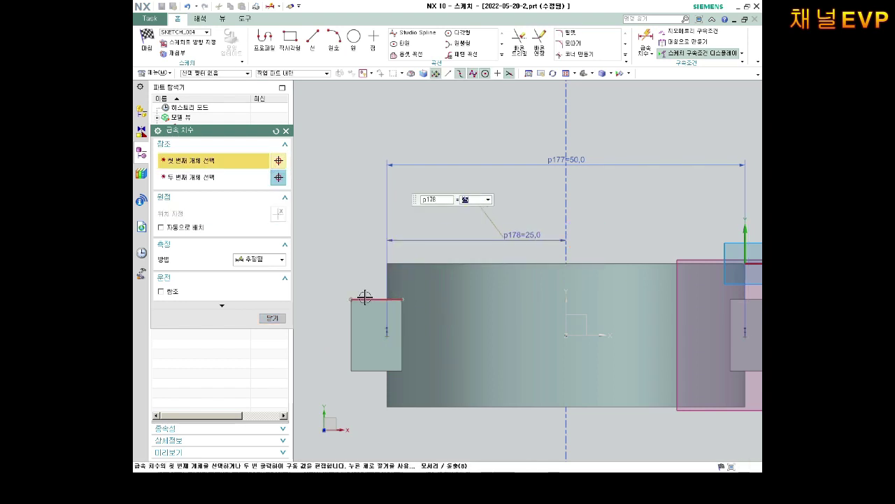
Step: Add the 5 vertical offsets from each hole point to its lug's top edge
left_click(362, 298)
left_click(386, 332)
left_click(318, 308)
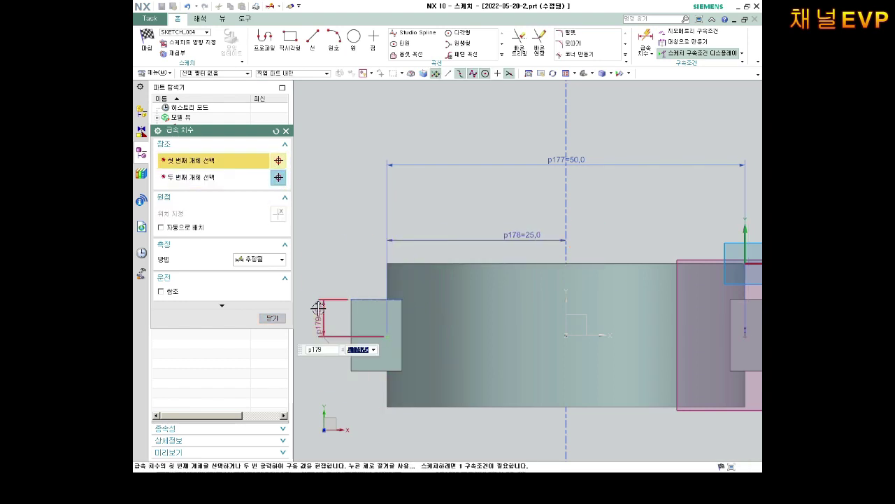
scroll(336, 308, "down", 3)
scroll(355, 308, "up", 2)
scroll(355, 308, "up", 3)
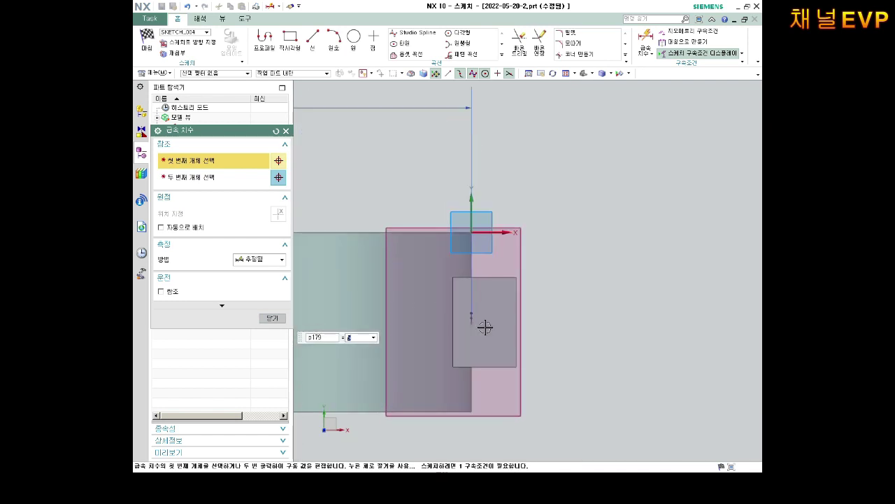
left_click(471, 319)
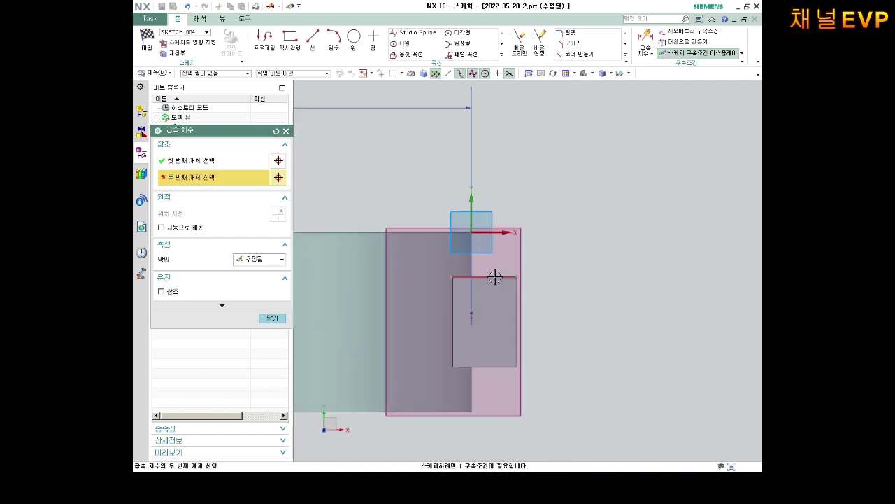
left_click(492, 277)
left_click(572, 292)
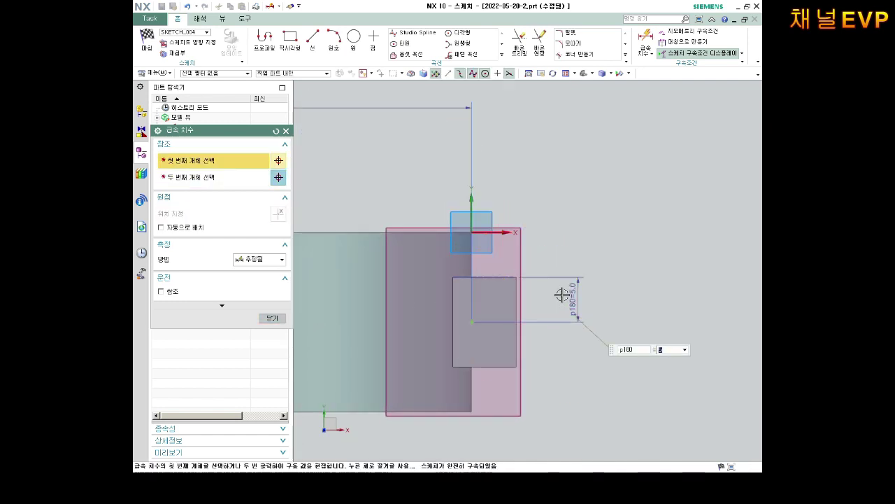
key("Escape")
scroll(482, 312, "down", 3)
scroll(419, 309, "up", 3)
Step: Inspect the constrained hole points in 3D, then finish Sketch (11) to return to the Hole dialog
middle_click_drag(420, 309, 462, 311)
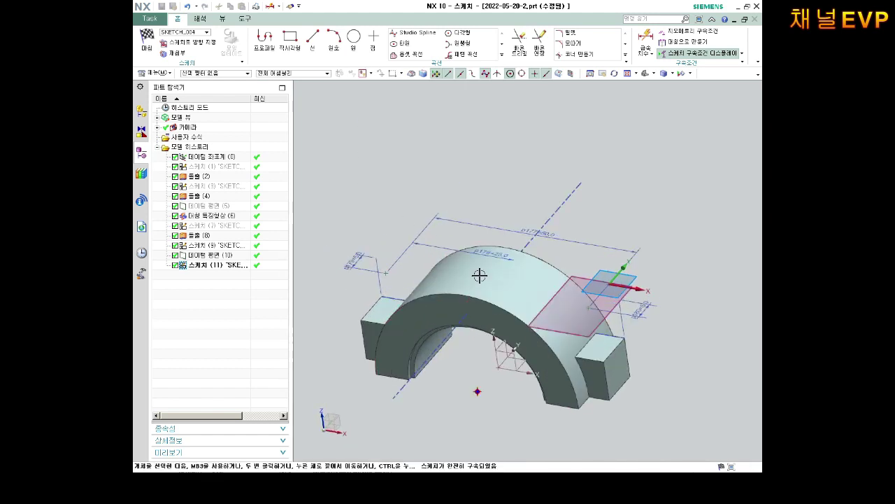
scroll(621, 293, "up", 3)
scroll(621, 293, "up", 4)
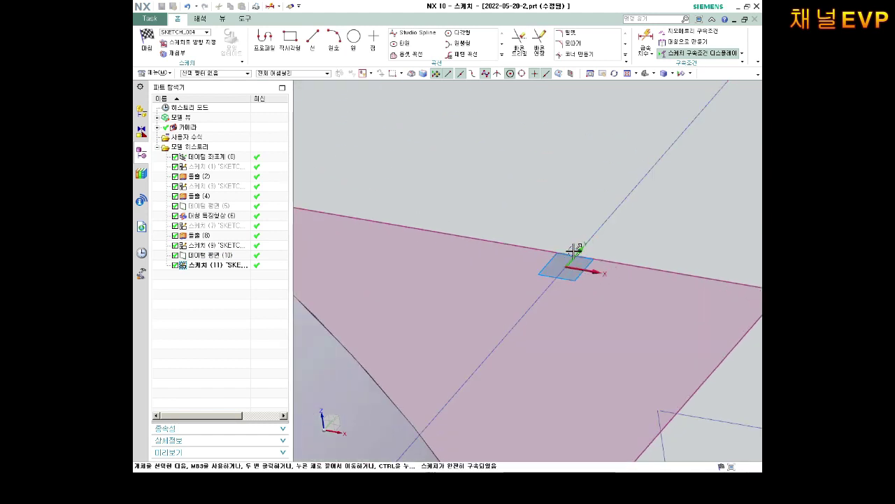
scroll(581, 271, "down", 1)
scroll(549, 275, "down", 3)
scroll(549, 276, "down", 5)
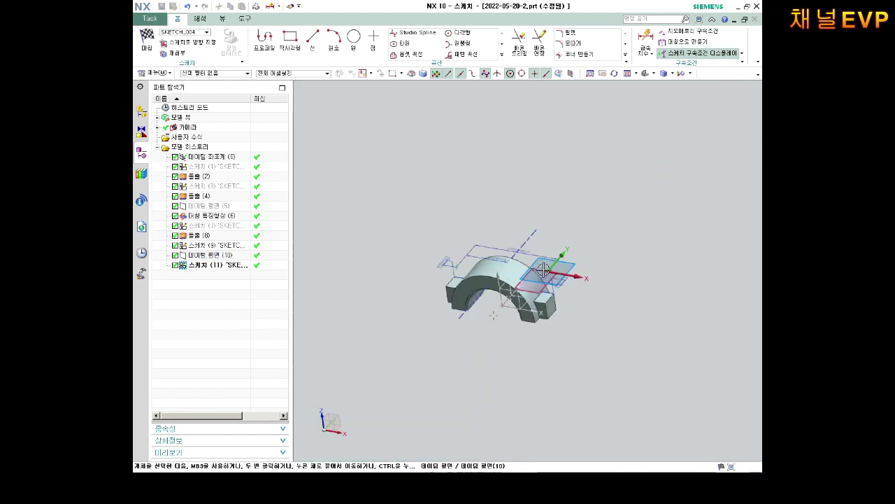
scroll(491, 268, "up", 1)
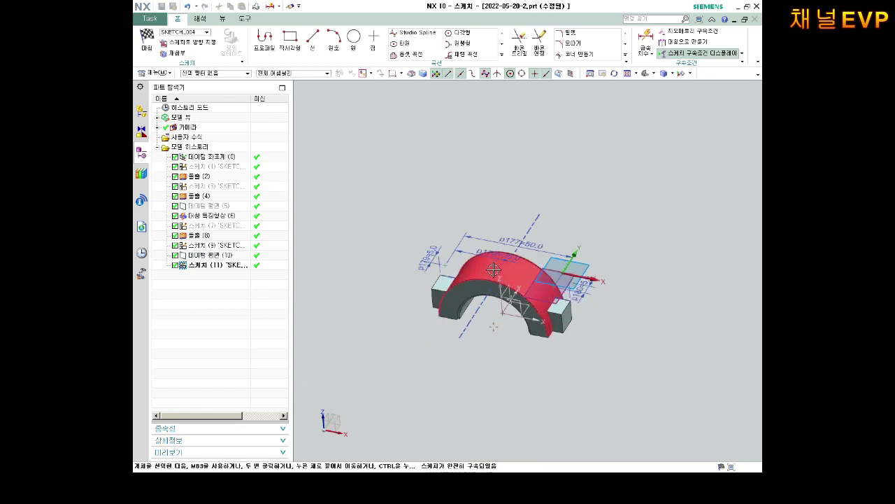
scroll(492, 268, "up", 1)
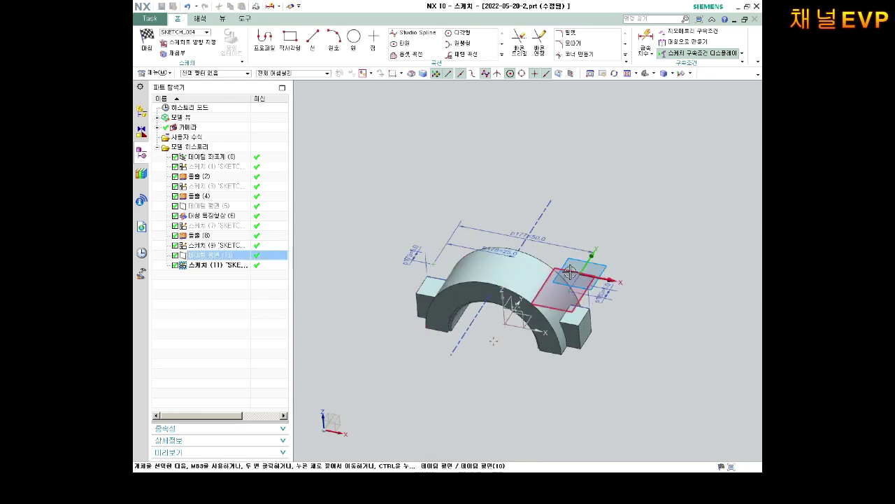
scroll(588, 273, "up", 1)
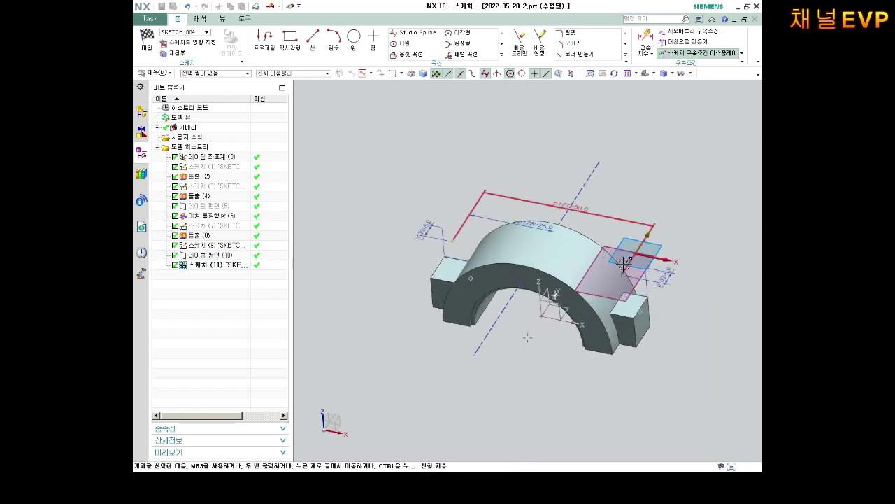
middle_click_drag(592, 248, 351, 216)
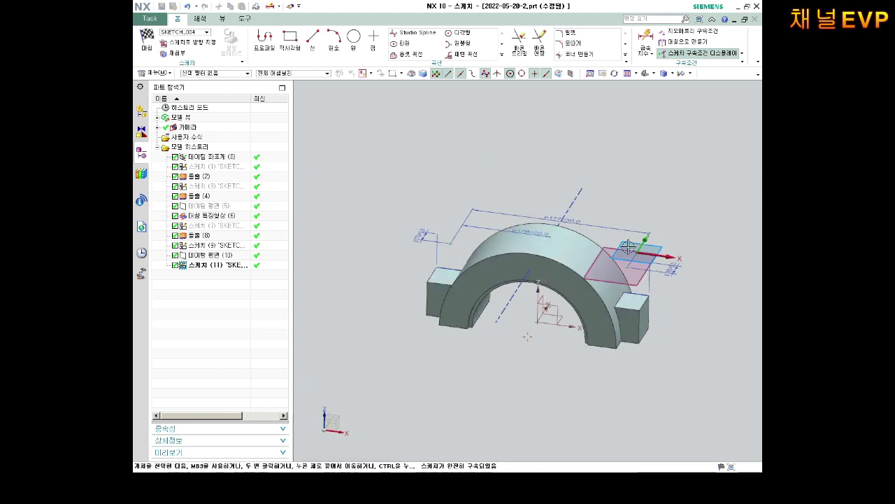
left_click(146, 39)
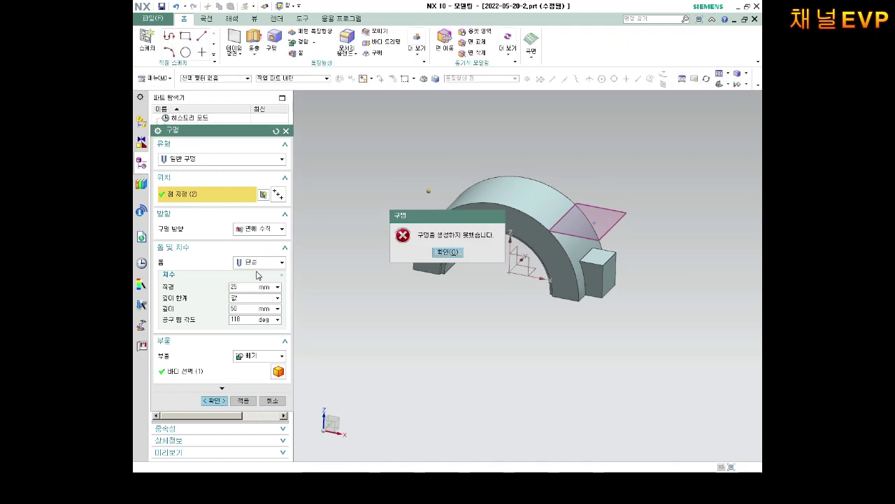
Step: Dismiss the hole error, switch the form to Counterbore and select the body to cut
left_click(458, 256)
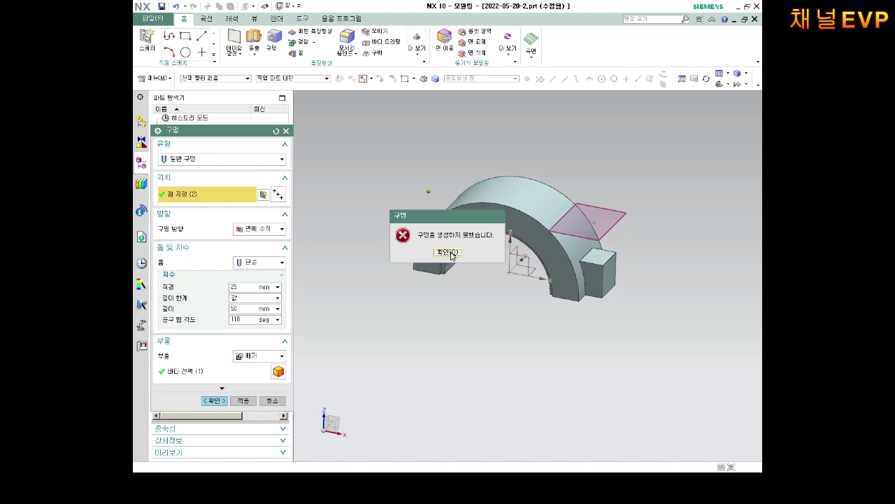
left_click(452, 253)
left_click(260, 262)
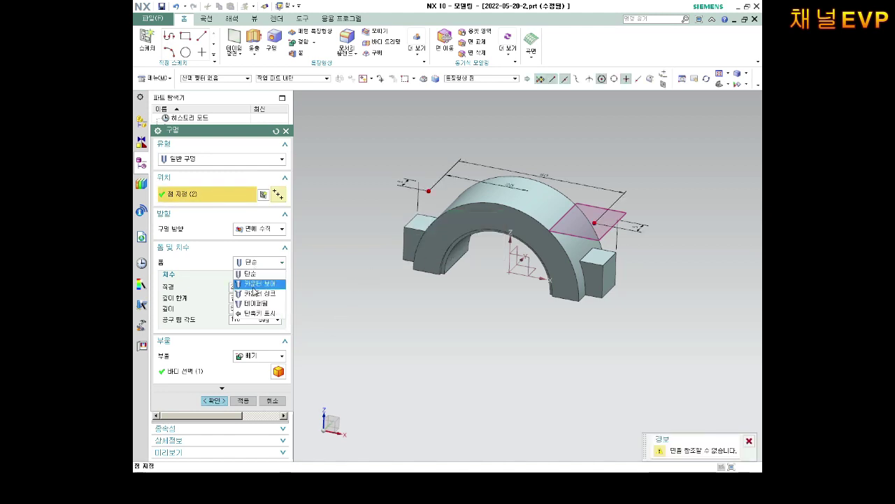
left_click(254, 285)
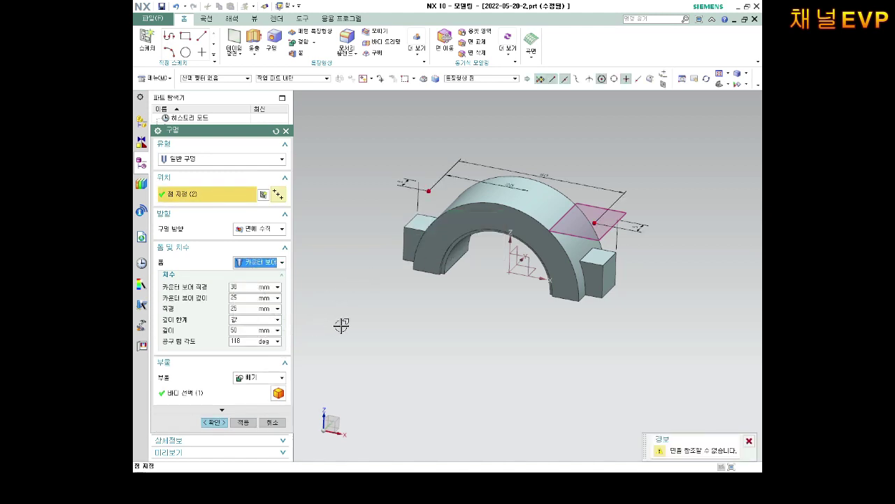
left_click(236, 404)
Step: Enter counterbore diameter 14, counterbore depth 10 and hole diameter 8, then Apply
middle_click_drag(505, 208, 371, 303)
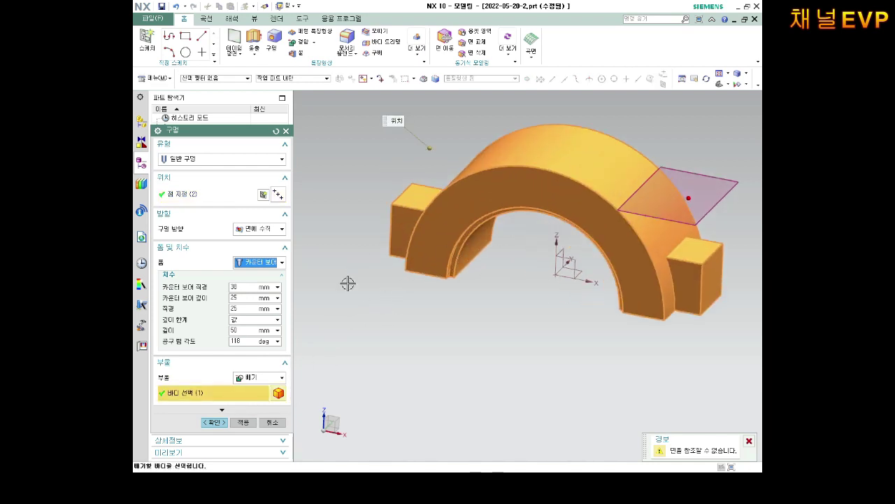
left_click(247, 287)
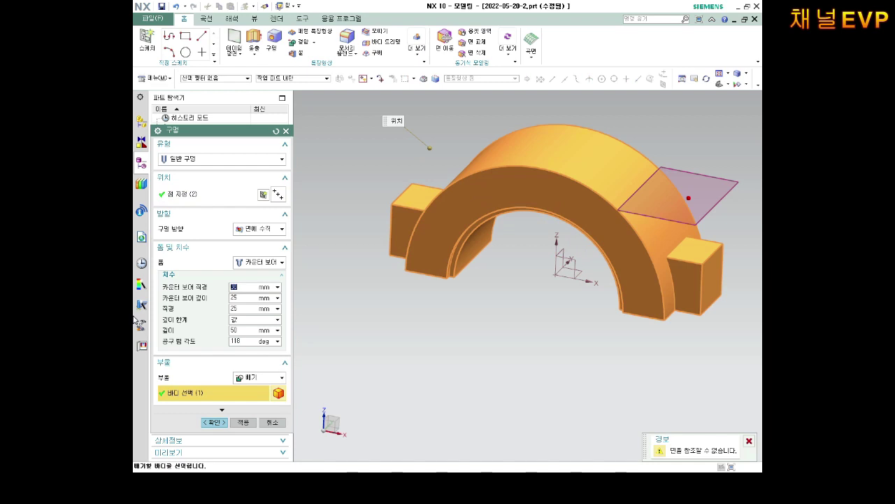
type("18")
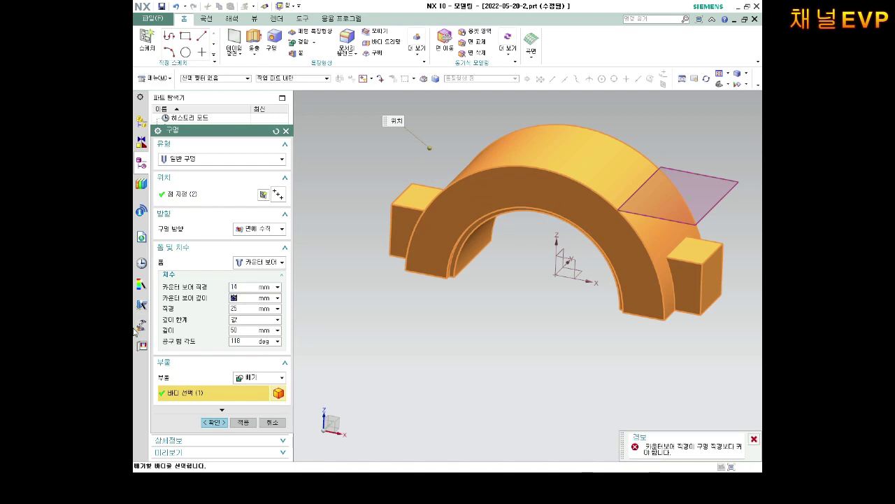
double_click(245, 308)
type("8")
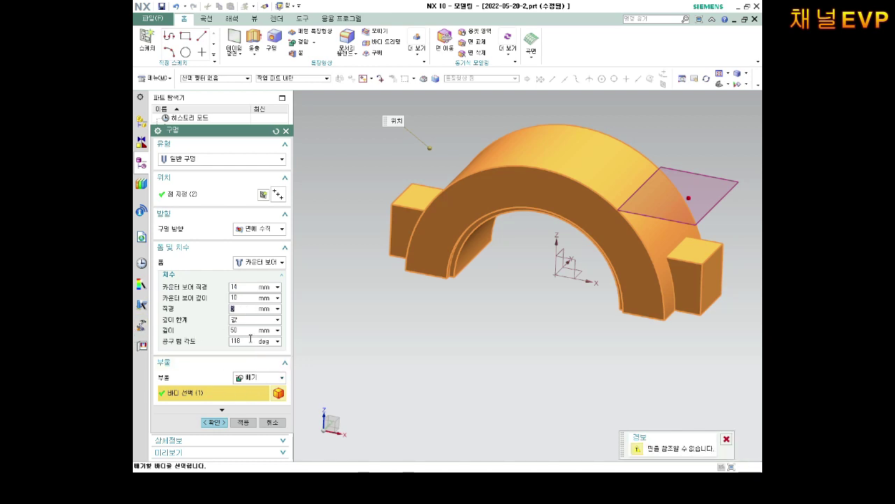
double_click(255, 329)
type("30")
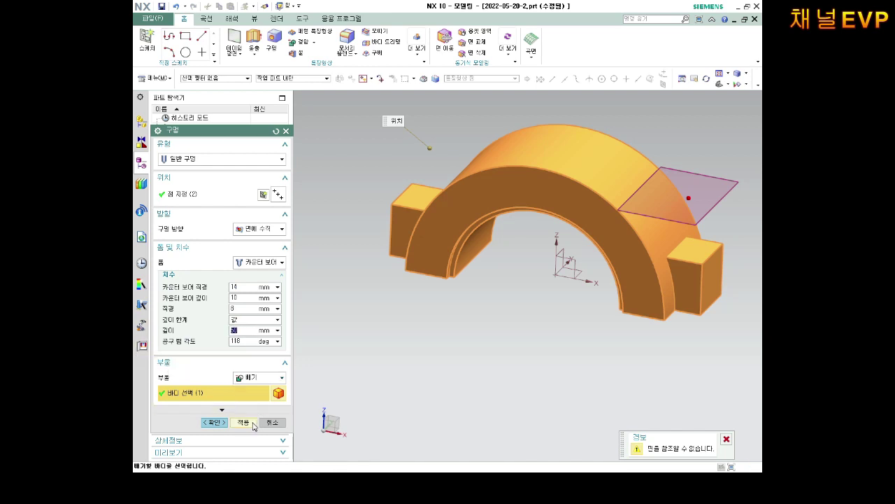
left_click(247, 424)
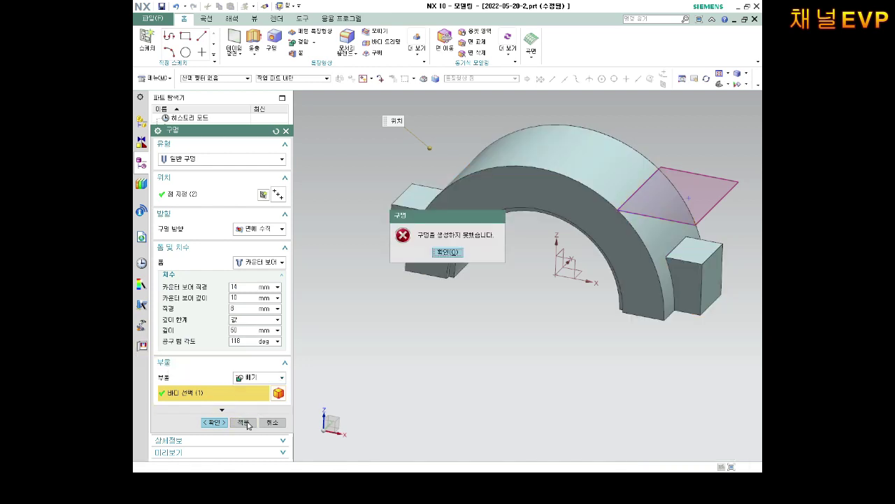
left_click(447, 251)
Step: Set Hole Direction to Along Vector and cut the counterbored holes down through both lugs
middle_click_drag(476, 256, 517, 226)
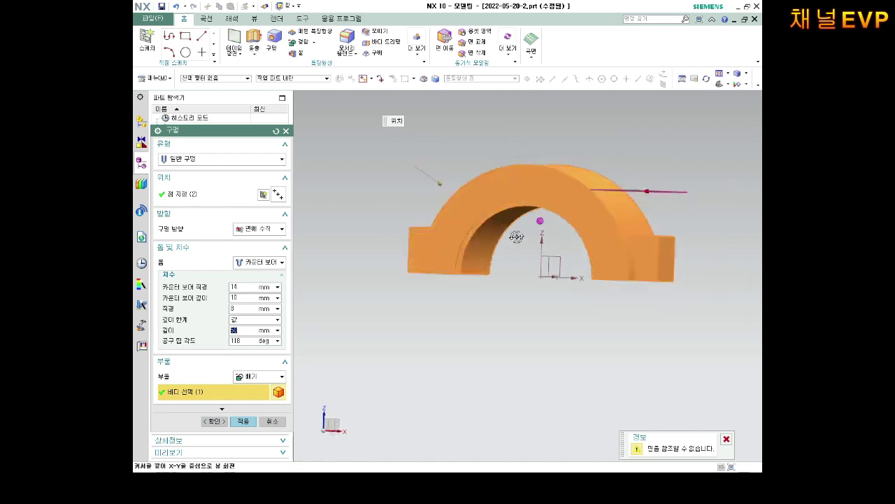
key("Return")
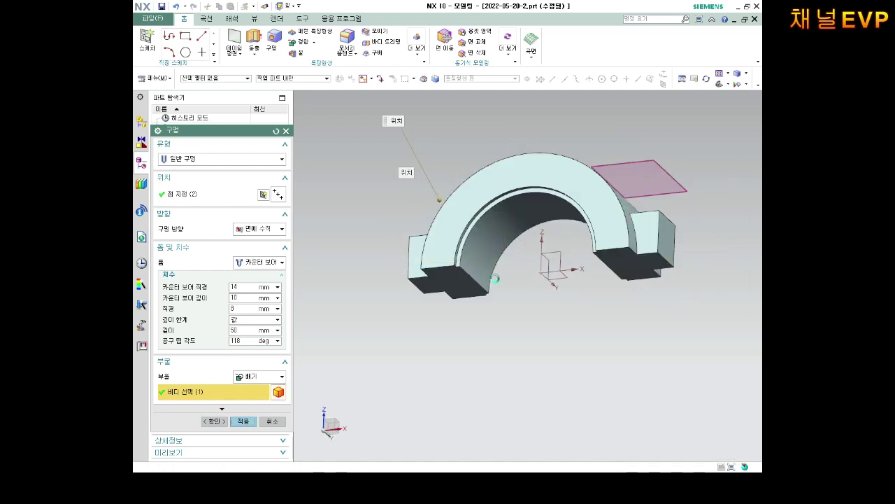
middle_click_drag(497, 289, 543, 277)
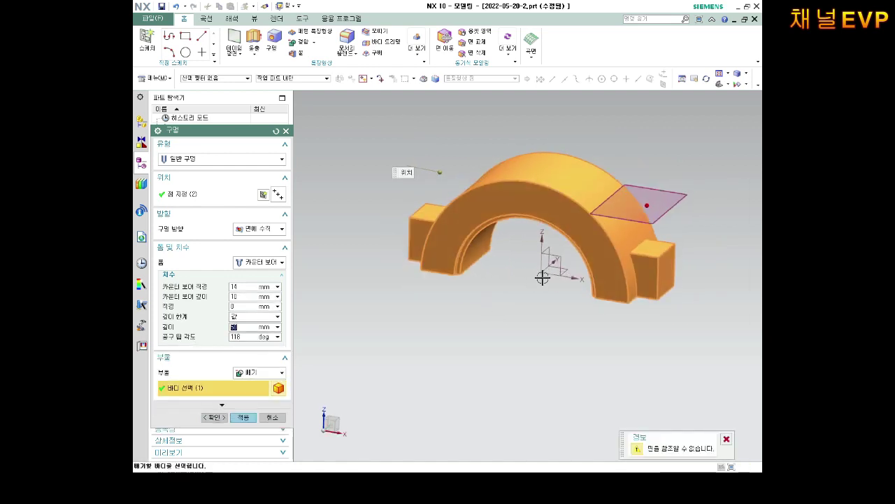
left_click(259, 229)
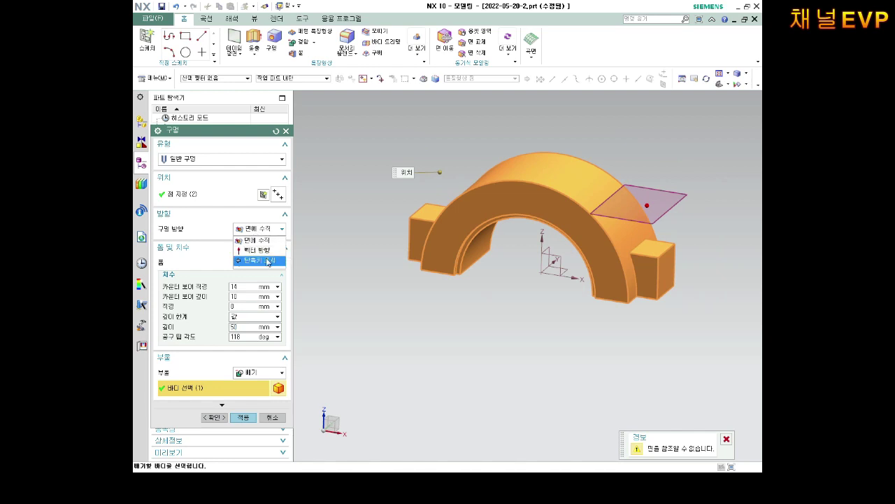
left_click(269, 256)
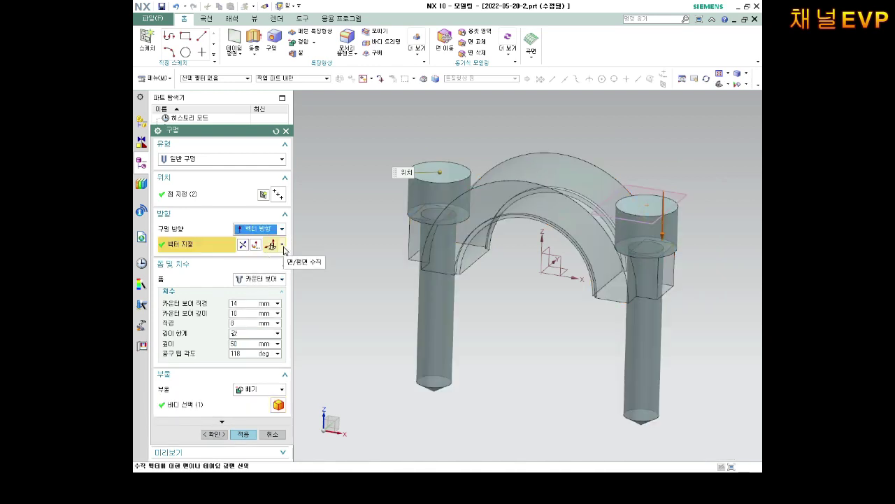
left_click(280, 229)
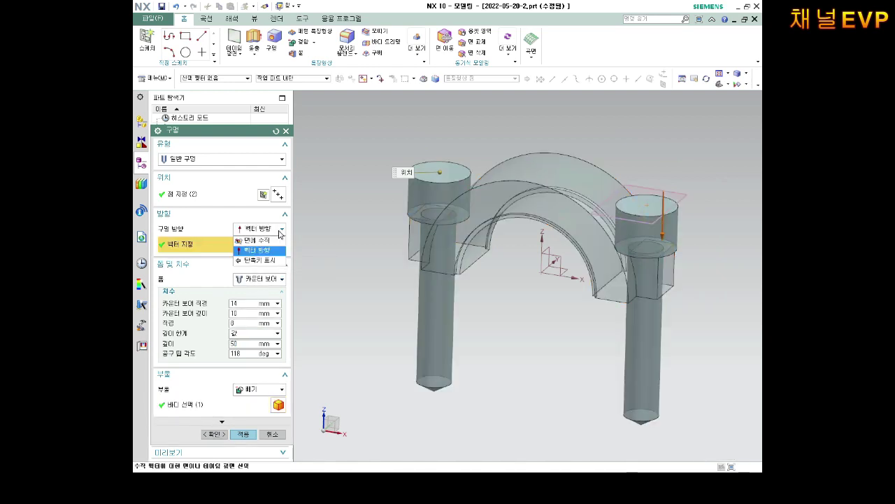
left_click(279, 233)
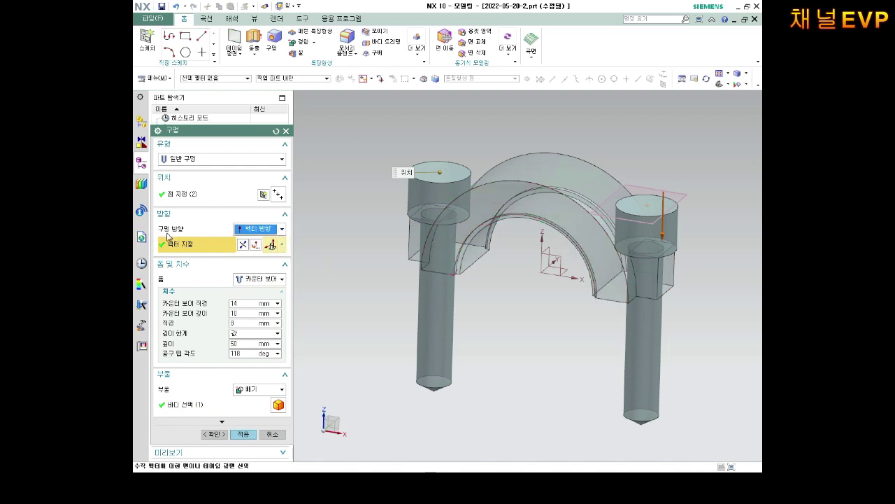
left_click(250, 227)
left_click(255, 245)
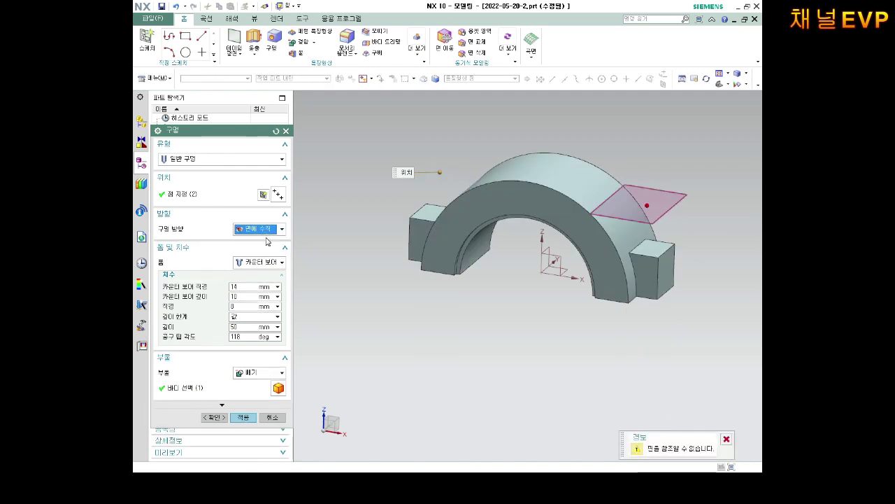
left_click(284, 231)
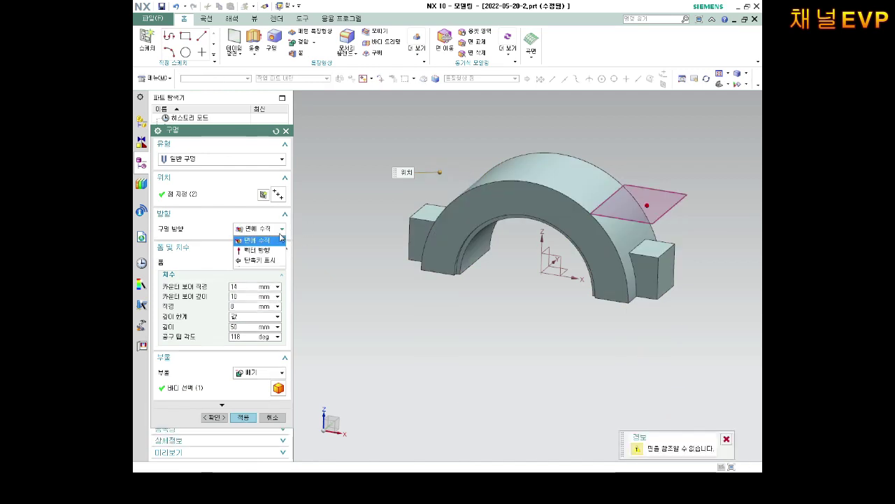
left_click(264, 250)
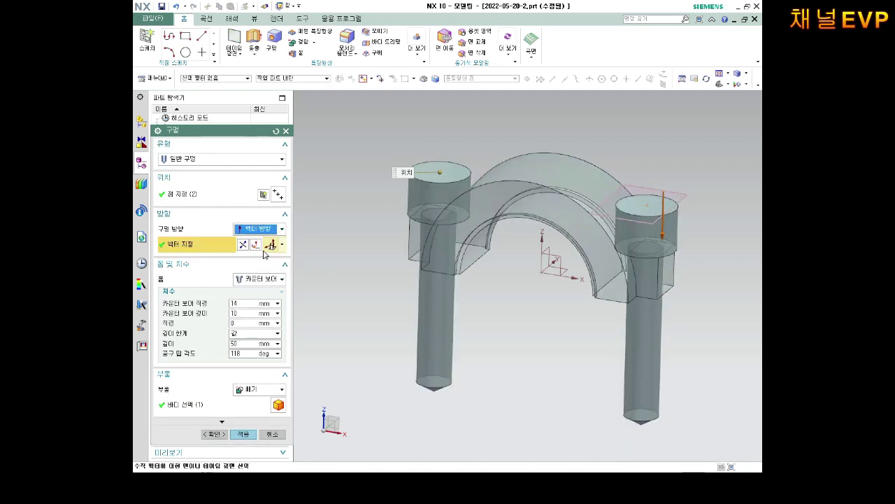
mouse_move(526, 242)
middle_mouse_down()
mouse_move(547, 270)
mouse_move(559, 249)
mouse_move(537, 249)
mouse_move(564, 251)
mouse_move(534, 248)
mouse_move(557, 286)
middle_mouse_up()
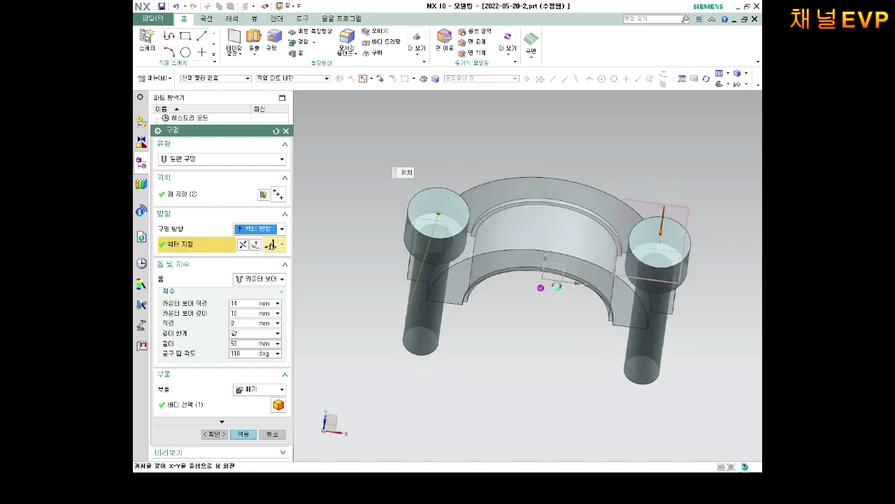
middle_click(610, 231)
Step: Finish the hole-point sketch, then reopen the Counterbore Hole feature with Edit Parameters
left_click(147, 41)
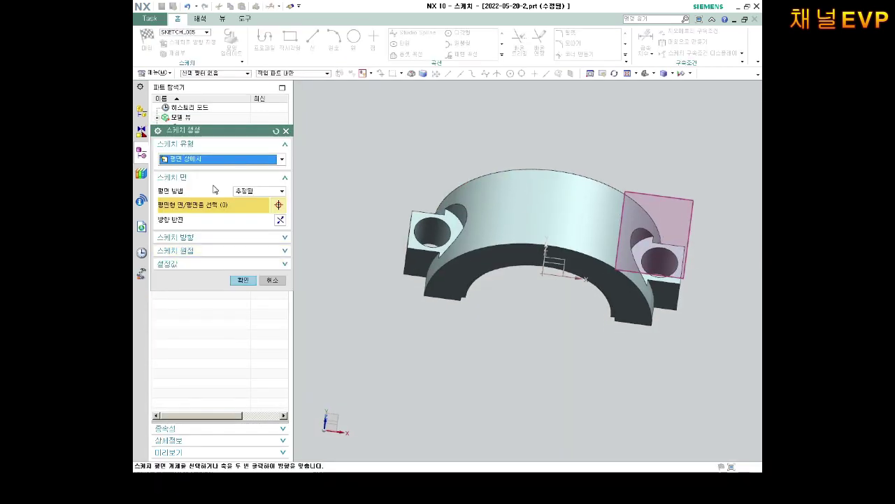
left_click(252, 280)
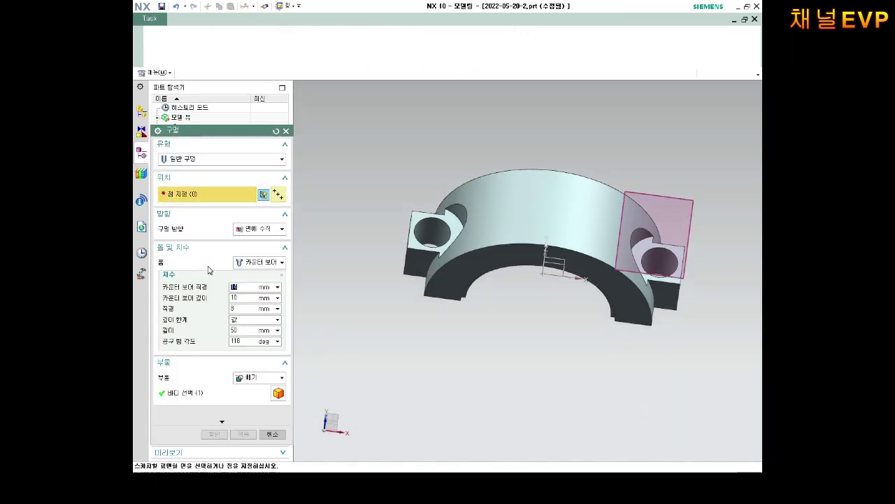
left_click(284, 129)
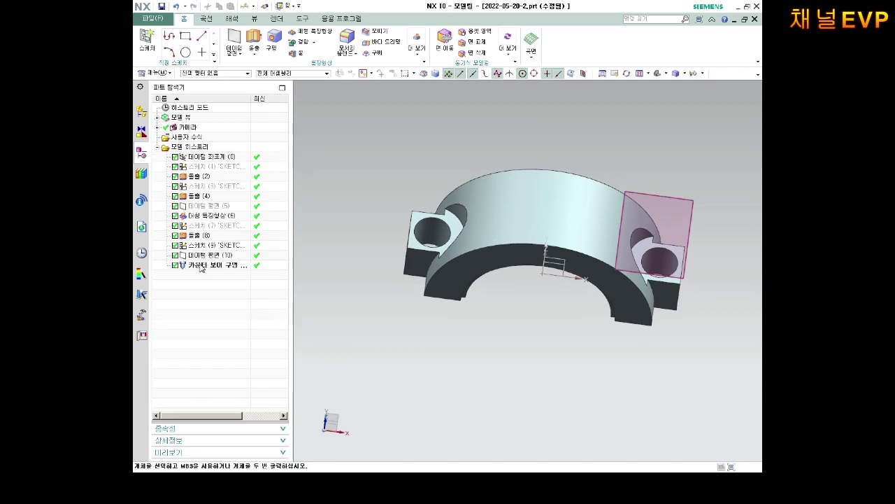
right_click(202, 266)
left_click(238, 49)
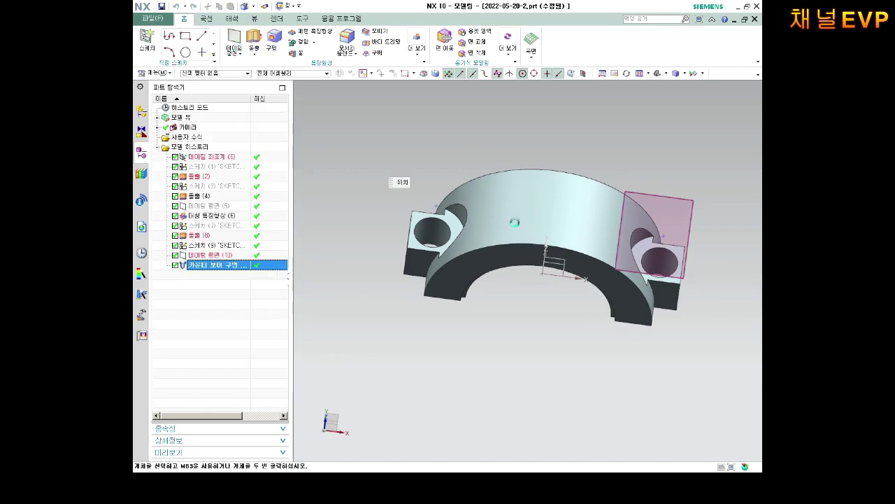
Step: Set the edited hole's direction to Along Vector instead of normal to face
mouse_move(526, 257)
middle_mouse_down()
mouse_move(528, 227)
mouse_move(562, 182)
middle_mouse_up()
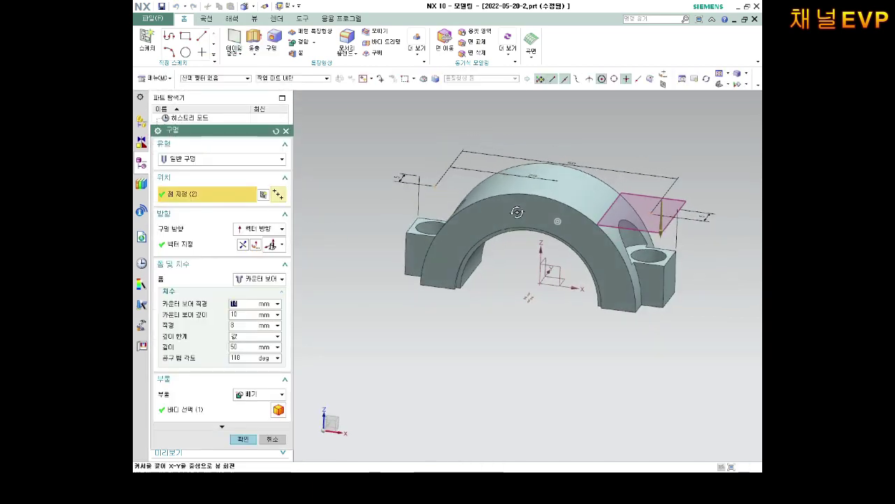
scroll(563, 183, "up", 3)
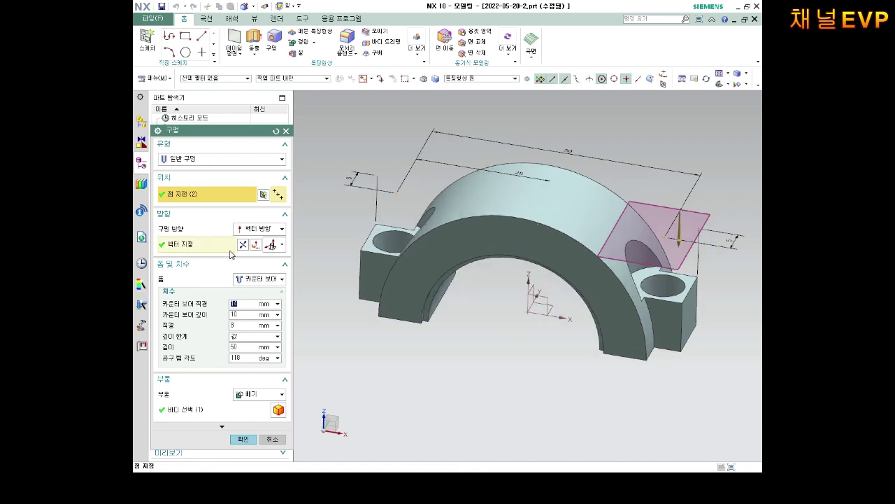
left_click(262, 229)
left_click(261, 242)
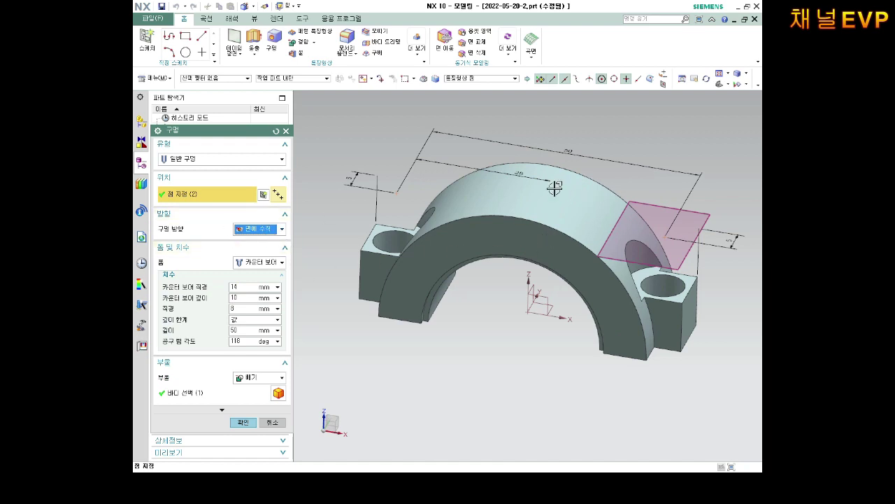
left_click(282, 229)
left_click(257, 251)
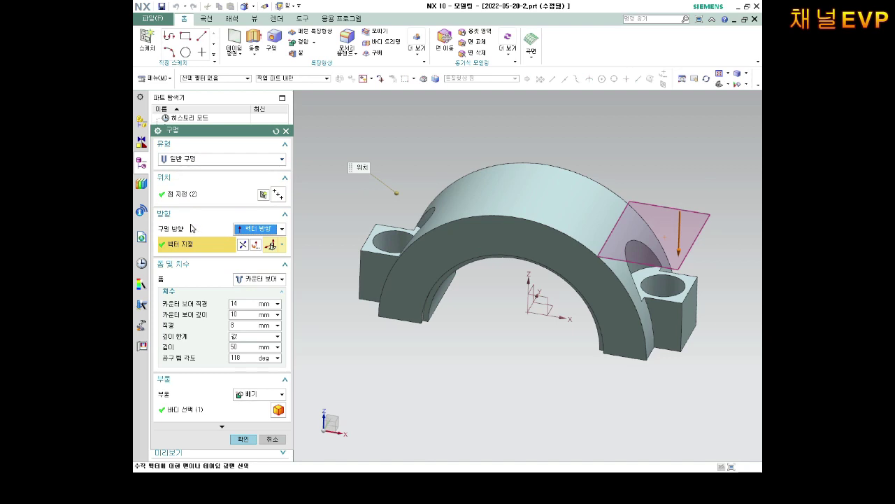
left_click(249, 279)
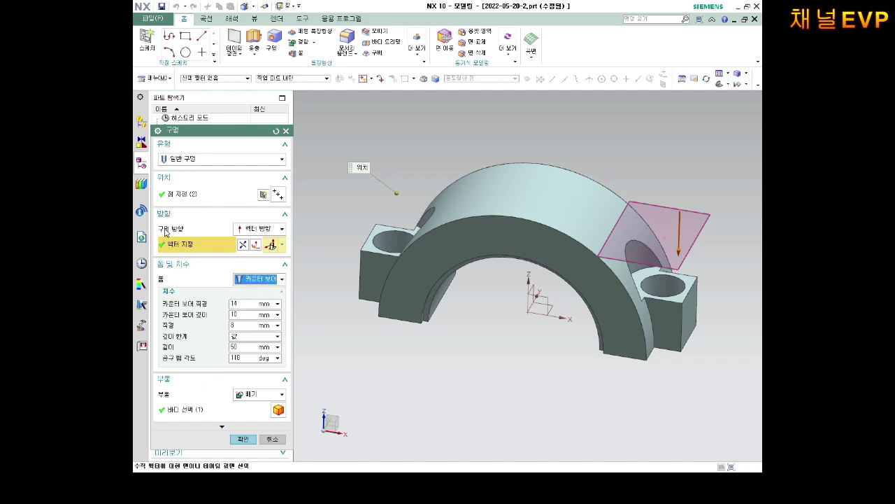
left_click(261, 232)
left_click(279, 242)
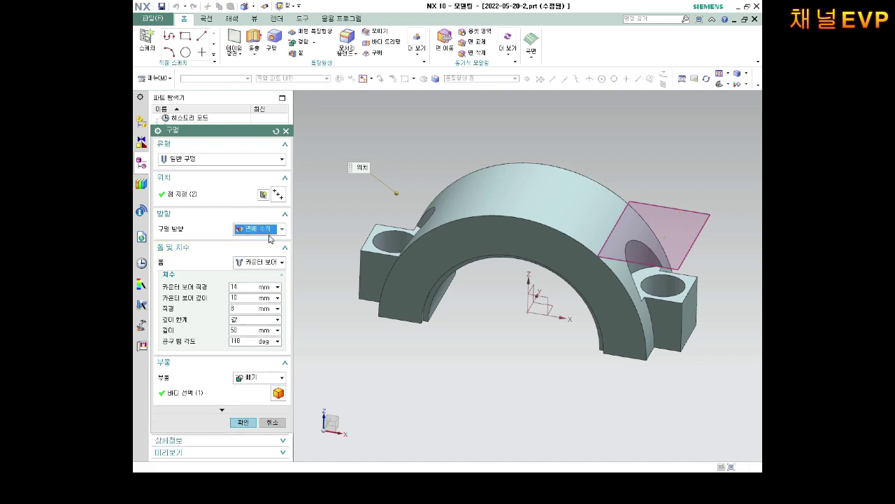
left_click(269, 233)
left_click(252, 250)
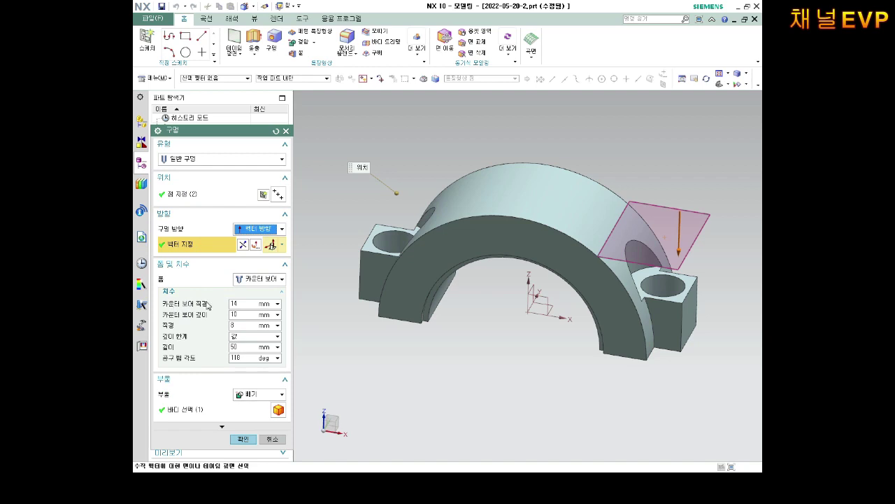
Step: Check the 14 mm counterbore diameter and confirm the edited counterbore hole
left_click(251, 304)
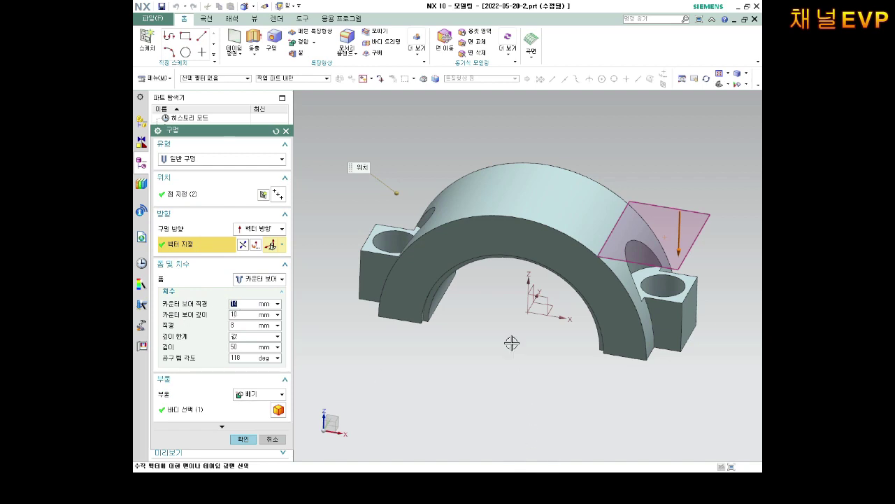
middle_click_drag(511, 342, 499, 306)
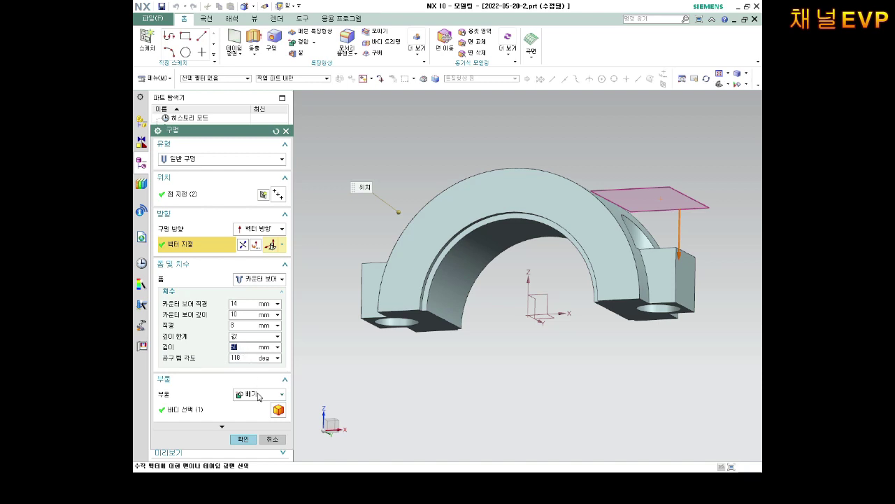
left_click(243, 439)
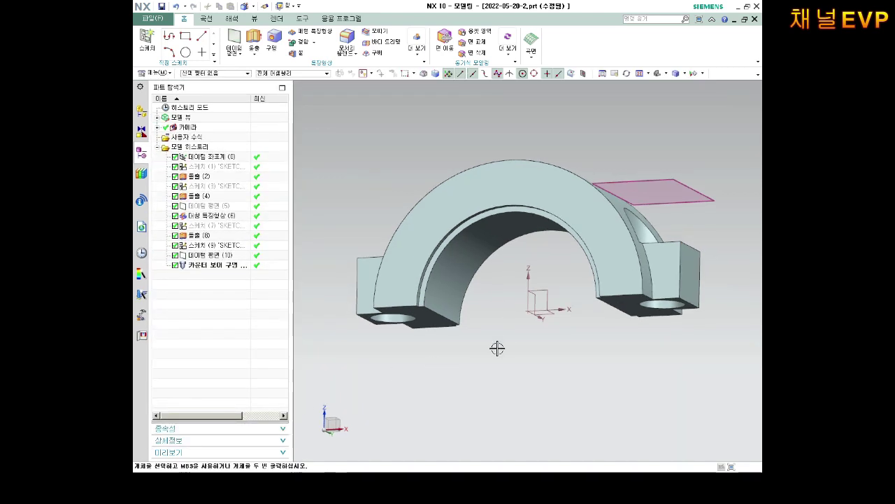
Step: Check the lug undersides, then hide the datum plane with Ctrl+B
middle_click_drag(496, 348, 507, 400)
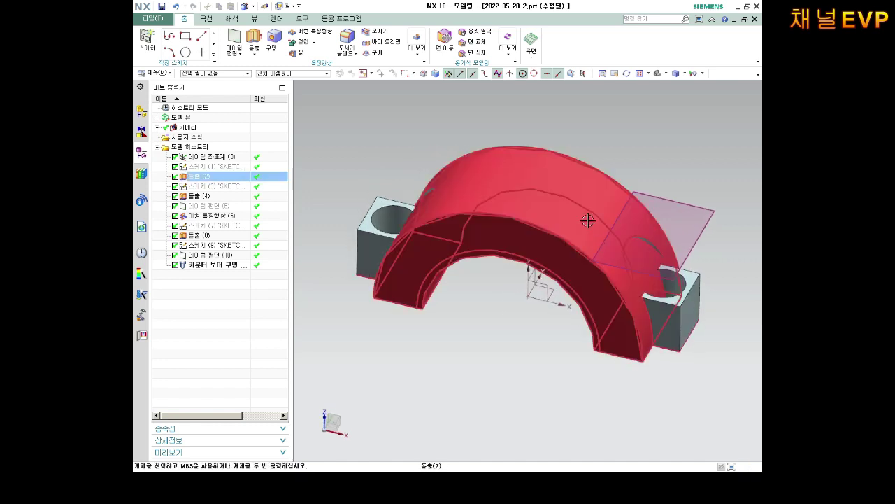
left_click(698, 211)
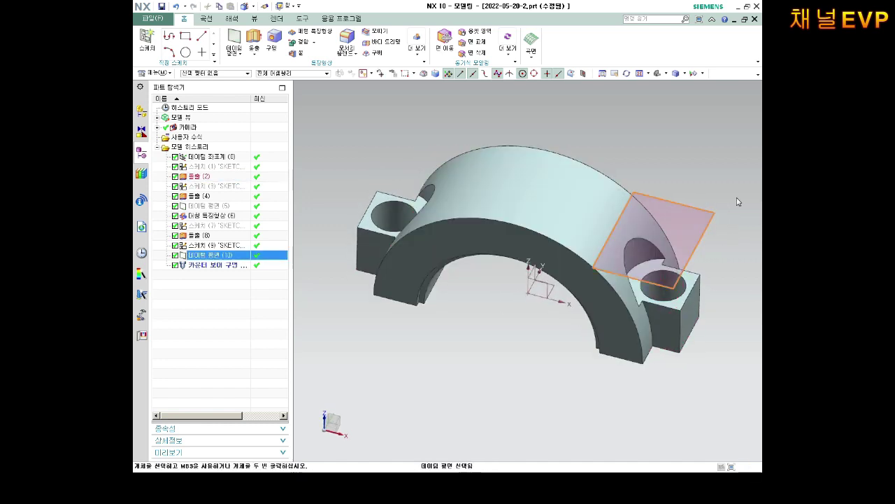
key("ctrl+b")
Step: Open the Hole dialog and dismiss it without creating a hole
middle_click_drag(651, 172, 648, 202)
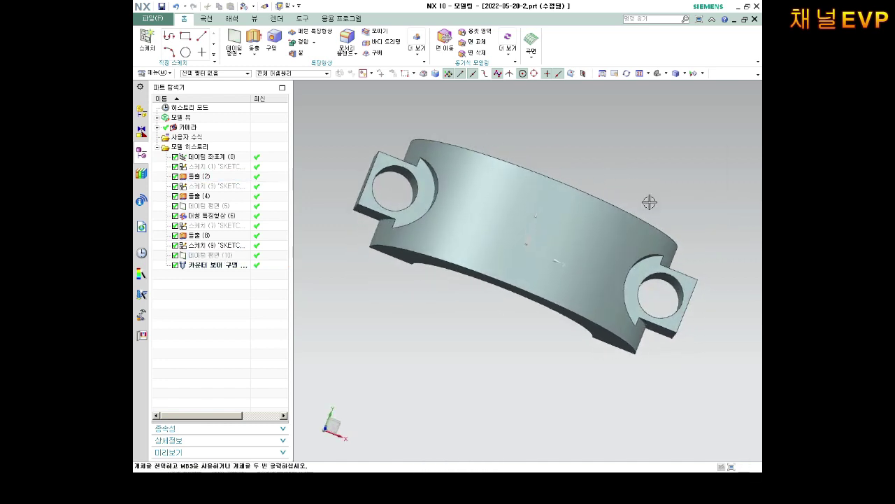
left_click(274, 42)
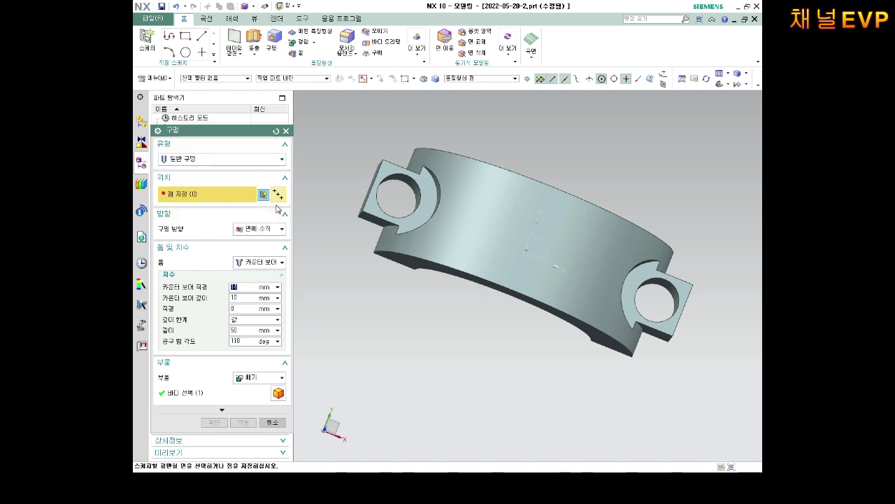
middle_click(515, 286)
middle_click_drag(515, 286, 542, 208)
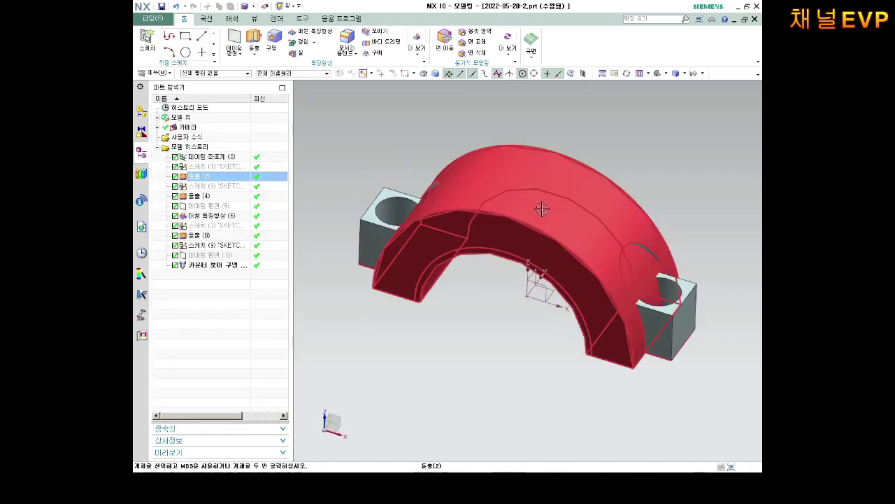
Step: Select the bracket body for editing in Edit Object Display
right_click(259, 22)
left_click(376, 18)
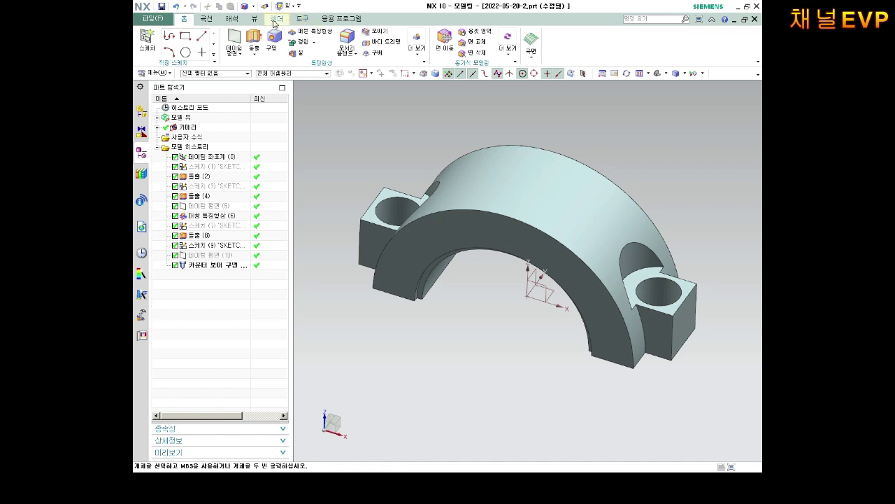
left_click(255, 18)
left_click(601, 39)
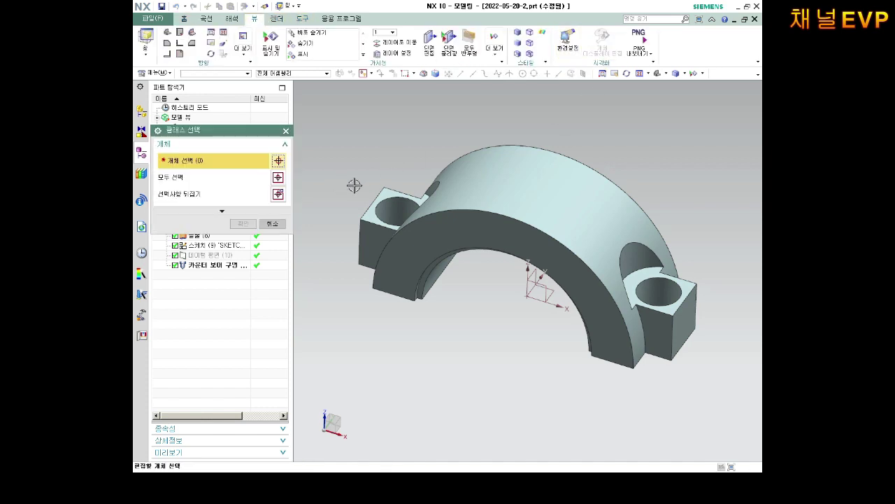
left_click(513, 203)
left_click(242, 223)
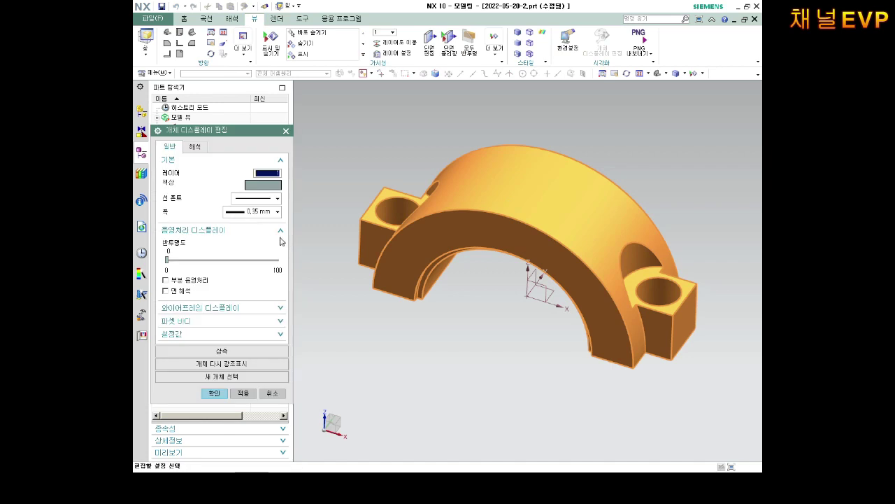
Step: Change the body colour to Magenta, apply it, and save the part
left_click(266, 184)
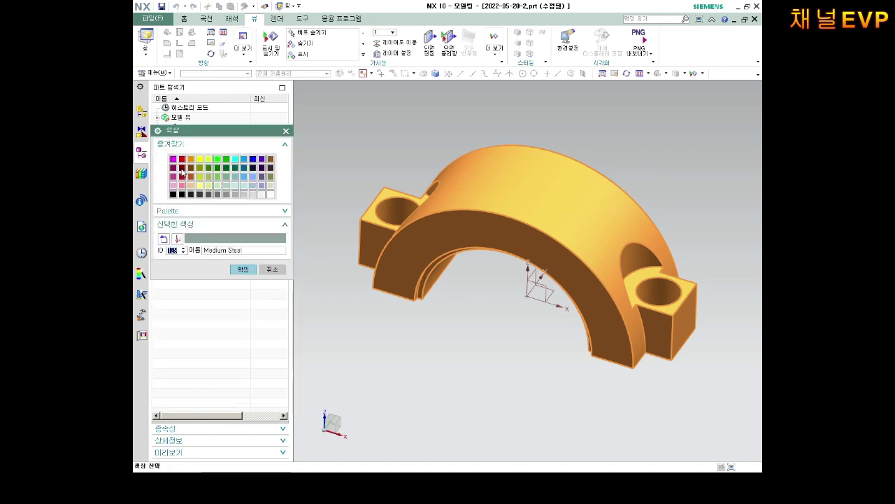
left_click(174, 159)
left_click(244, 269)
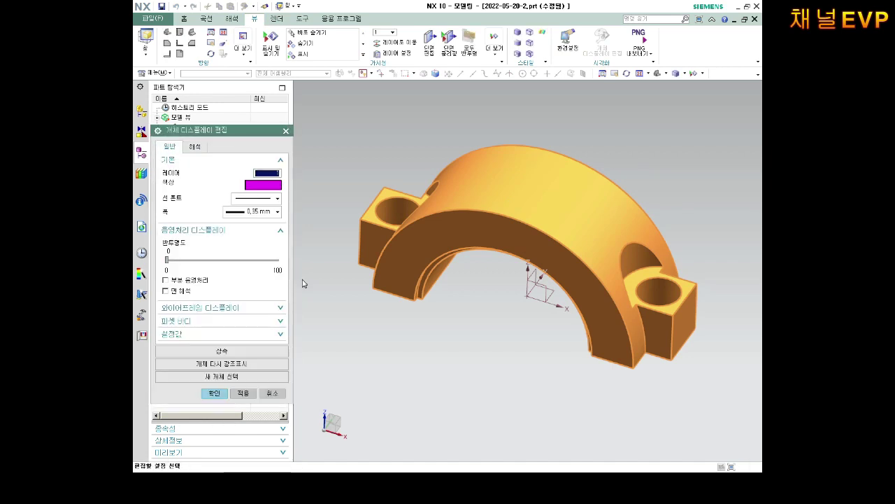
left_click(214, 395)
middle_click_drag(497, 339, 500, 329)
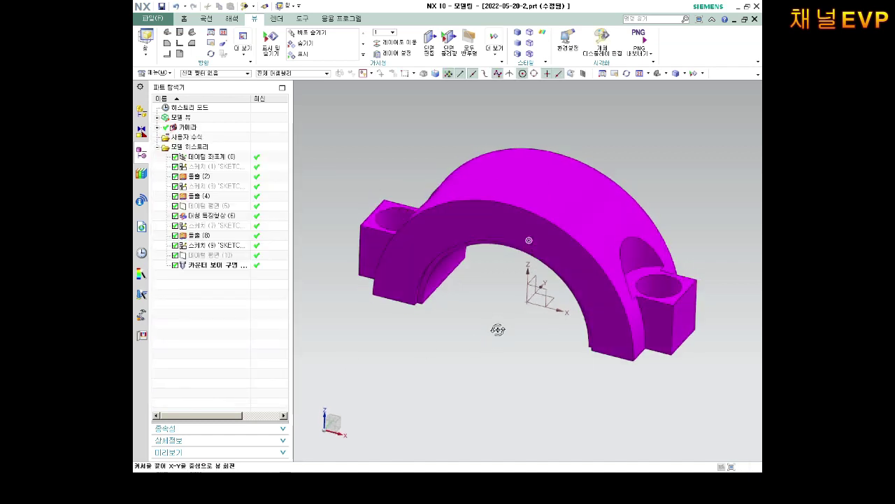
key("ctrl+s")
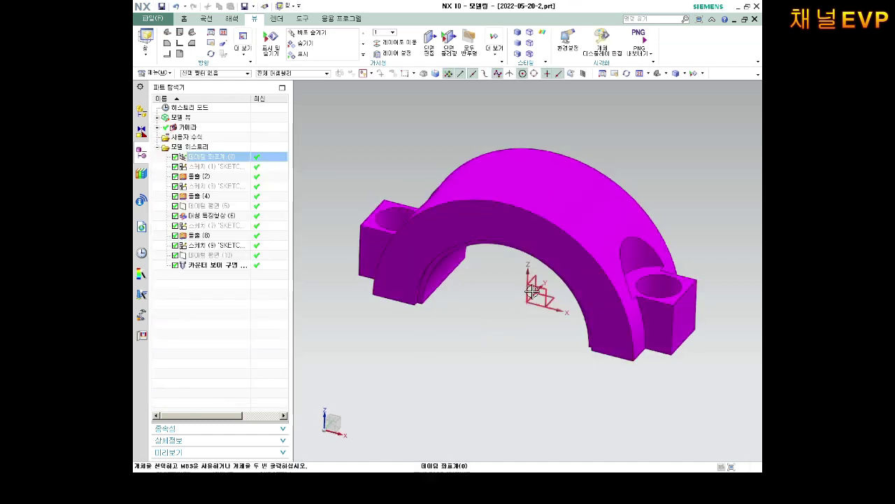